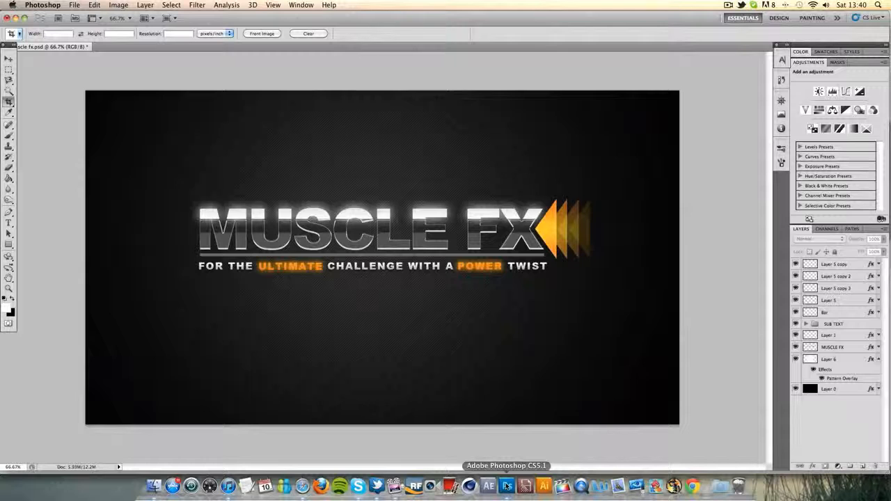
Create a new blank document of 1920 x 1080 pixels at 72 pixels/inch with a white background
{"action": "left_click", "coordinate": [9, 70]}
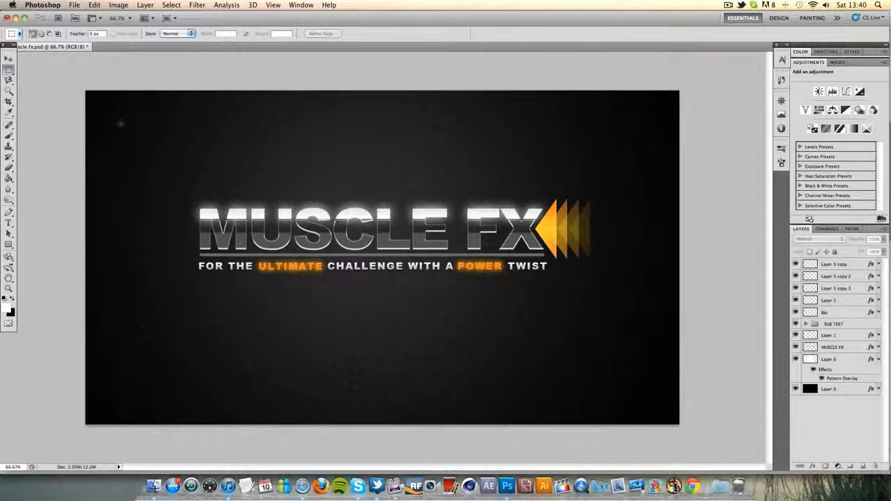
{"action": "left_click", "coordinate": [10, 60]}
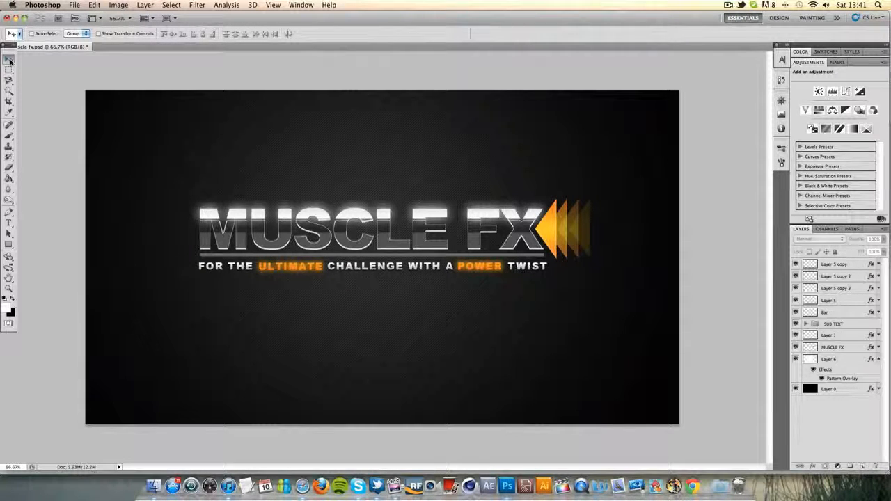
{"action": "left_click", "coordinate": [73, 6]}
{"action": "left_click", "coordinate": [81, 15]}
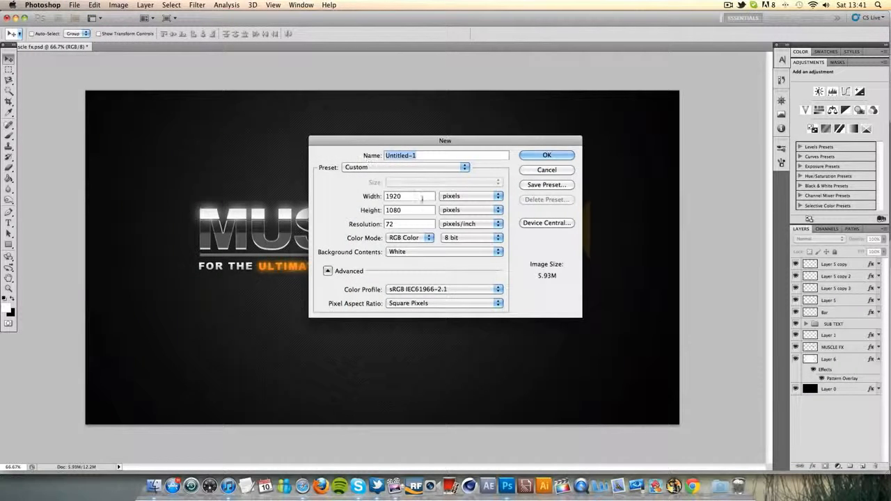
{"action": "double_click", "coordinate": [422, 198]}
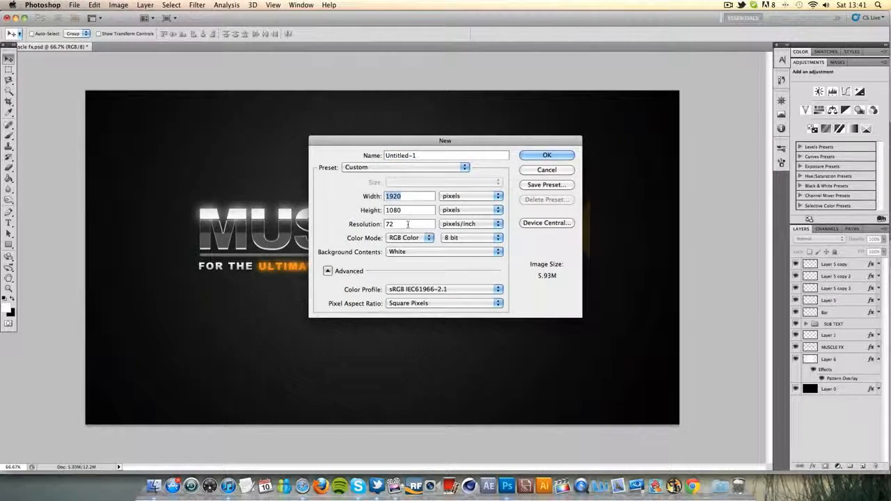
{"action": "left_click", "coordinate": [557, 154]}
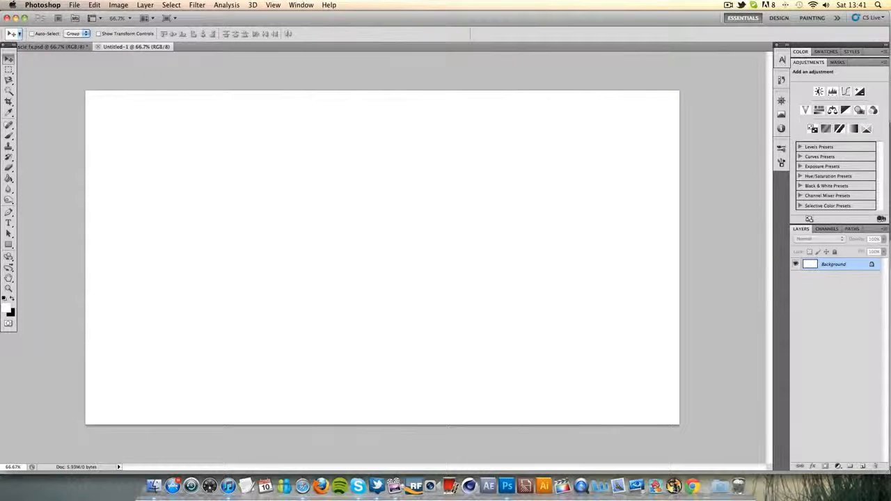
Convert the locked background into an editable layer named Layer 0 and fill it with black
{"action": "double_click", "coordinate": [862, 266]}
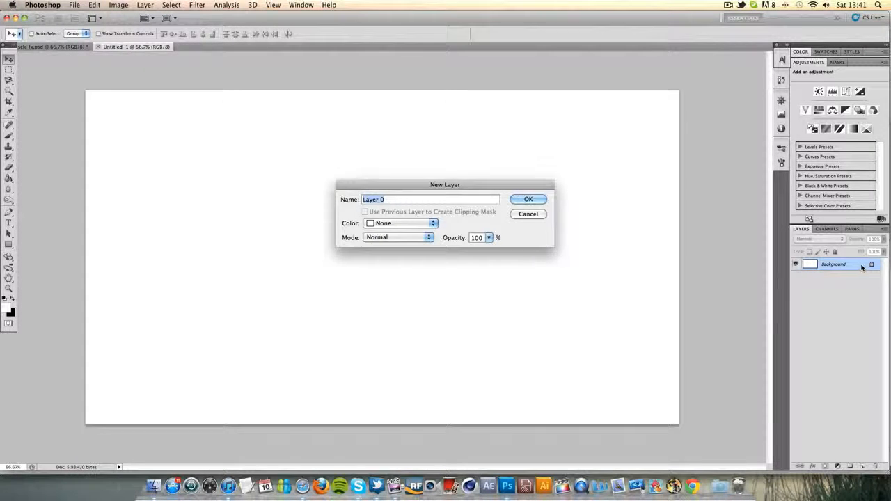
{"action": "key", "text": "Return"}
{"action": "left_click", "coordinate": [8, 178]}
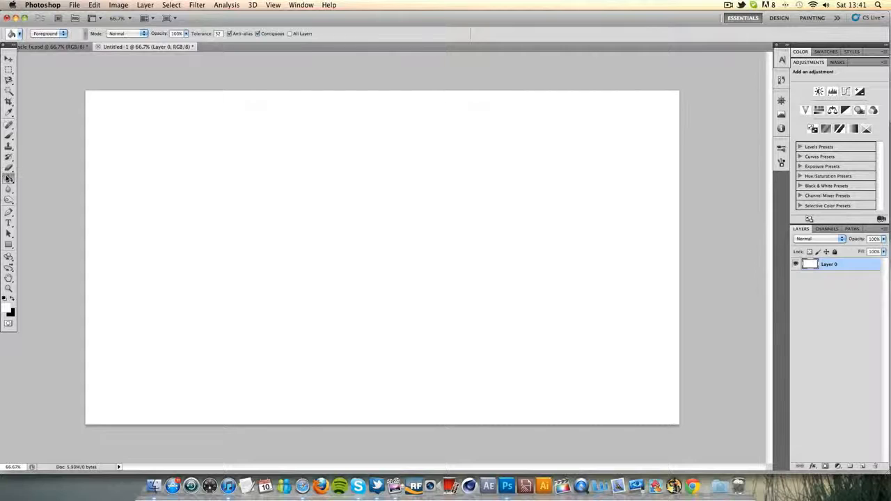
{"action": "left_click", "coordinate": [10, 298]}
{"action": "left_click", "coordinate": [193, 269]}
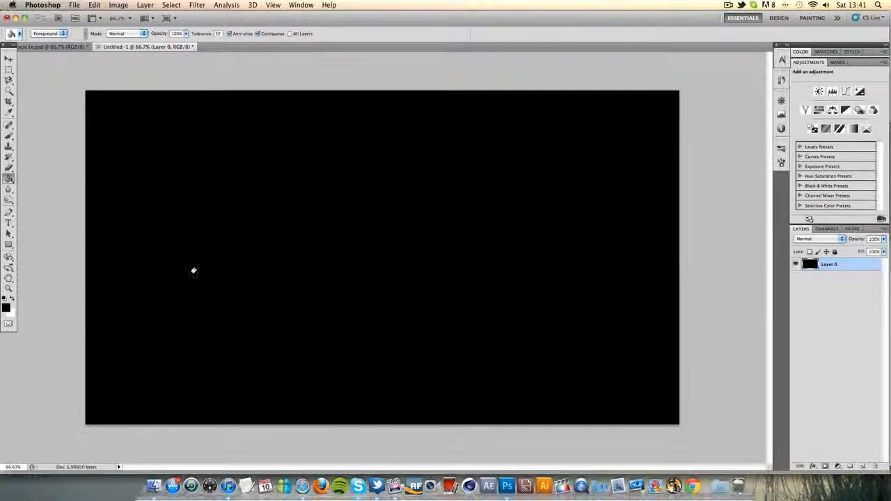
Add a new layer and enter the text MUSCLE FX in a text box near the middle of the canvas
{"action": "left_click", "coordinate": [864, 465]}
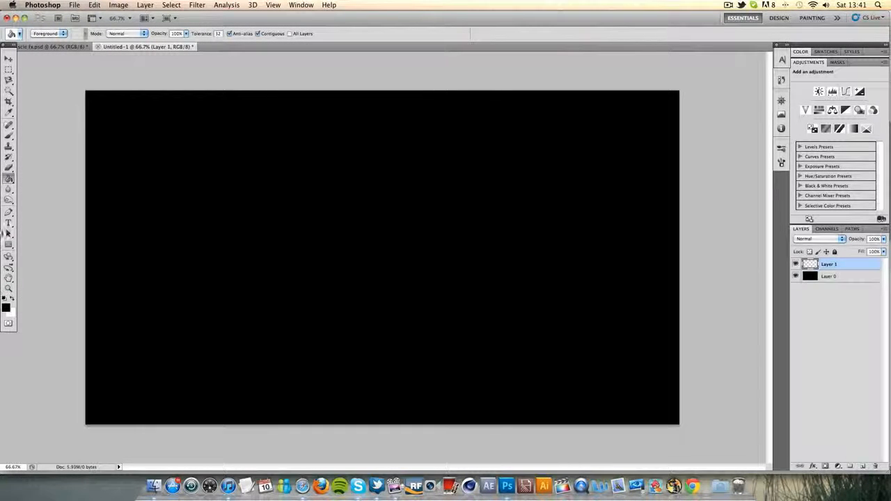
{"action": "left_click", "coordinate": [9, 223]}
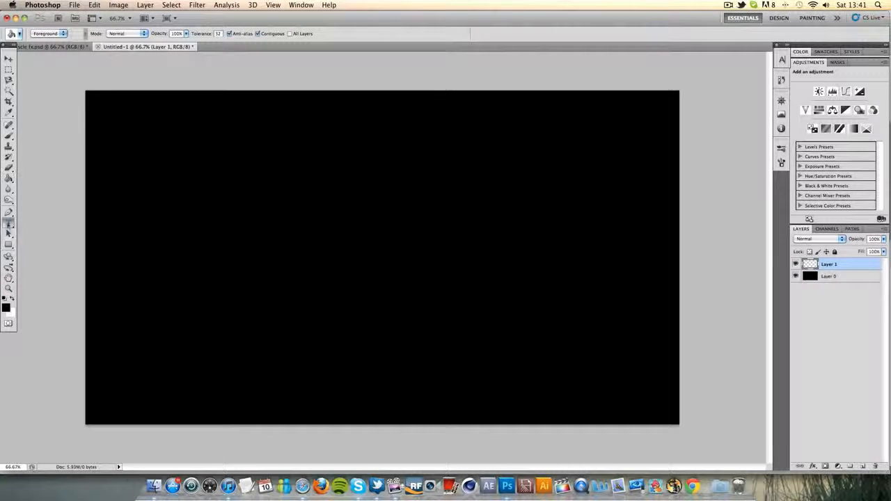
{"action": "left_click", "coordinate": [271, 222]}
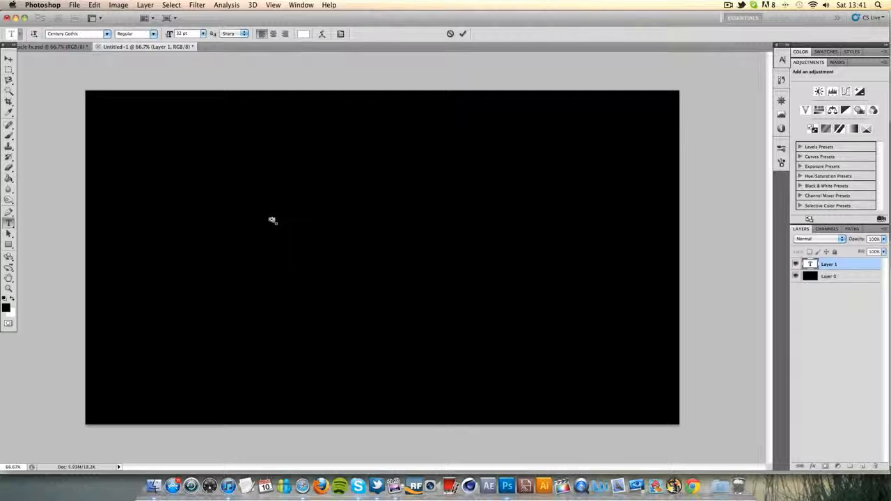
{"action": "left_click_drag", "start_coordinate": [272, 220], "coordinate": [408, 252]}
{"action": "type", "text": "MUSCLE FX"}
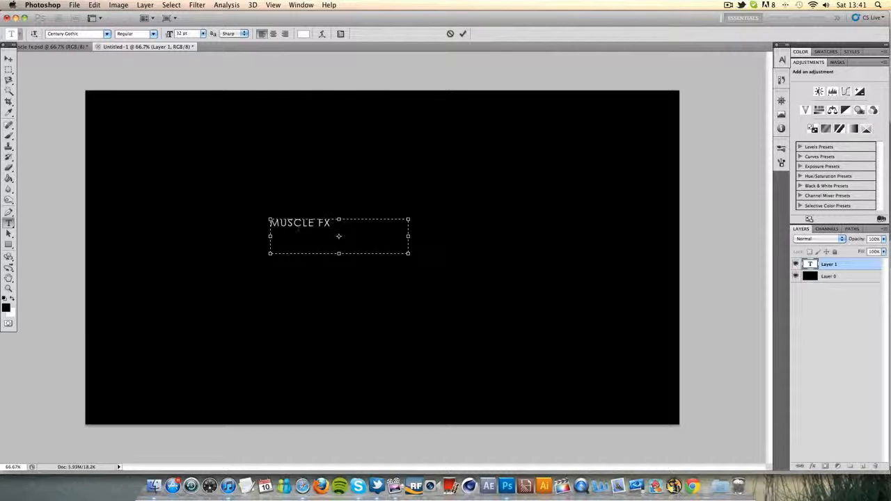
Format the whole MUSCLE FX text as 72 pt Arial Black
{"action": "key", "text": "super+a"}
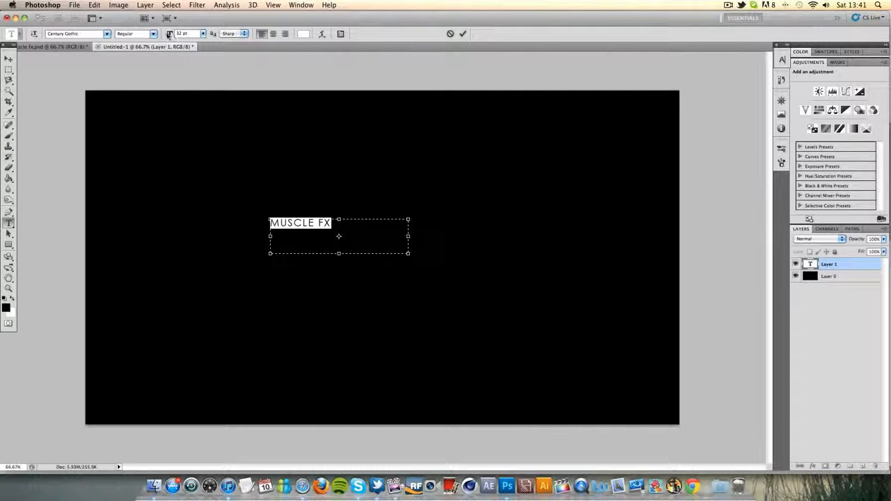
{"action": "left_click", "coordinate": [202, 34]}
{"action": "left_click", "coordinate": [188, 172]}
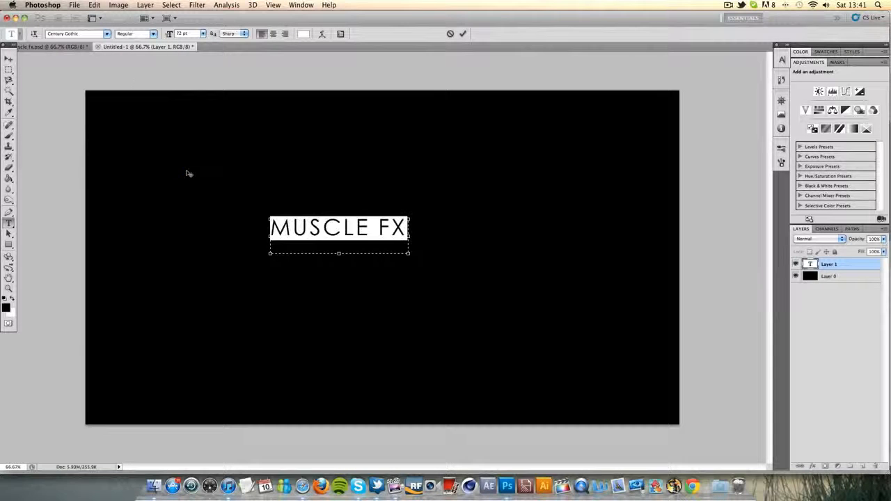
{"action": "left_click", "coordinate": [107, 34]}
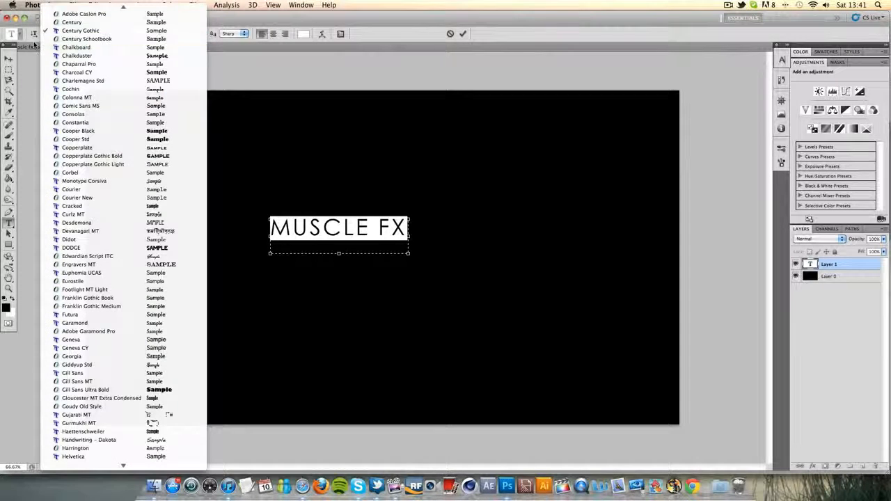
{"action": "left_click", "coordinate": [32, 46]}
{"action": "left_click_drag", "start_coordinate": [84, 35], "coordinate": [2, 21]}
{"action": "type", "text": "ar"}
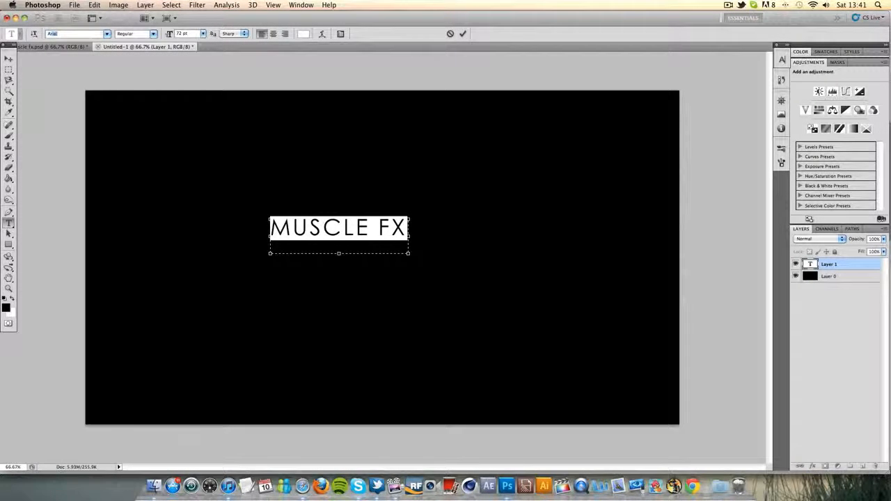
{"action": "left_click", "coordinate": [106, 34]}
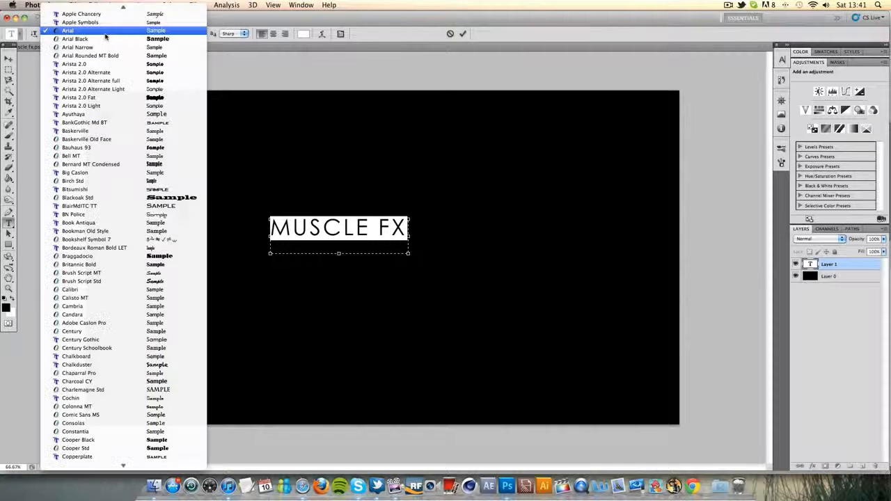
{"action": "left_click", "coordinate": [138, 38]}
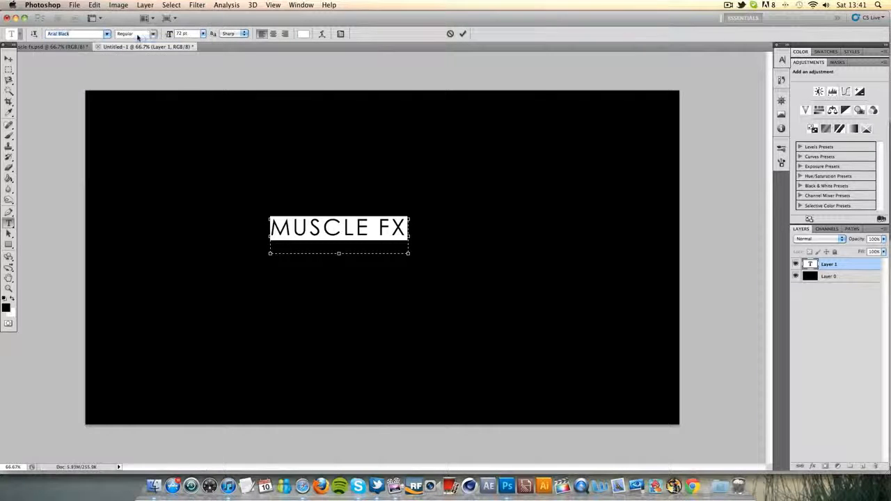
Widen the text box so the full MUSCLE FX title fits on one line, and commit the text
{"action": "left_click", "coordinate": [365, 227]}
{"action": "key", "text": "Right"}
{"action": "key", "text": "Right"}
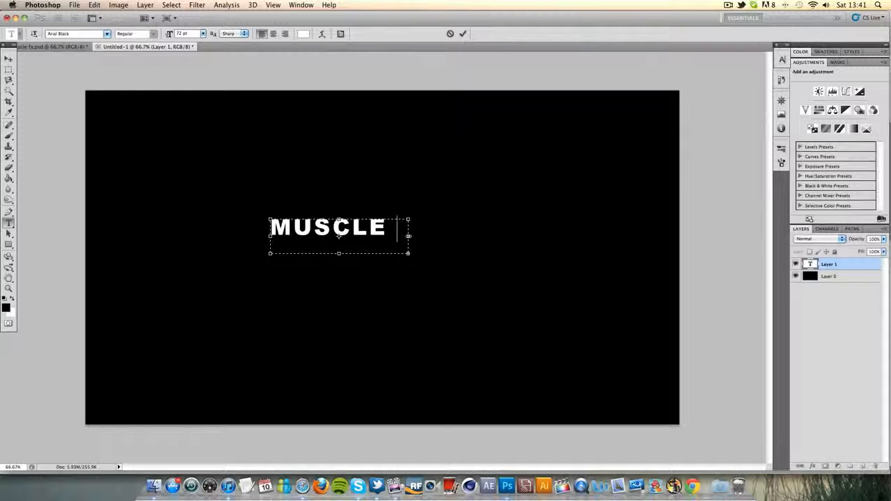
{"action": "type", "text": "FX"}
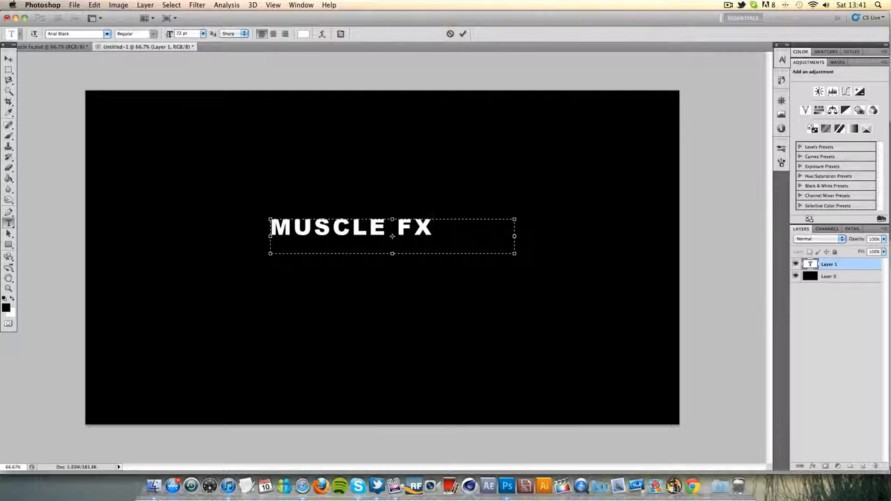
{"action": "left_click", "coordinate": [462, 33]}
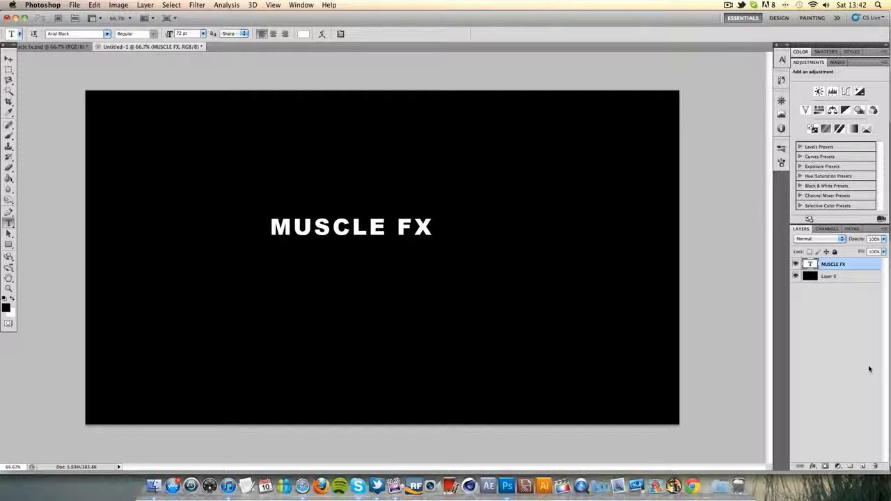
Scale the MUSCLE FX title proportionally to about 218% and move it to the horizontal centre of the canvas
{"action": "key", "text": "super+t"}
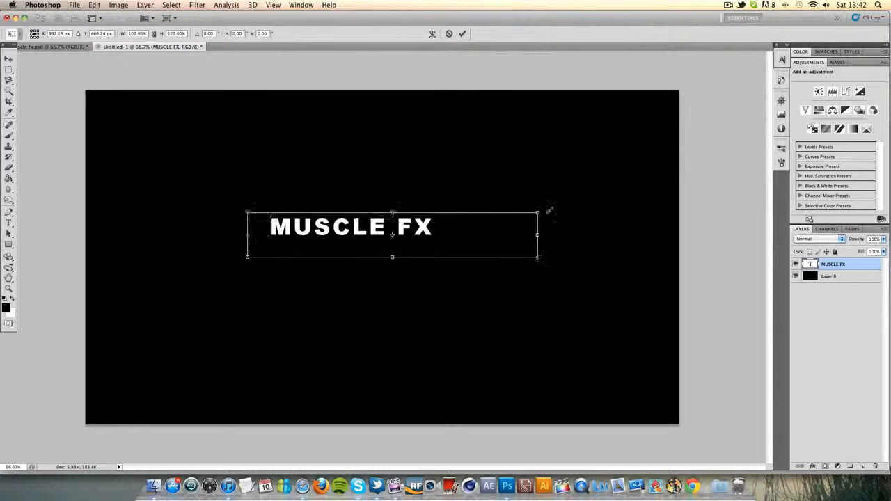
{"action": "left_click_drag", "start_coordinate": [550, 209], "coordinate": [657, 214]}
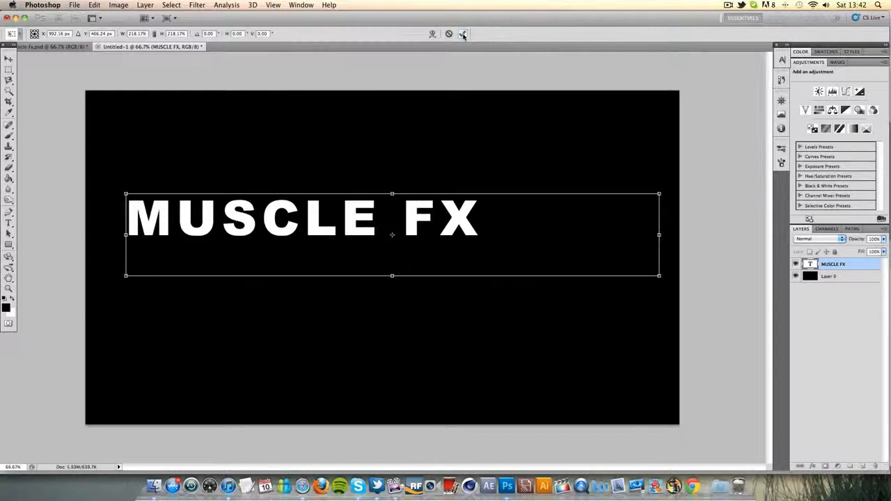
{"action": "left_click", "coordinate": [463, 34]}
{"action": "left_click", "coordinate": [8, 58]}
{"action": "left_click_drag", "start_coordinate": [370, 225], "coordinate": [436, 232]}
Open the character settings for the selected MUSCLE FX title and set its tracking to 0
{"action": "left_click", "coordinate": [9, 223]}
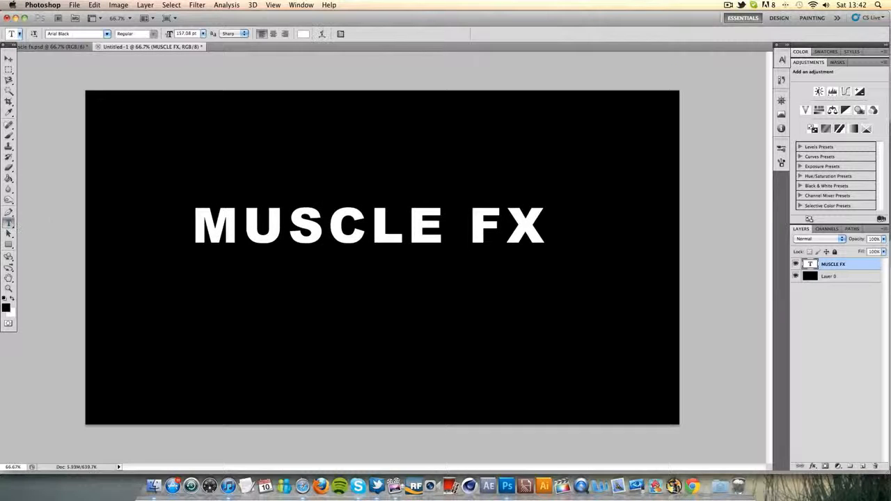
{"action": "triple_click", "coordinate": [400, 228]}
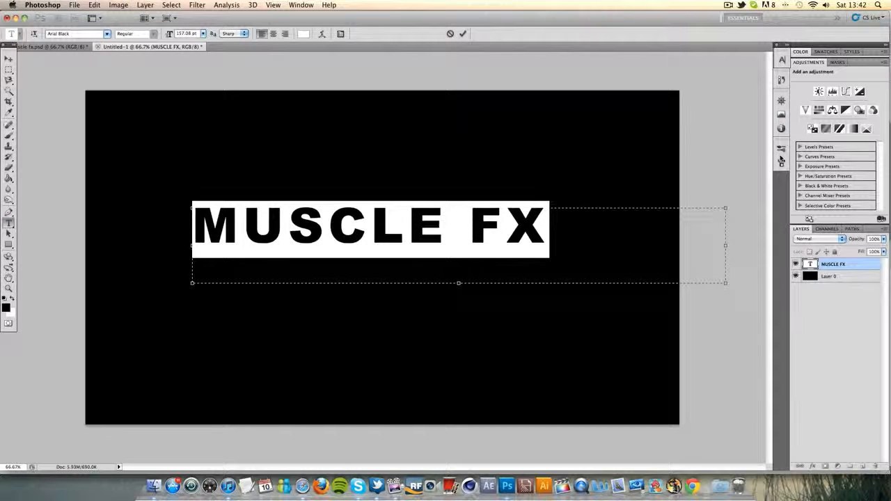
{"action": "left_click", "coordinate": [782, 60]}
{"action": "left_click", "coordinate": [782, 60]}
{"action": "left_click", "coordinate": [301, 5]}
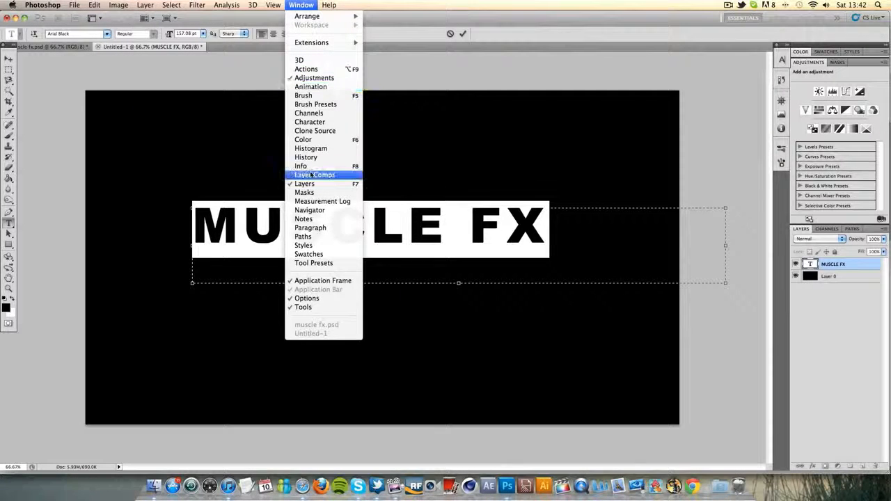
{"action": "left_click", "coordinate": [313, 122]}
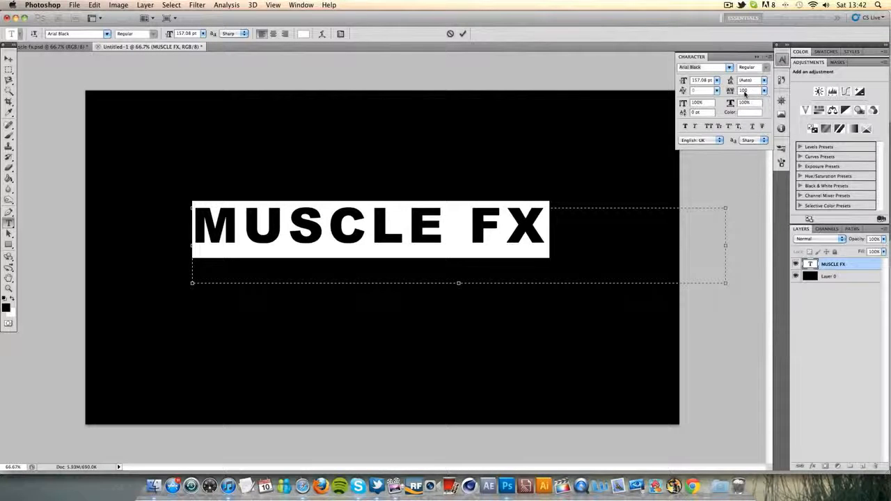
{"action": "left_click", "coordinate": [765, 92]}
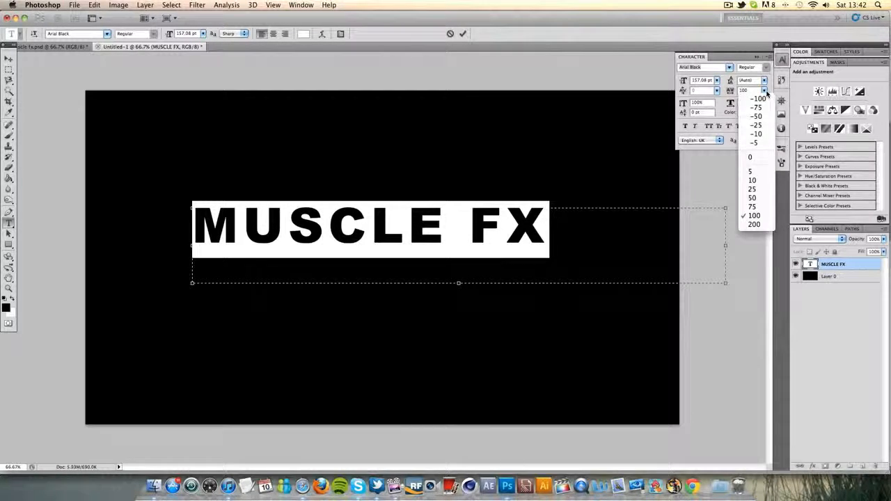
{"action": "left_click", "coordinate": [743, 159]}
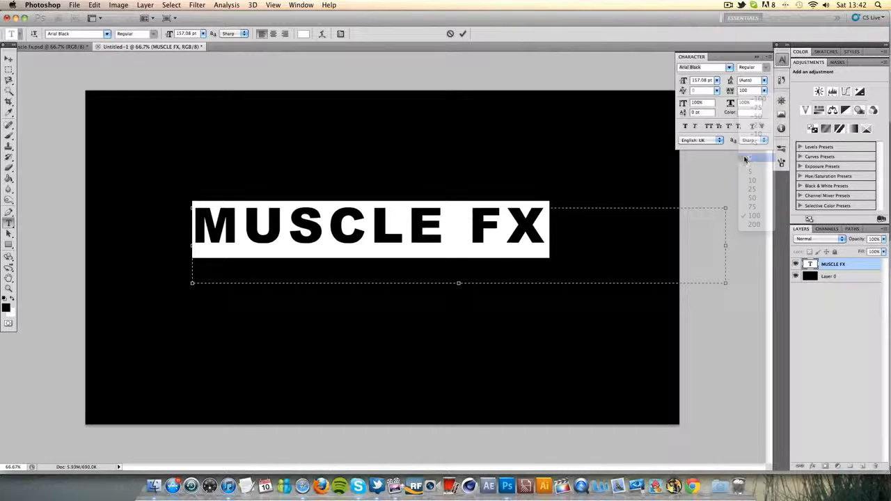
Tighten the tracking of the whole MUSCLE FX title to -50 and commit the text
{"action": "triple_click", "coordinate": [444, 242]}
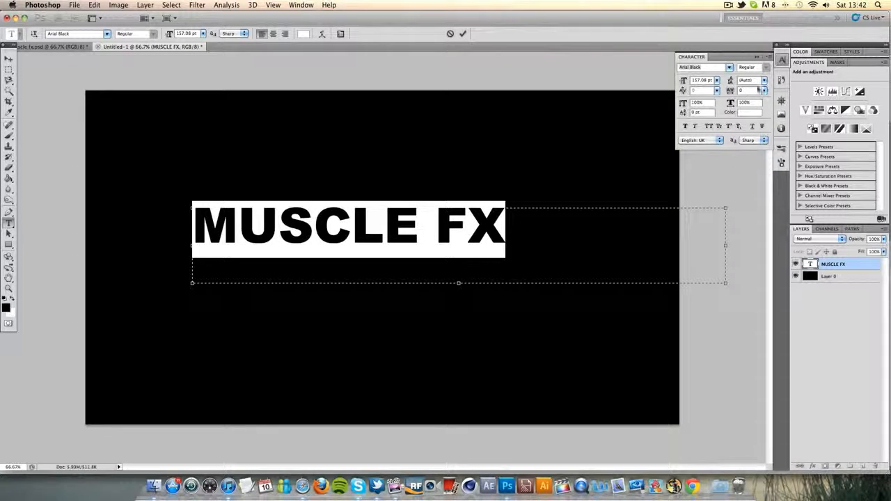
{"action": "left_click", "coordinate": [765, 91]}
{"action": "left_click", "coordinate": [759, 117]}
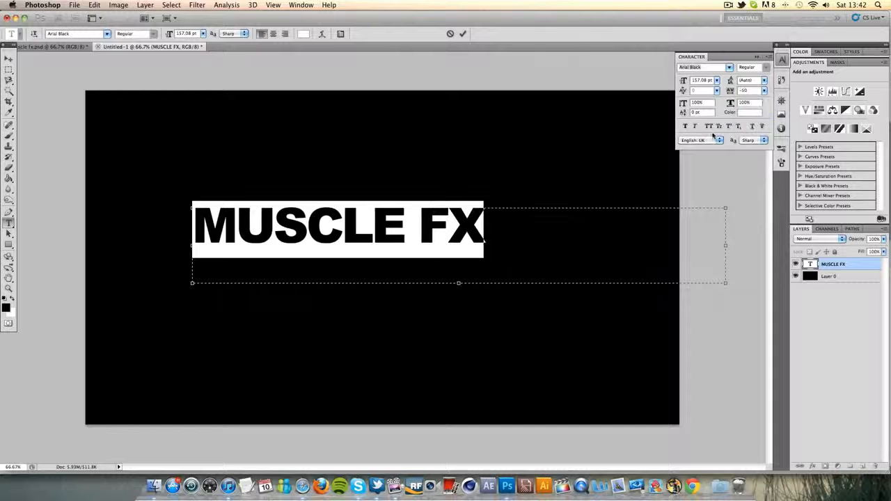
{"action": "left_click", "coordinate": [419, 229]}
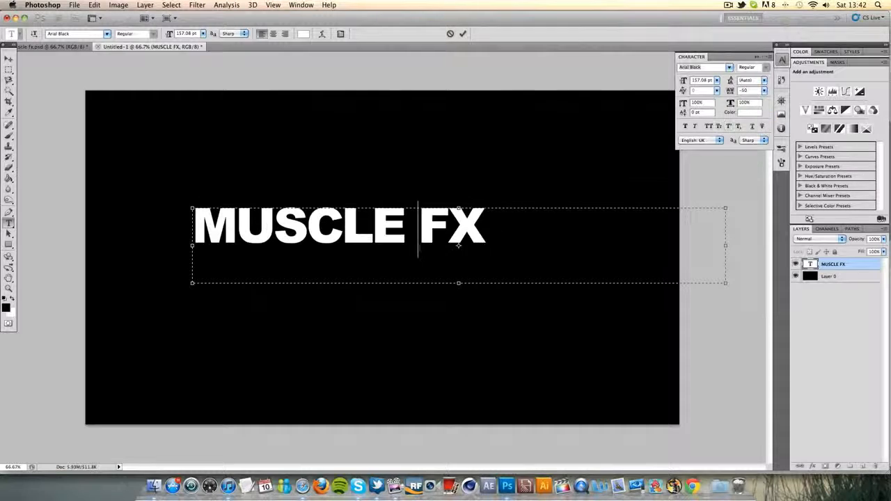
{"action": "left_click", "coordinate": [462, 33]}
Scale the MUSCLE FX title proportionally to about 132%, apply the transform, and position it slightly above the middle of the canvas
{"action": "key", "text": "super+t"}
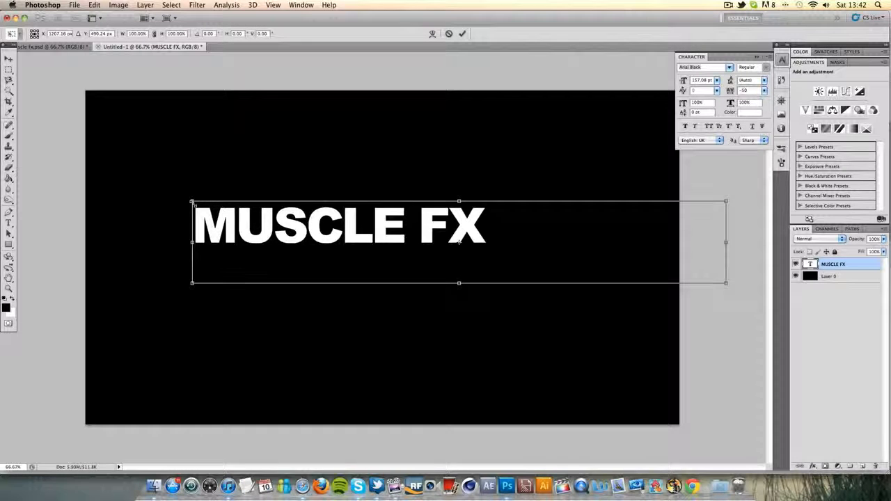
{"action": "left_click_drag", "start_coordinate": [193, 203], "coordinate": [68, 182]}
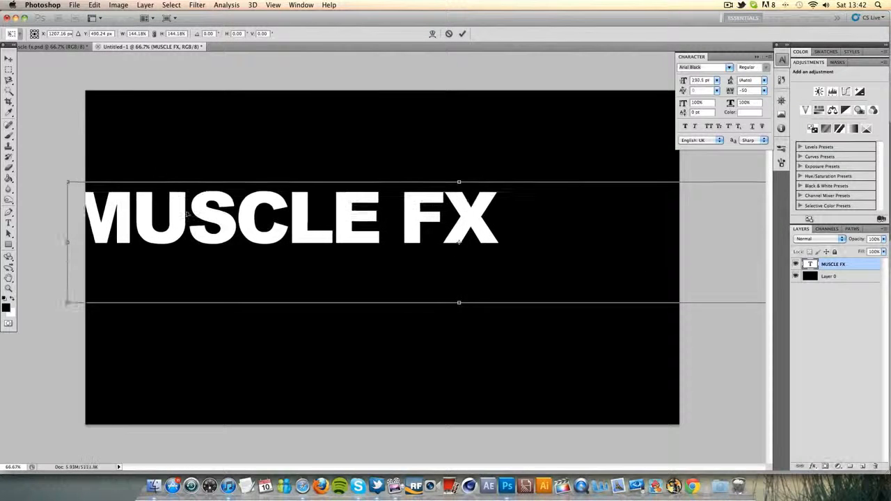
{"action": "left_click_drag", "start_coordinate": [259, 234], "coordinate": [341, 253]}
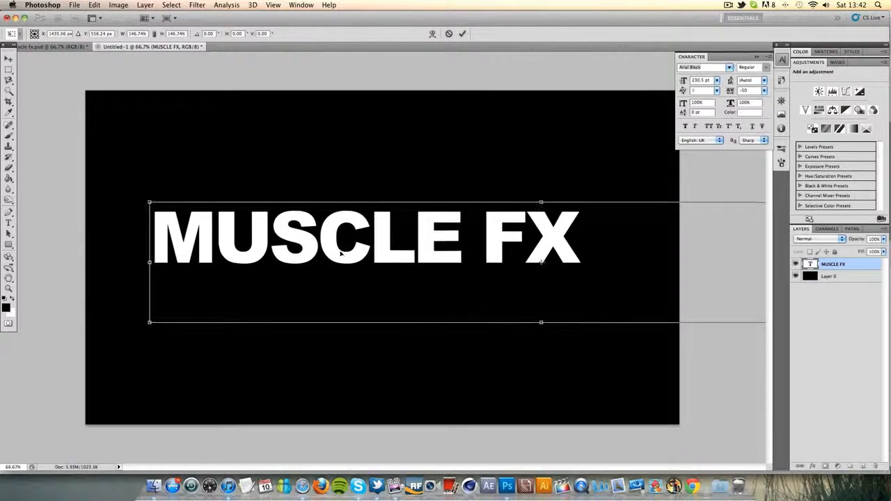
{"action": "left_click_drag", "start_coordinate": [149, 202], "coordinate": [175, 202]}
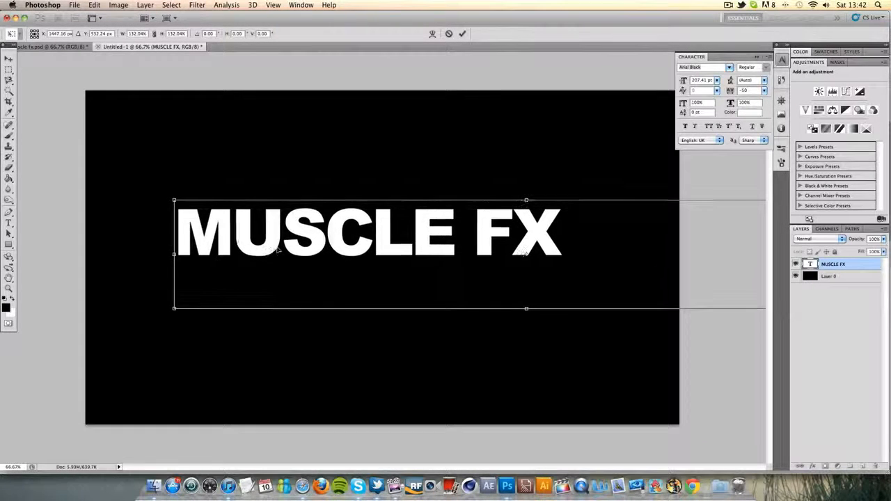
{"action": "left_click_drag", "start_coordinate": [277, 250], "coordinate": [267, 248]}
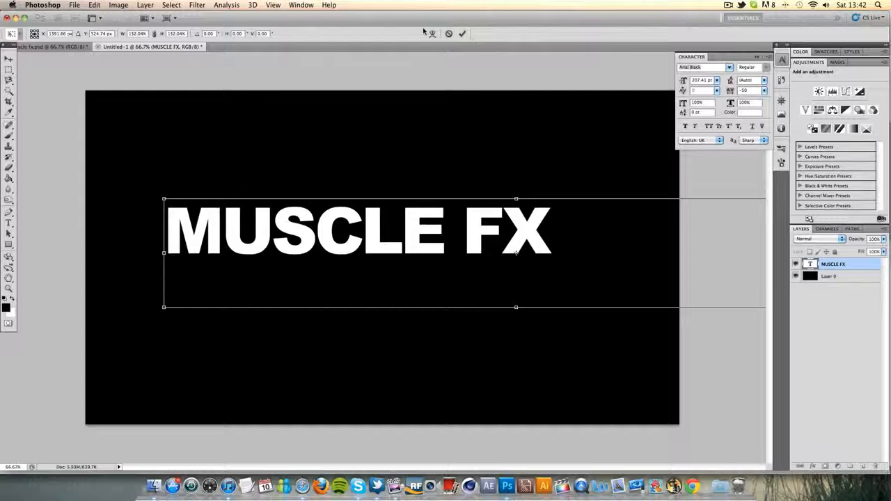
{"action": "left_click", "coordinate": [464, 33]}
{"action": "left_click", "coordinate": [9, 57]}
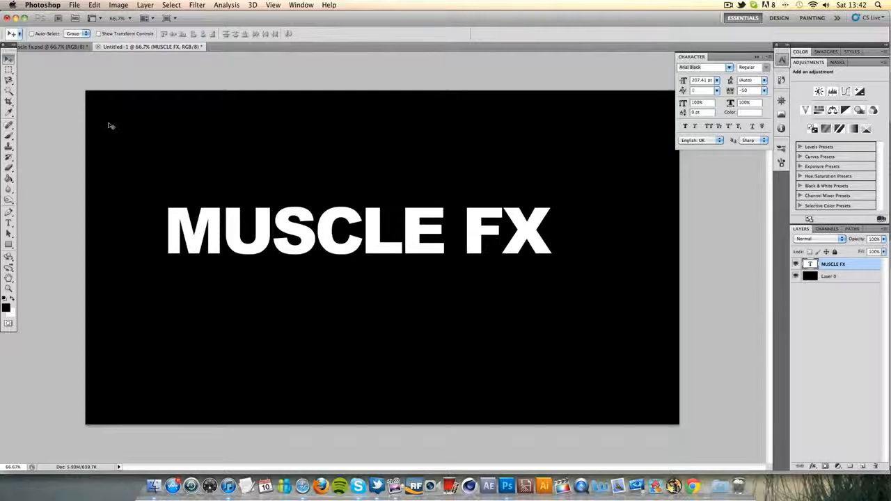
{"action": "left_click_drag", "start_coordinate": [403, 241], "coordinate": [410, 243]}
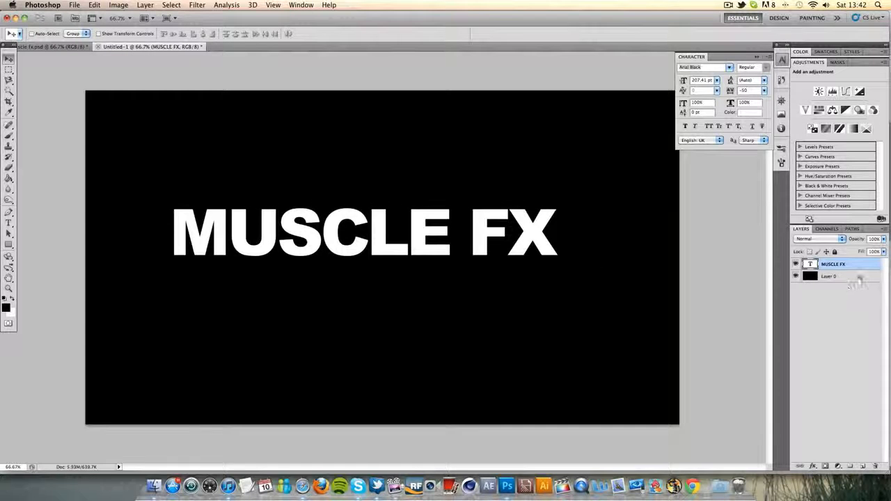
Rasterize the MUSCLE FX text layer and check the finished logo document for where its letters are split
{"action": "right_click", "coordinate": [864, 269]}
{"action": "left_click", "coordinate": [809, 312]}
{"action": "left_click", "coordinate": [8, 70]}
{"action": "left_click", "coordinate": [59, 47]}
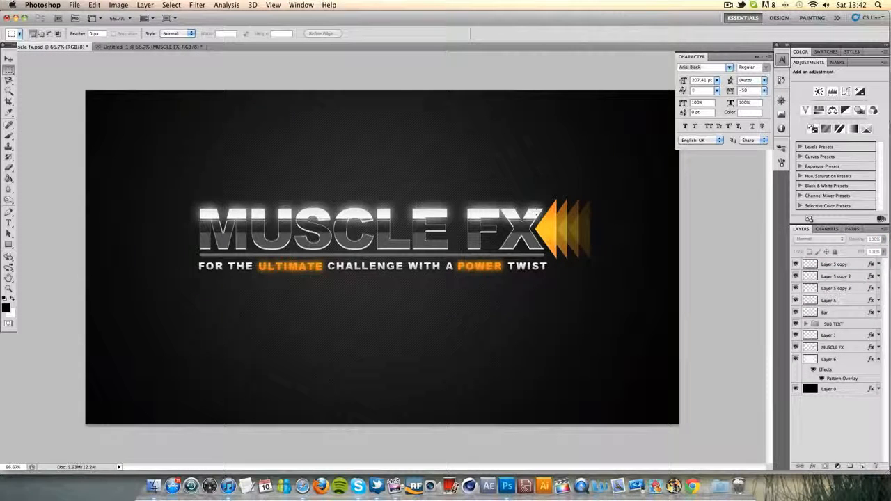
{"action": "left_click", "coordinate": [164, 47]}
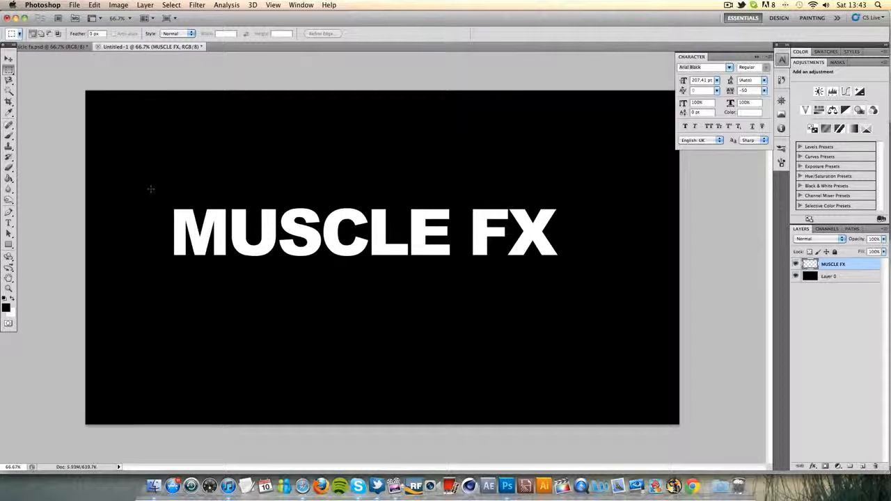
Cut the upper part of the MUSCLE FX letters with a rectangular selection spanning the whole title
{"action": "left_click_drag", "start_coordinate": [153, 190], "coordinate": [604, 224]}
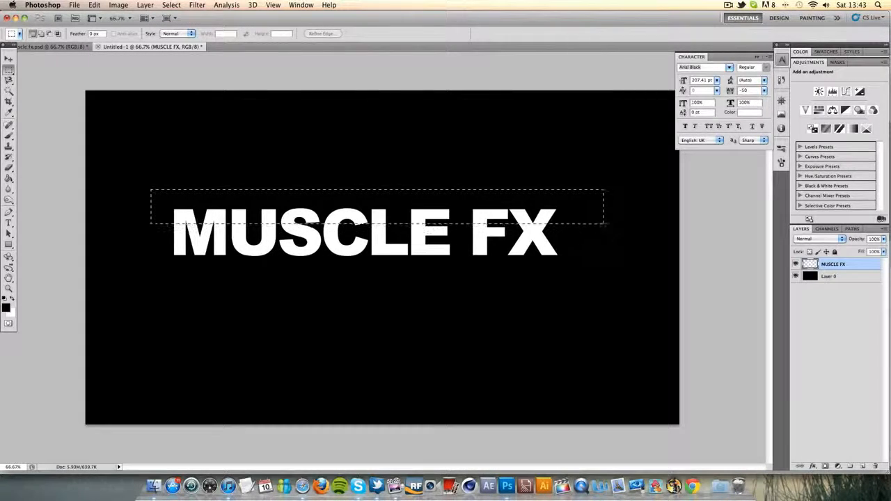
{"action": "left_click_drag", "start_coordinate": [605, 224], "coordinate": [605, 225]}
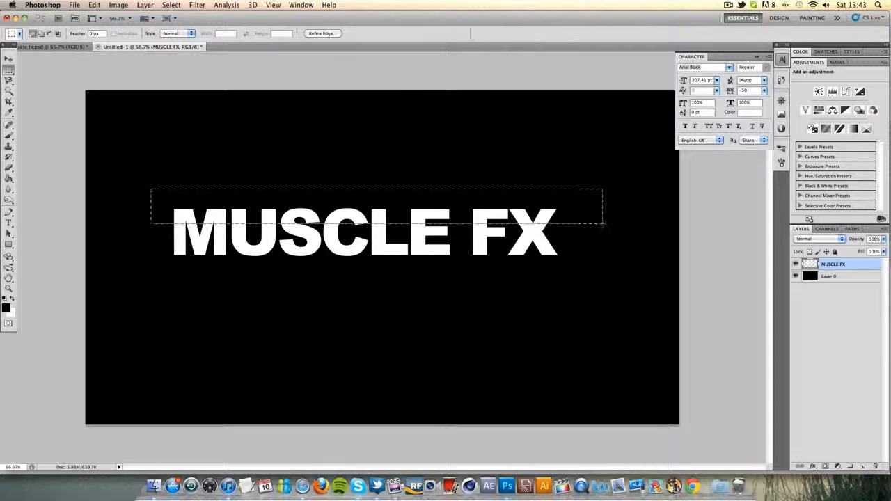
{"action": "left_click", "coordinate": [94, 5]}
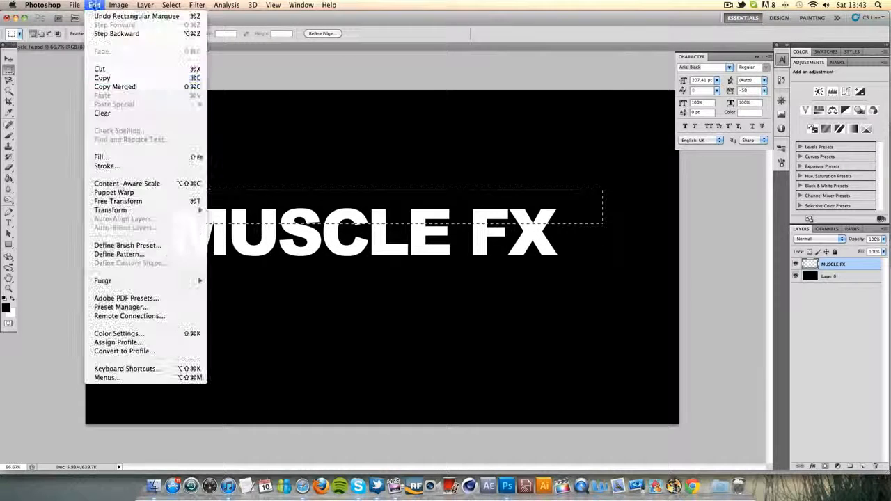
{"action": "left_click", "coordinate": [115, 70]}
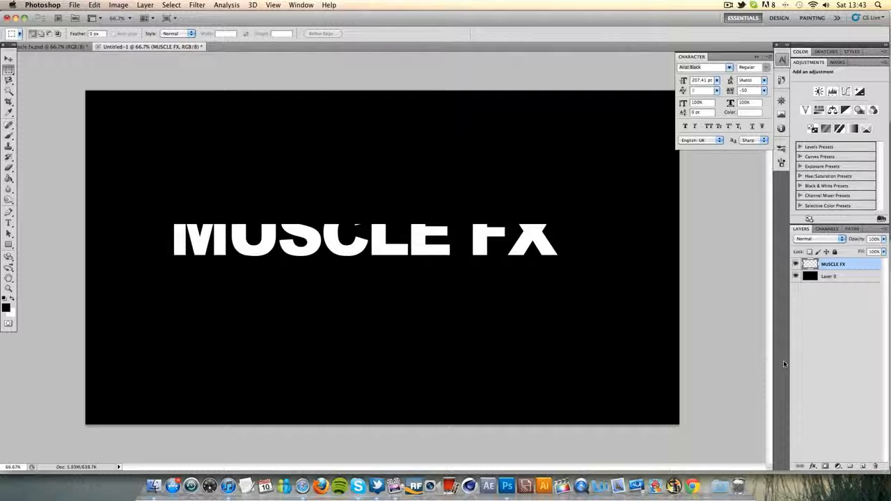
Paste the cut letter tops as a new layer and move them back into line with the lower parts
{"action": "key", "text": "super+v"}
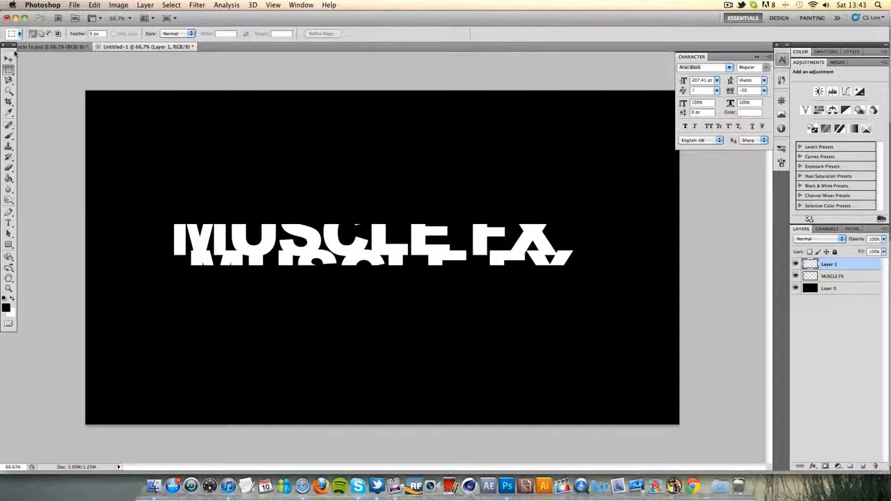
{"action": "left_click", "coordinate": [9, 58]}
{"action": "left_click_drag", "start_coordinate": [393, 271], "coordinate": [378, 220]}
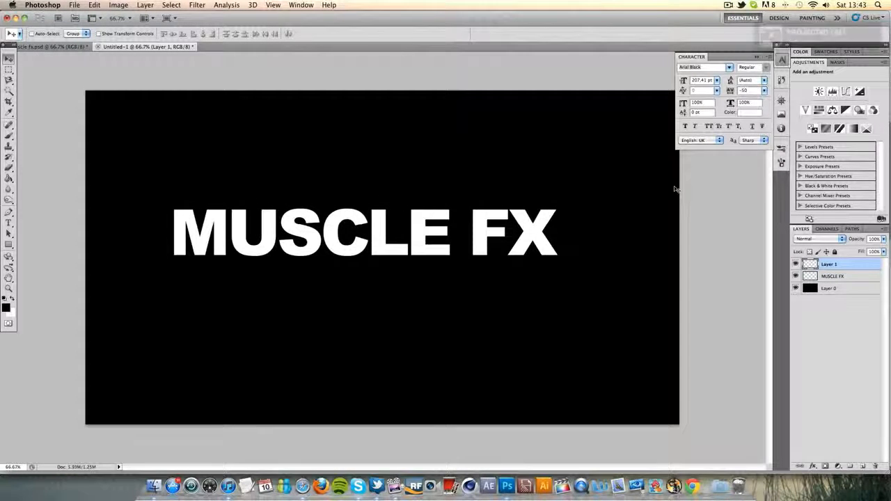
Quit Skype from the Dock
{"action": "right_click", "coordinate": [360, 487]}
{"action": "left_click", "coordinate": [367, 471]}
{"action": "right_click", "coordinate": [362, 484]}
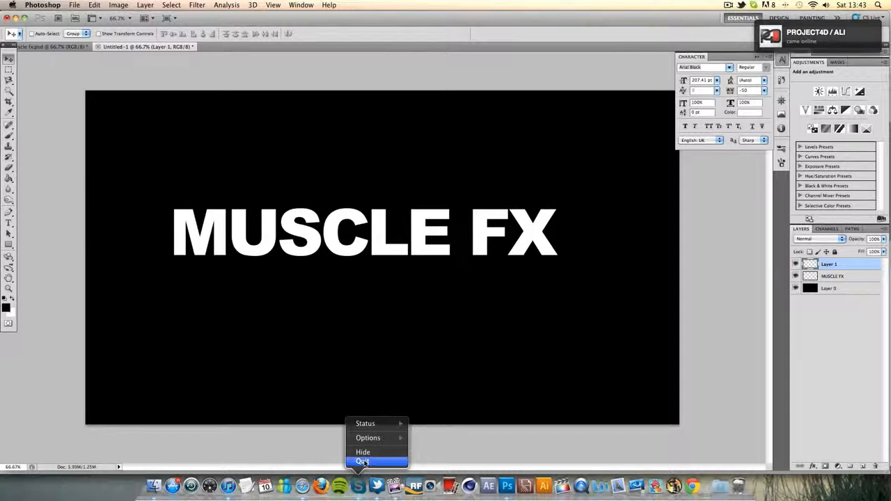
{"action": "left_click", "coordinate": [362, 461]}
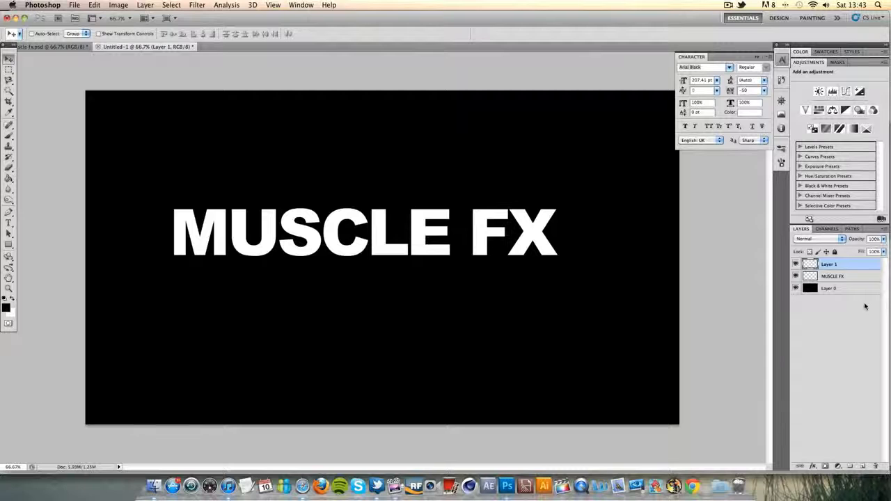
{"action": "left_click", "coordinate": [863, 280]}
{"action": "double_click", "coordinate": [863, 279]}
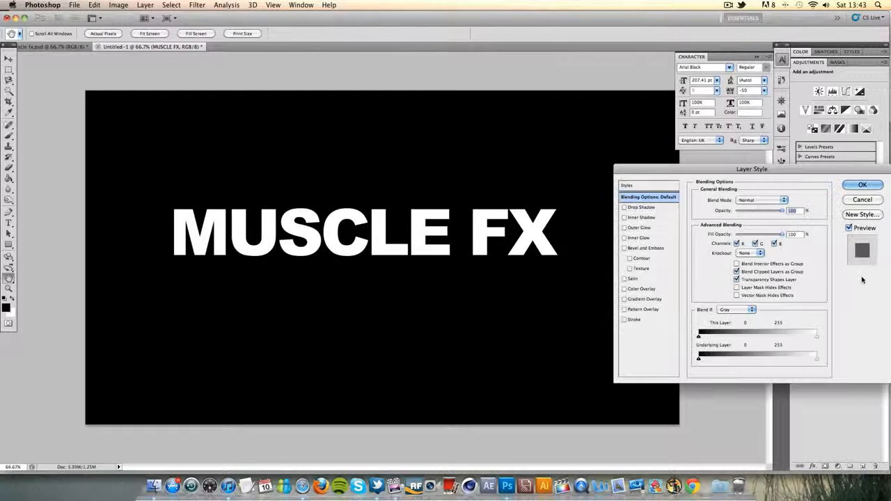
{"action": "left_click", "coordinate": [626, 299]}
{"action": "left_click", "coordinate": [647, 299]}
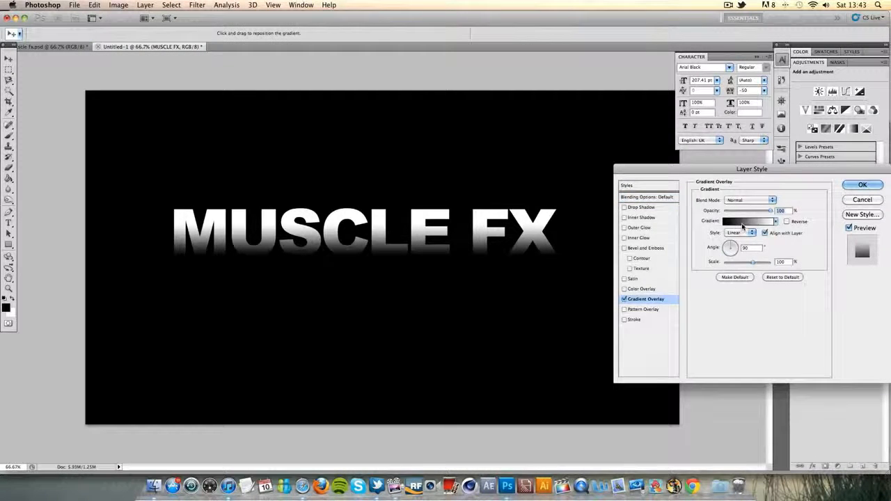
{"action": "left_click", "coordinate": [732, 223]}
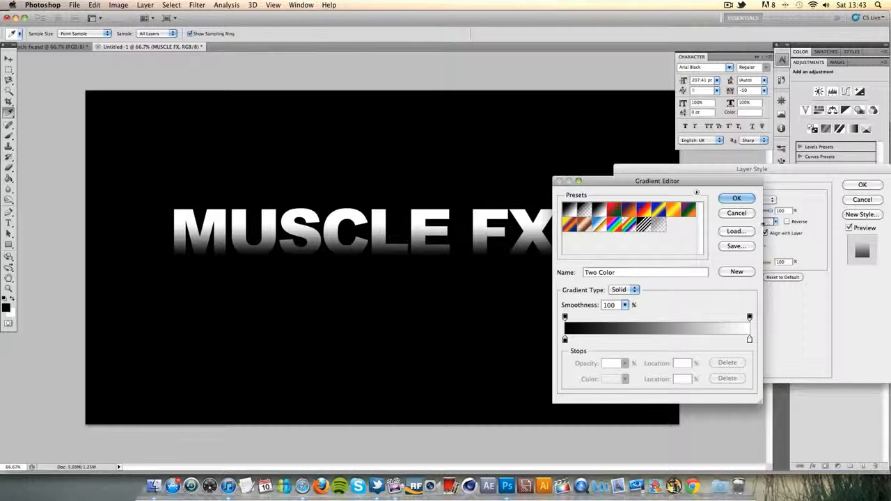
{"action": "left_click", "coordinate": [737, 198]}
{"action": "left_click", "coordinate": [879, 201]}
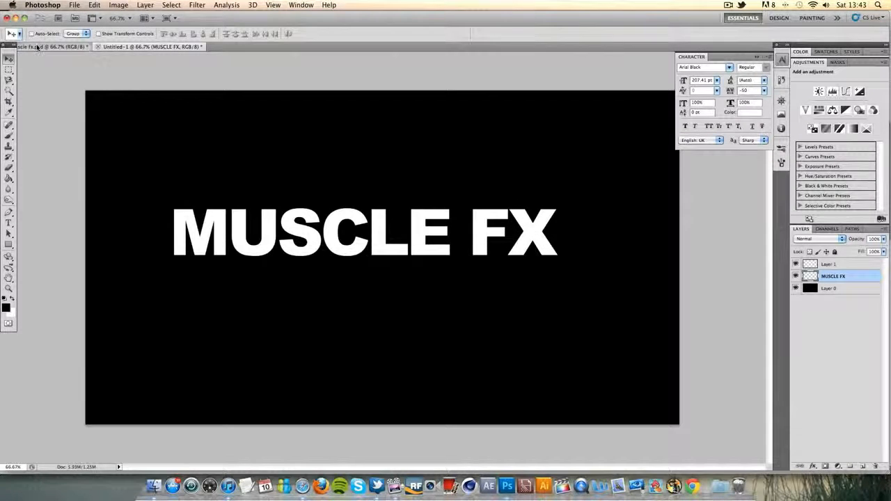
Compare with the finished logo, add a Gradient Overlay to the MUSCLE FX layer, and change the gradient's black stop to dark grey
{"action": "left_click", "coordinate": [53, 46]}
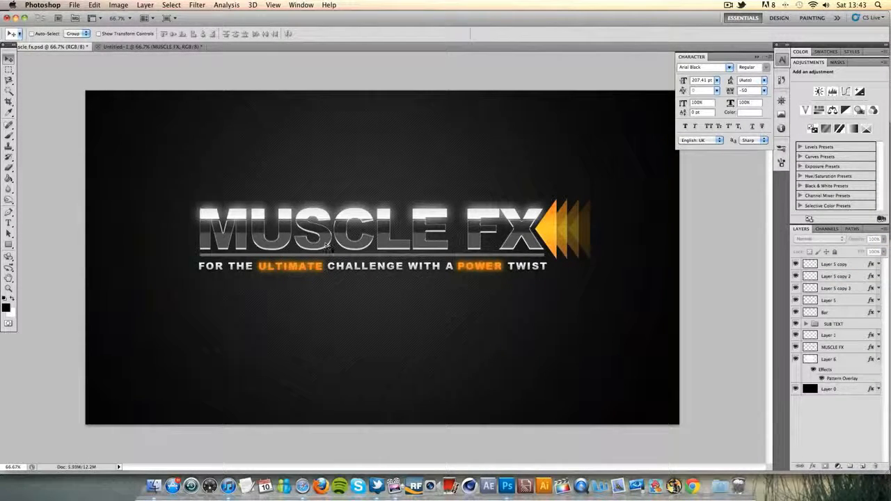
{"action": "left_click", "coordinate": [163, 47]}
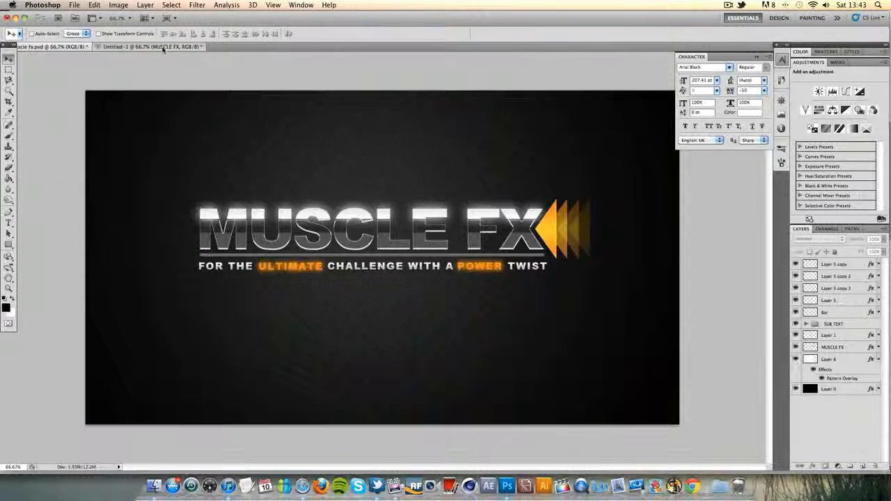
{"action": "left_click", "coordinate": [55, 46]}
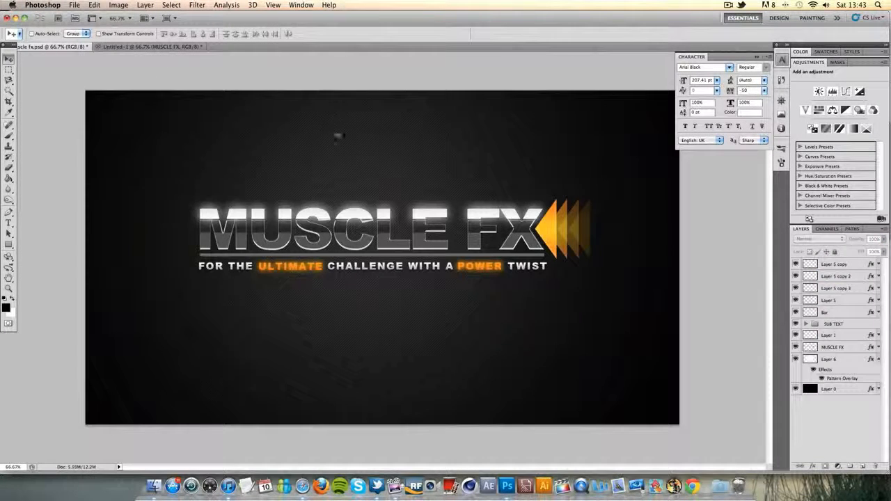
{"action": "left_click", "coordinate": [177, 48]}
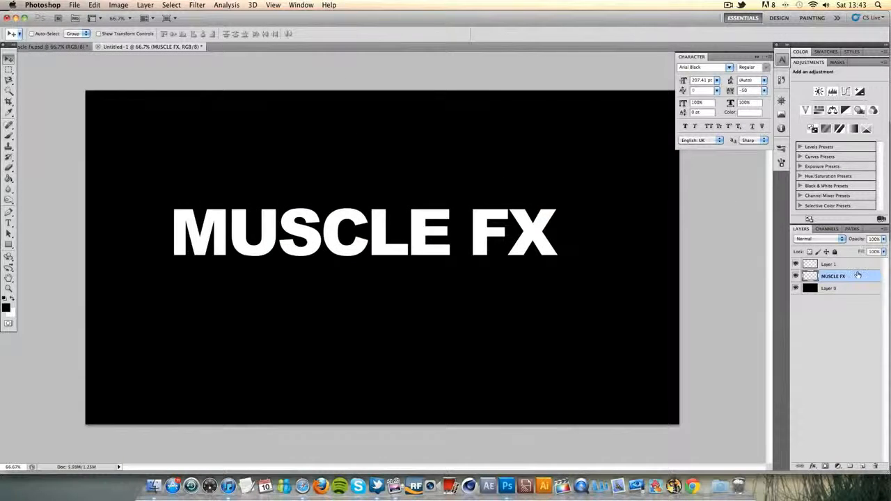
{"action": "double_click", "coordinate": [858, 276]}
{"action": "left_click", "coordinate": [644, 299]}
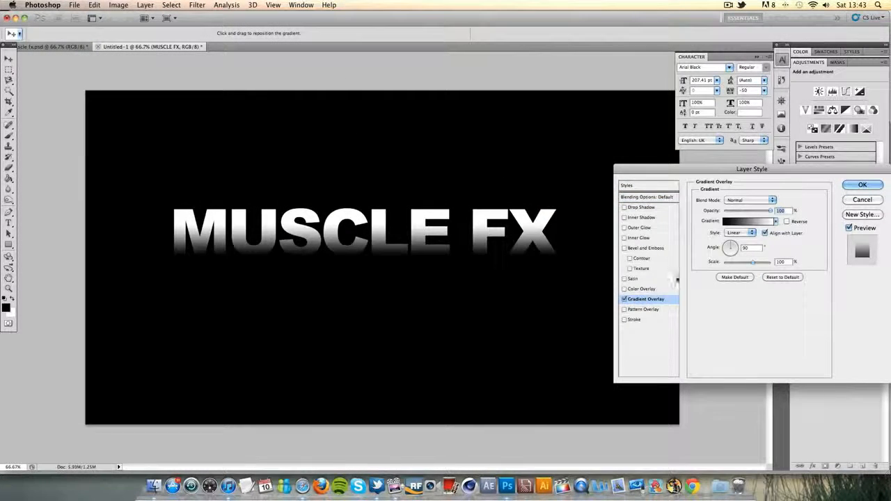
{"action": "left_click", "coordinate": [742, 221]}
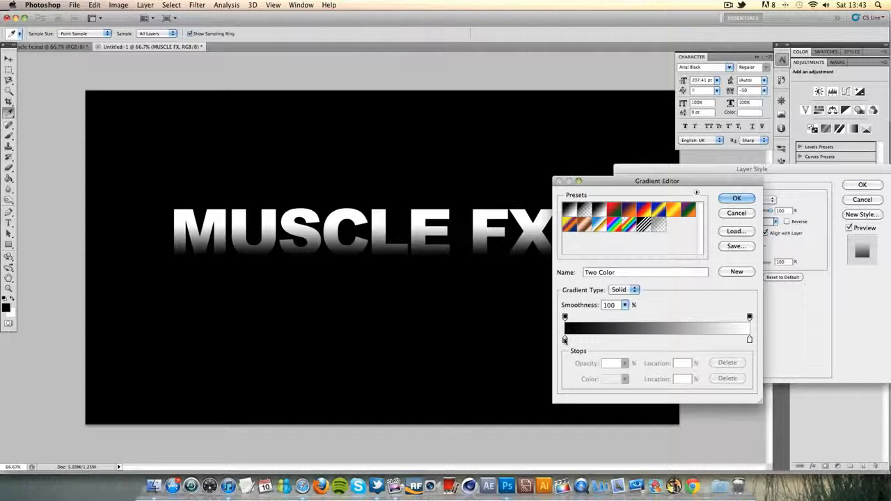
{"action": "double_click", "coordinate": [564, 340]}
{"action": "left_click_drag", "start_coordinate": [573, 259], "coordinate": [575, 274]}
{"action": "left_click", "coordinate": [806, 189]}
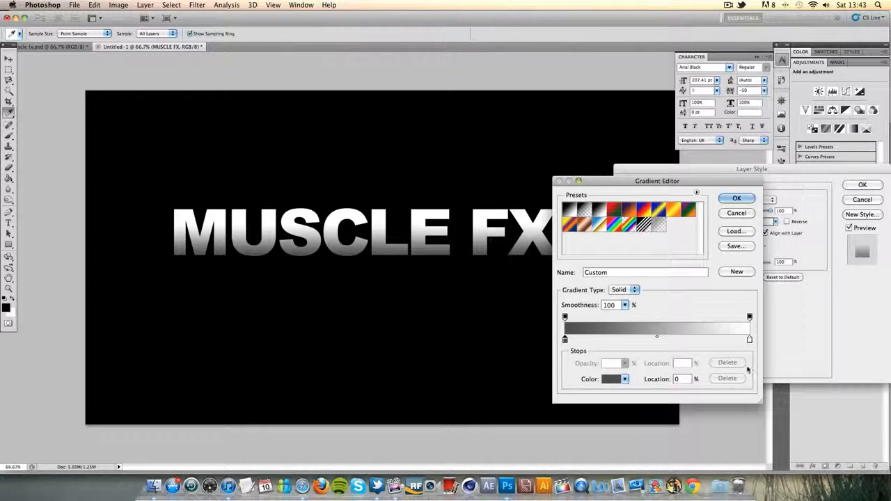
Move the gradient's white stop to 39% and change its colour to near-black
{"action": "left_click_drag", "start_coordinate": [750, 339], "coordinate": [637, 340]}
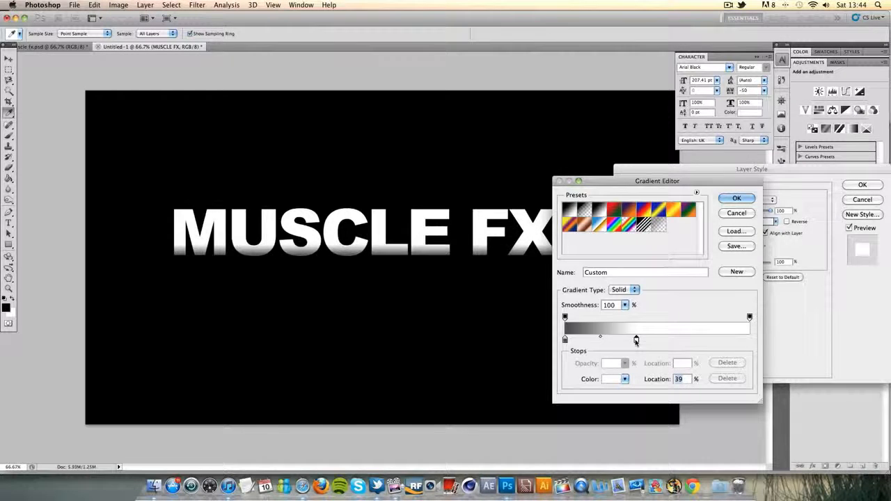
{"action": "double_click", "coordinate": [637, 341]}
{"action": "left_click_drag", "start_coordinate": [636, 296], "coordinate": [583, 300]}
{"action": "left_click", "coordinate": [816, 185]}
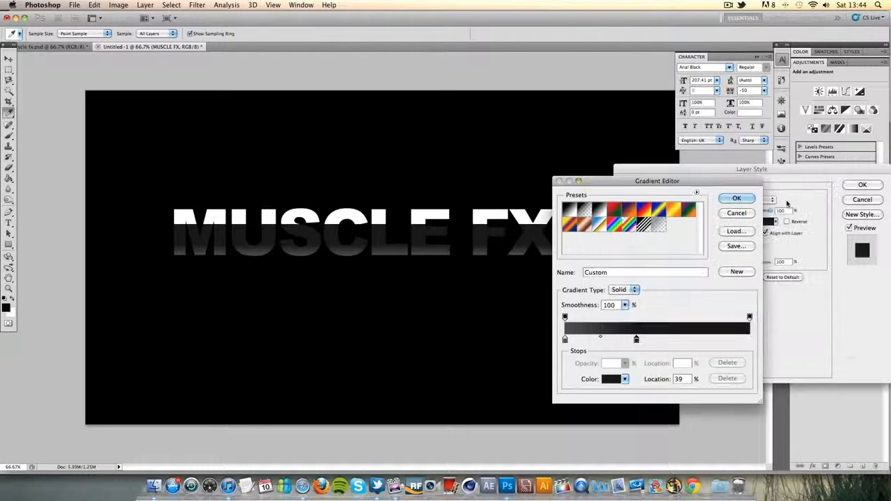
Bring the two gradient stops close together near the midpoint, set the grey stop's colour to #404040, and accept the gradient
{"action": "left_click_drag", "start_coordinate": [565, 340], "coordinate": [656, 340]}
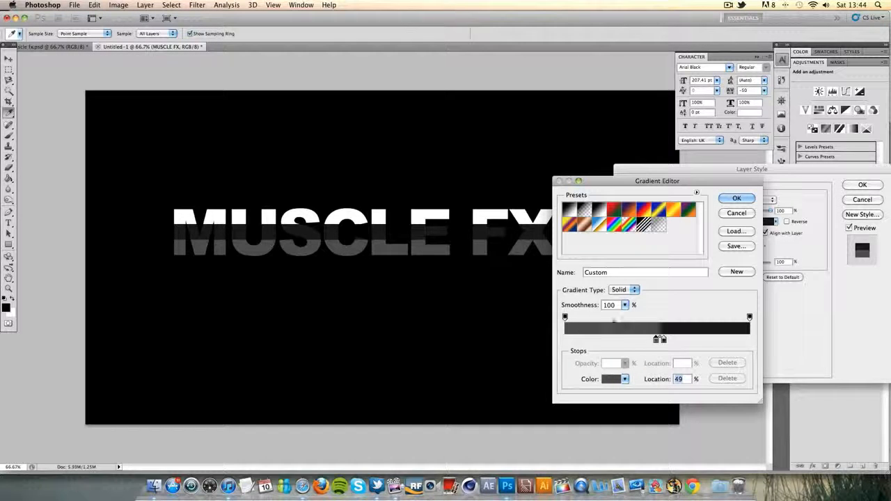
{"action": "left_click_drag", "start_coordinate": [658, 341], "coordinate": [660, 342]}
{"action": "double_click", "coordinate": [661, 340]}
{"action": "left_click_drag", "start_coordinate": [580, 277], "coordinate": [597, 284]}
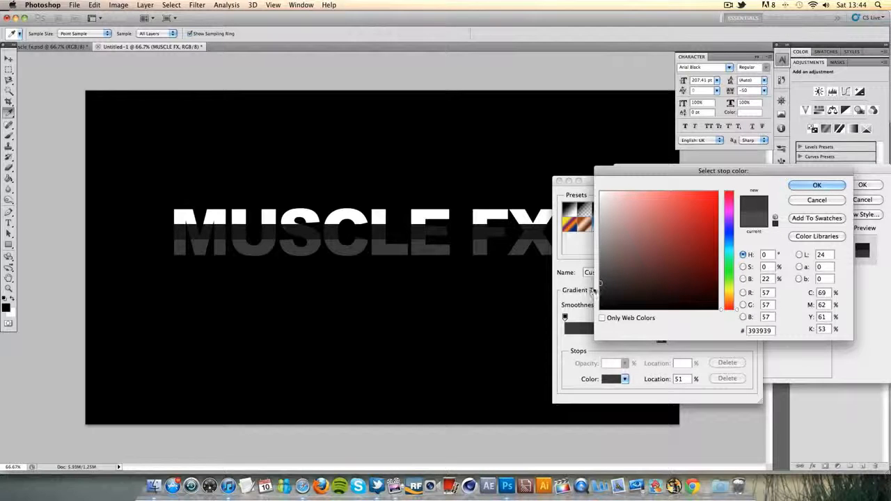
{"action": "left_click", "coordinate": [805, 186]}
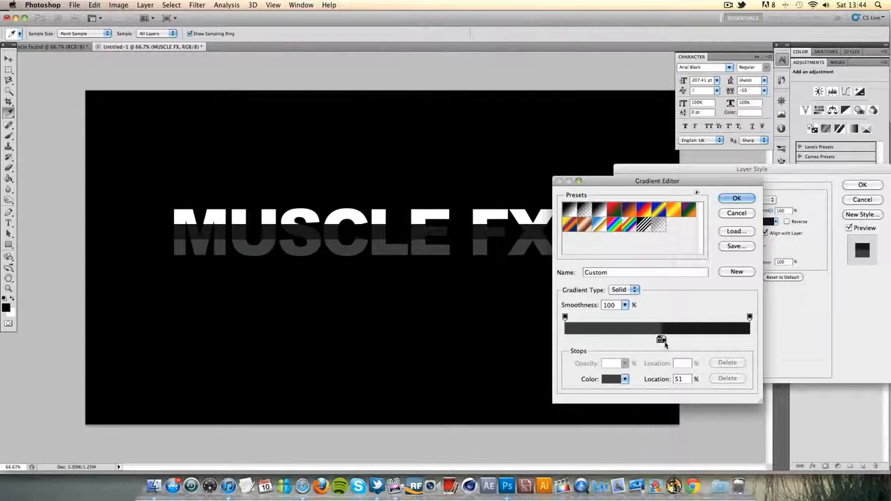
{"action": "left_click_drag", "start_coordinate": [661, 340], "coordinate": [659, 340]}
{"action": "left_click", "coordinate": [735, 199]}
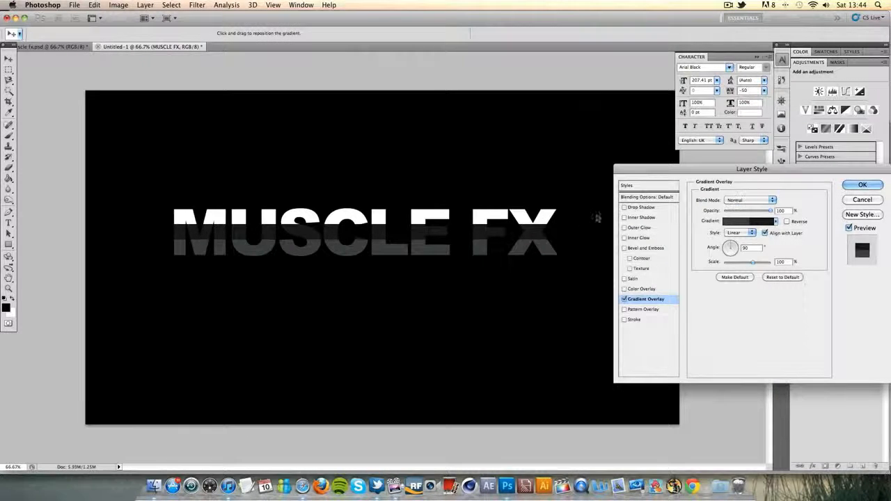
Add a Bevel and Emboss to the MUSCLE FX layer with the Ring - Double gloss contour and 0% shadow opacity
{"action": "left_click", "coordinate": [624, 248]}
{"action": "left_click", "coordinate": [630, 247]}
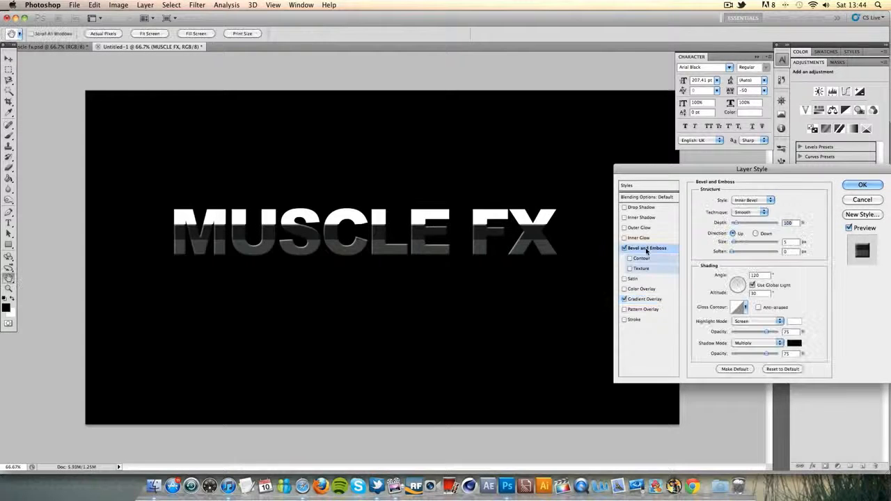
{"action": "left_click", "coordinate": [746, 308]}
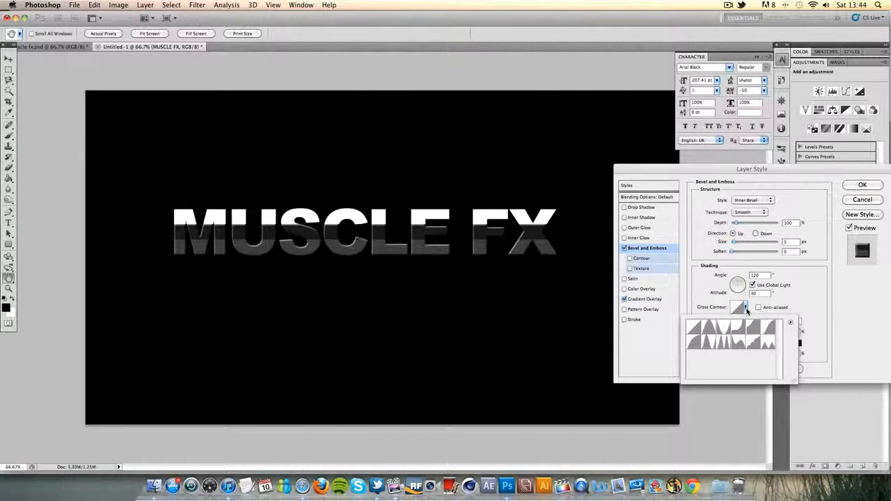
{"action": "left_click", "coordinate": [722, 344]}
{"action": "left_click", "coordinate": [809, 327]}
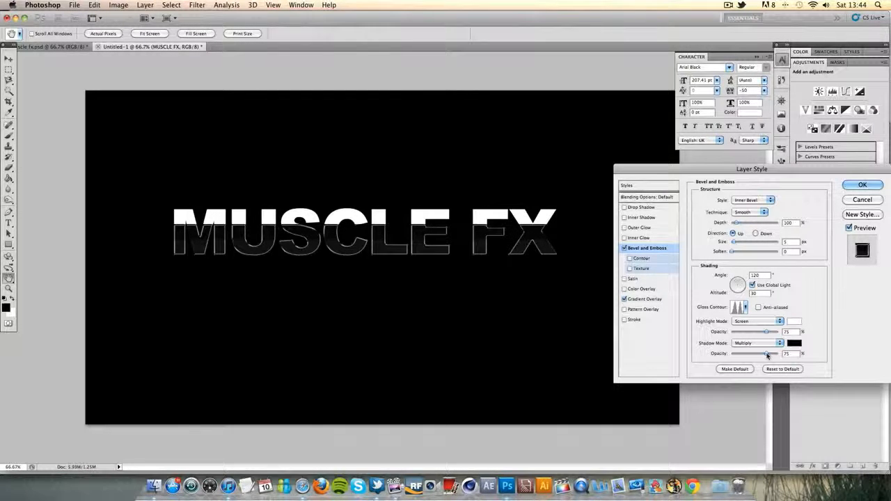
{"action": "left_click_drag", "start_coordinate": [767, 354], "coordinate": [731, 354]}
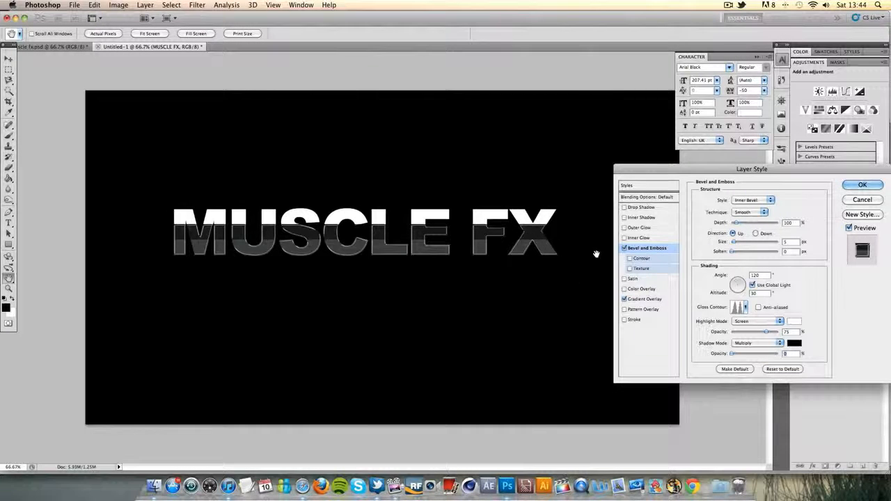
Turn off the bevel's global light, set its angle to -81°, altitude to 26° and highlight opacity to 65%, and apply the style
{"action": "left_click", "coordinate": [753, 285]}
{"action": "mouse_move", "coordinate": [736, 285]}
{"action": "left_mouse_down"}
{"action": "mouse_move", "coordinate": [731, 294]}
{"action": "mouse_move", "coordinate": [739, 285]}
{"action": "left_mouse_up"}
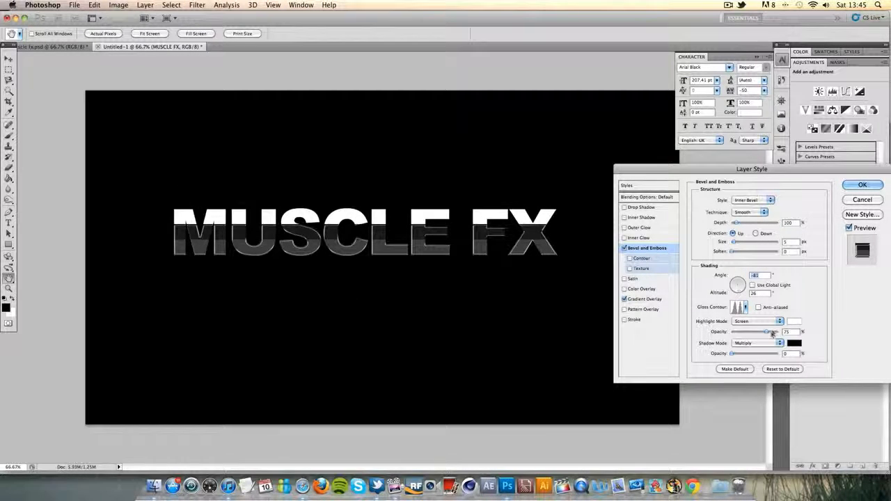
{"action": "mouse_move", "coordinate": [768, 333]}
{"action": "left_mouse_down"}
{"action": "mouse_move", "coordinate": [784, 332]}
{"action": "mouse_move", "coordinate": [728, 334]}
{"action": "mouse_move", "coordinate": [761, 335]}
{"action": "left_mouse_up"}
{"action": "left_click", "coordinate": [862, 185]}
{"action": "left_click", "coordinate": [878, 276]}
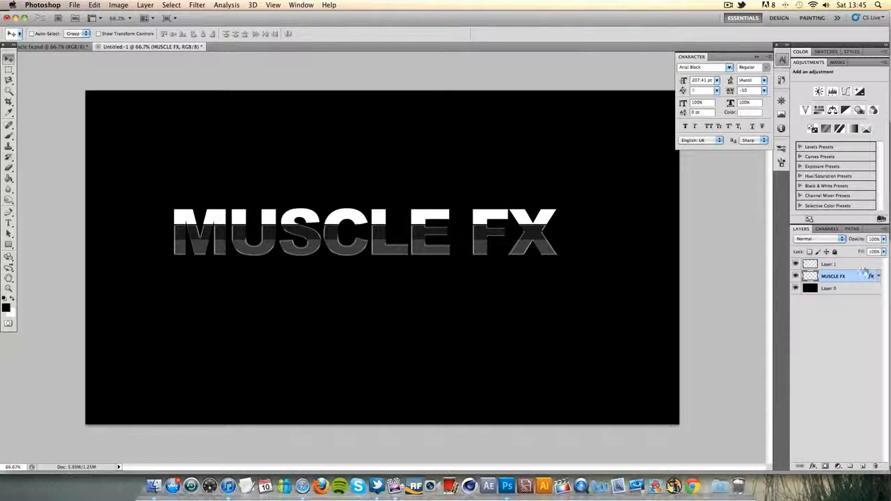
Add an Outer Glow to Layer 1 with Normal blend mode and white (#ffffff) as the glow colour
{"action": "left_click", "coordinate": [863, 265]}
{"action": "double_click", "coordinate": [863, 264]}
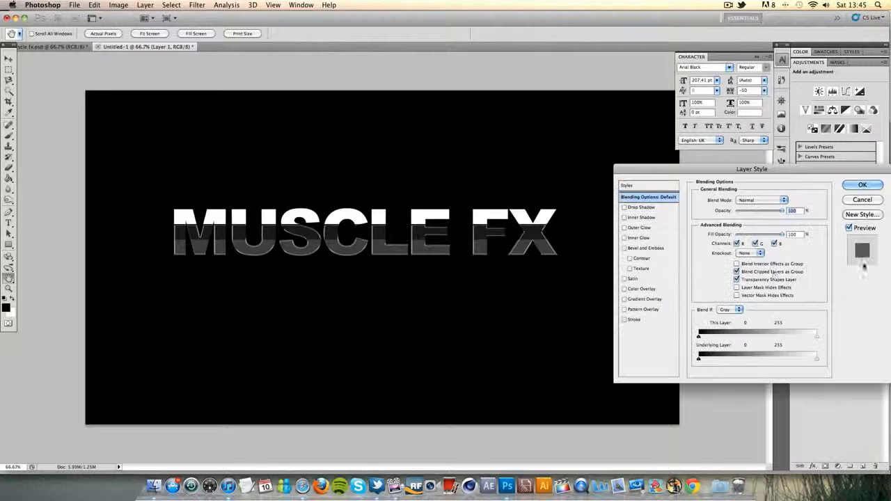
{"action": "left_click", "coordinate": [625, 228]}
{"action": "left_click", "coordinate": [641, 228]}
{"action": "left_click", "coordinate": [752, 200]}
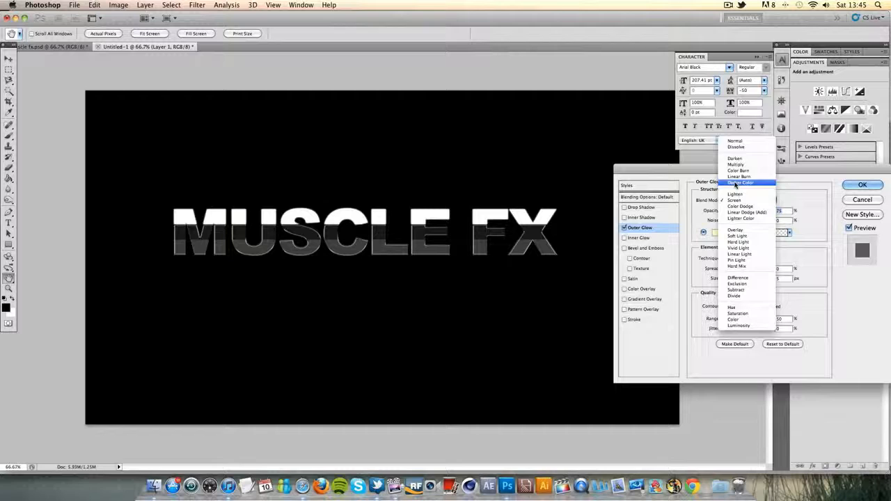
{"action": "left_click", "coordinate": [731, 139]}
{"action": "left_click", "coordinate": [716, 233]}
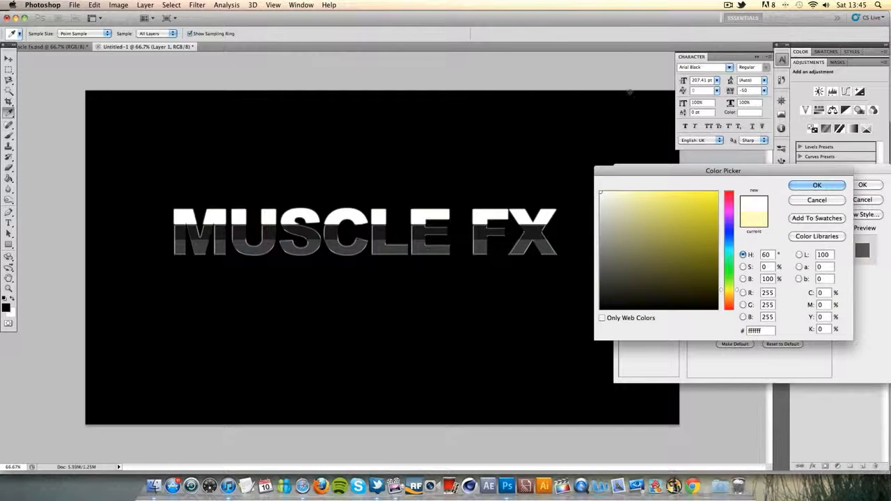
{"action": "left_click", "coordinate": [839, 185]}
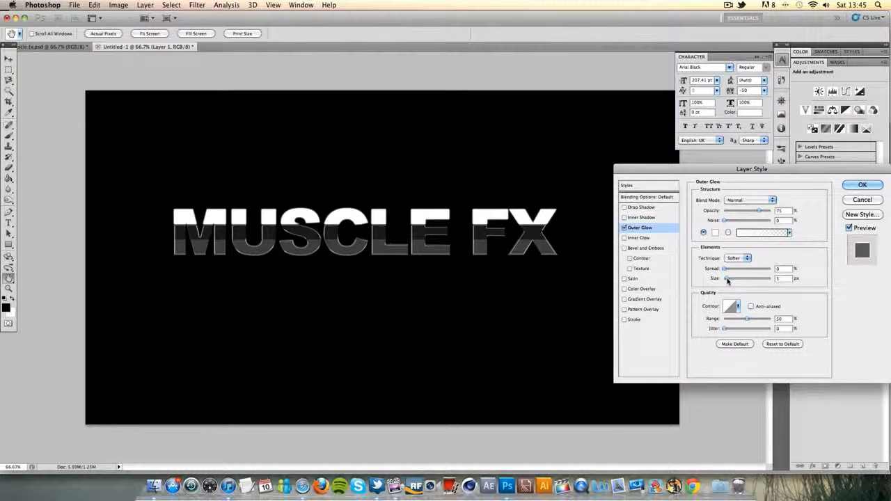
Set the outer glow's size to 43 px, apply the style, and collapse Layer 1's effects list
{"action": "left_click_drag", "start_coordinate": [728, 280], "coordinate": [734, 280]}
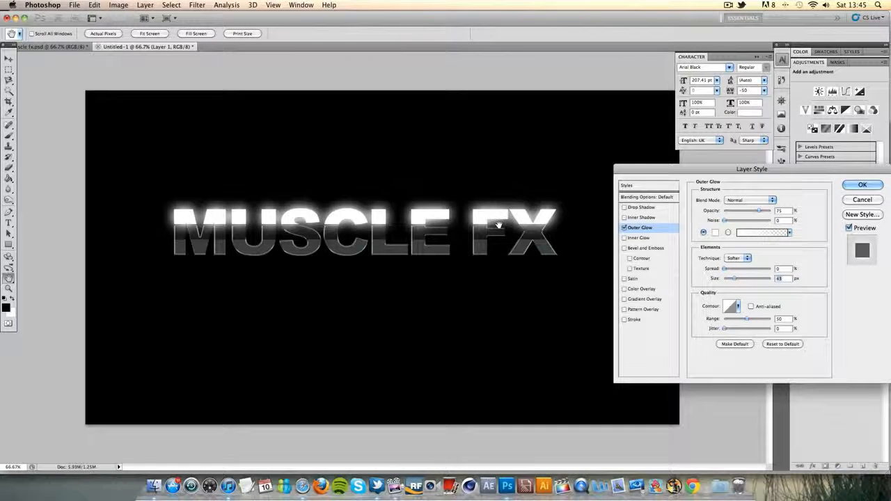
{"action": "left_click", "coordinate": [862, 185]}
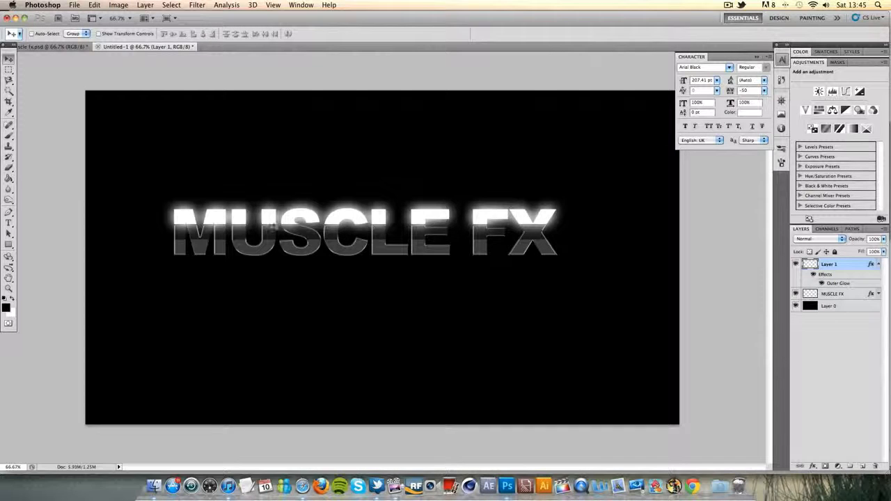
{"action": "left_click", "coordinate": [878, 266]}
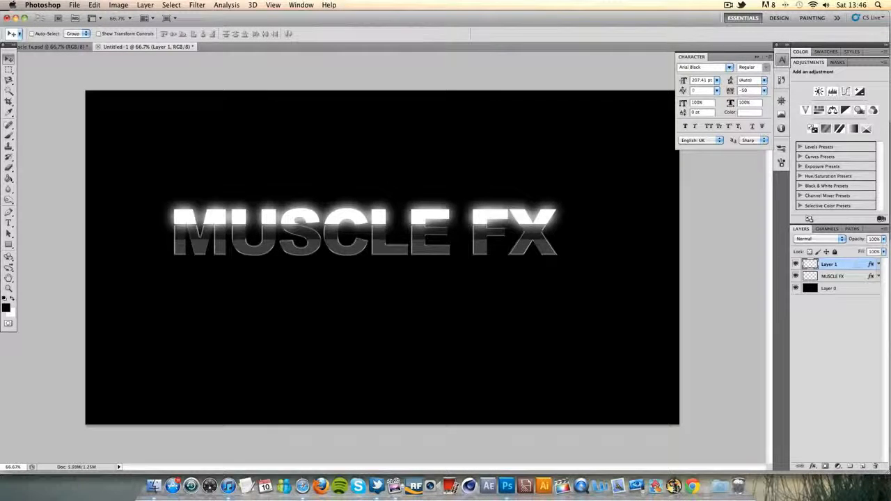
Add an Inner Shadow to the MUSCLE FX layer with Normal blend mode and white (#ffffff) as the shadow colour
{"action": "left_click", "coordinate": [856, 277]}
{"action": "double_click", "coordinate": [858, 277]}
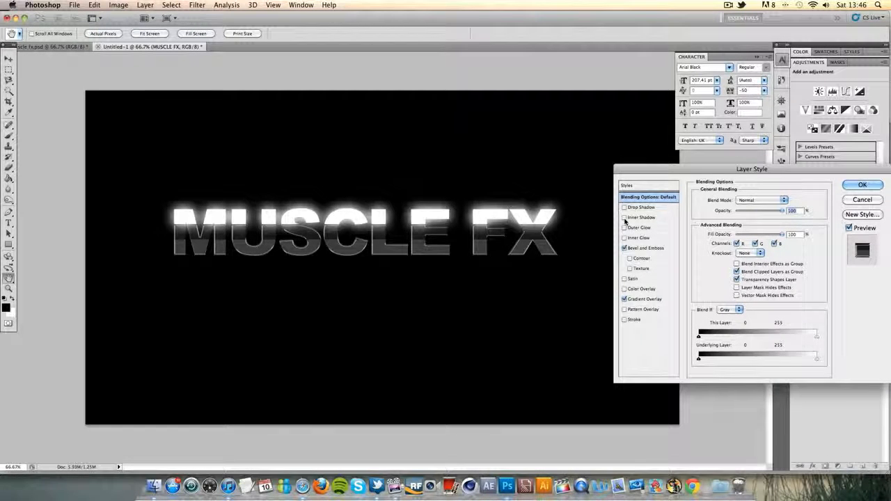
{"action": "left_click", "coordinate": [651, 218]}
{"action": "left_click", "coordinate": [750, 199]}
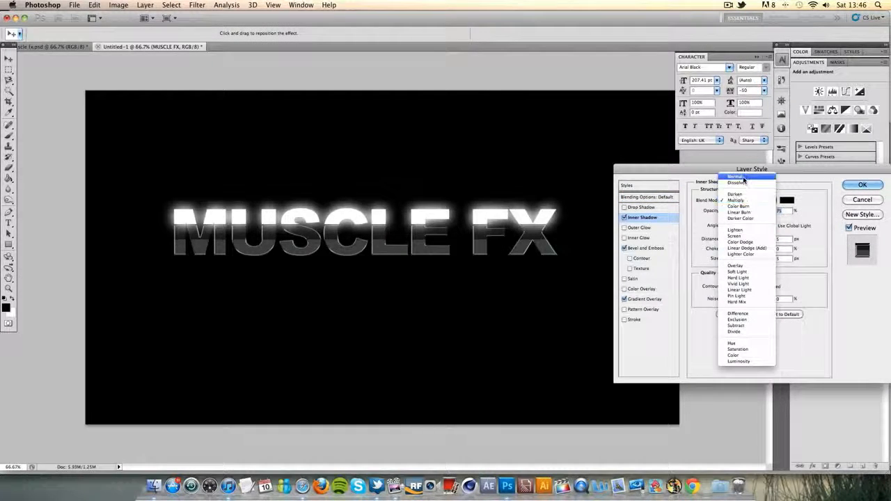
{"action": "left_click", "coordinate": [738, 200]}
{"action": "left_click", "coordinate": [786, 200]}
{"action": "left_click_drag", "start_coordinate": [644, 212], "coordinate": [473, 130]}
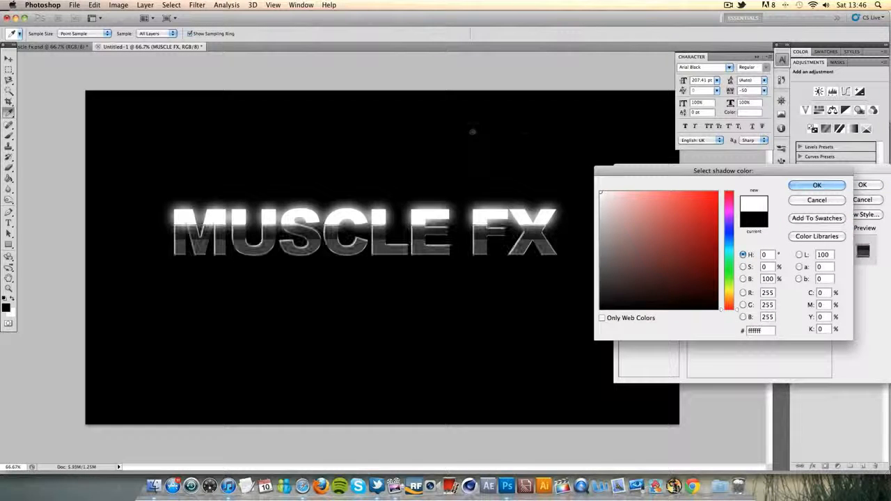
{"action": "left_click", "coordinate": [827, 186]}
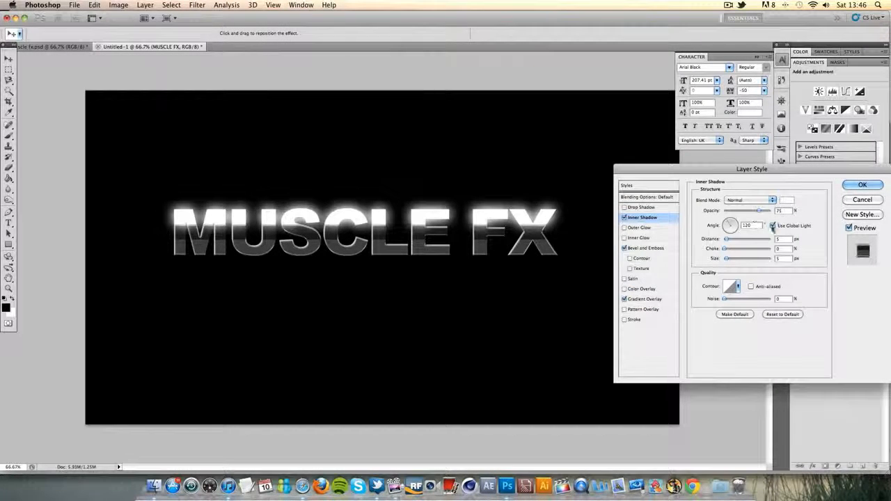
Turn off global light for the inner shadow and set its angle to -90°
{"action": "double_click", "coordinate": [748, 225]}
{"action": "type", "text": "90"}
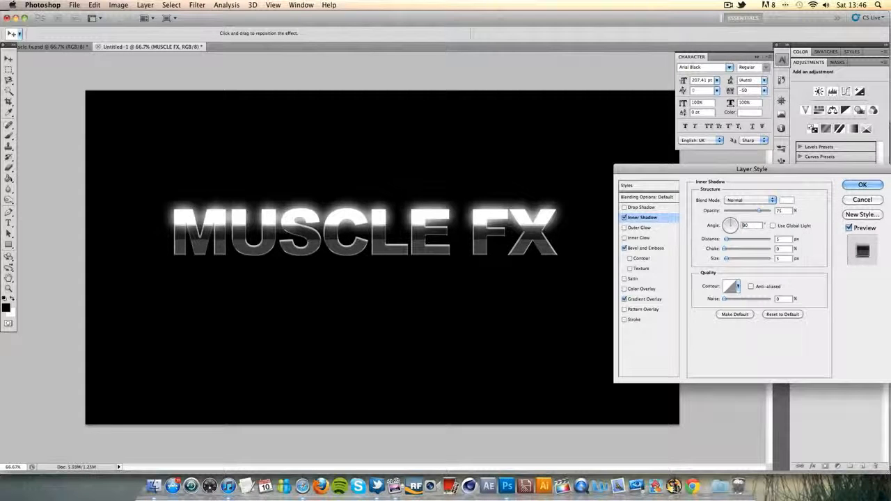
{"action": "type", "text": "-"}
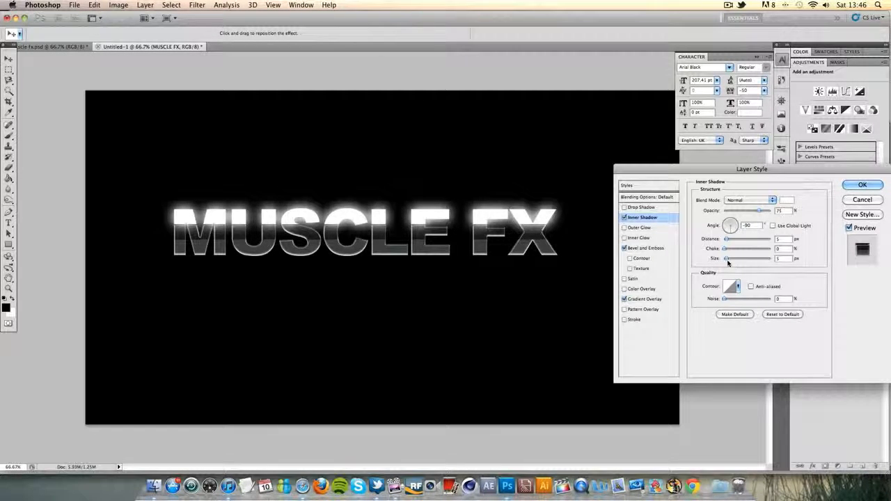
Set the inner shadow's distance to 10 px, choke to 0%, size to 3 px and opacity to 40%, and apply the style
{"action": "mouse_move", "coordinate": [727, 259]}
{"action": "left_mouse_down"}
{"action": "mouse_move", "coordinate": [717, 262]}
{"action": "mouse_move", "coordinate": [728, 242]}
{"action": "left_mouse_up"}
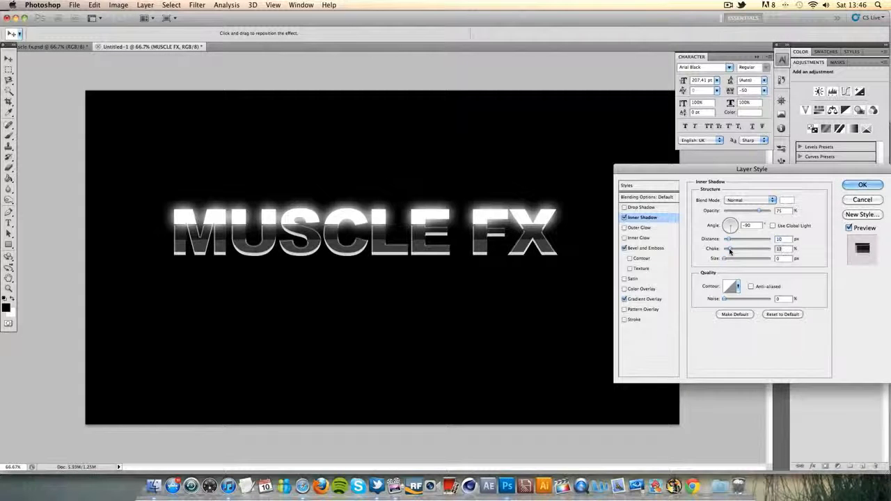
{"action": "left_click_drag", "start_coordinate": [728, 251], "coordinate": [727, 261]}
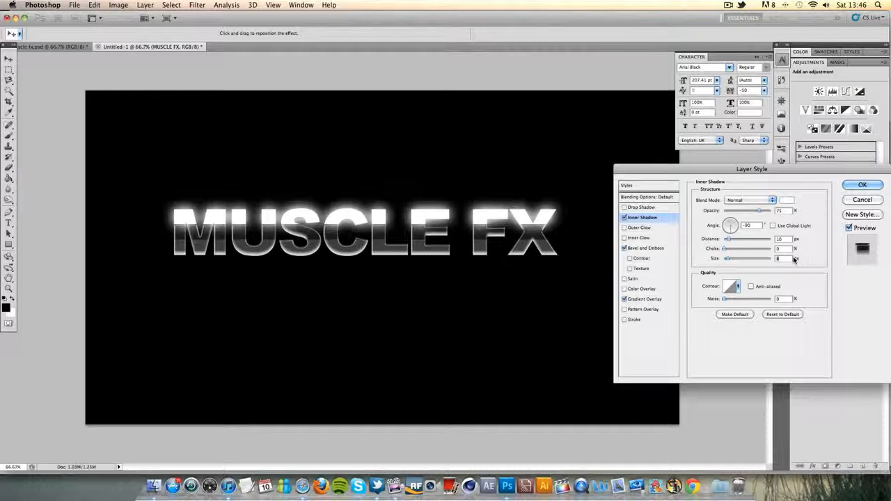
{"action": "type", "text": "2"}
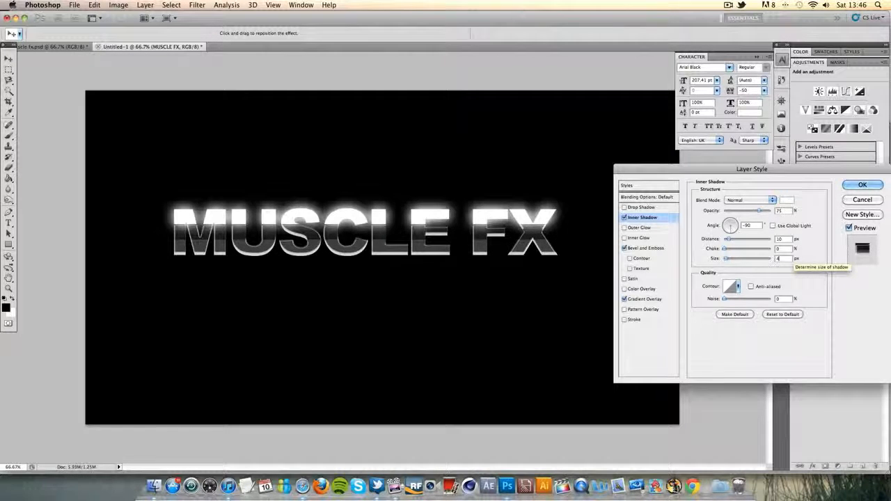
{"action": "key", "text": "Down"}
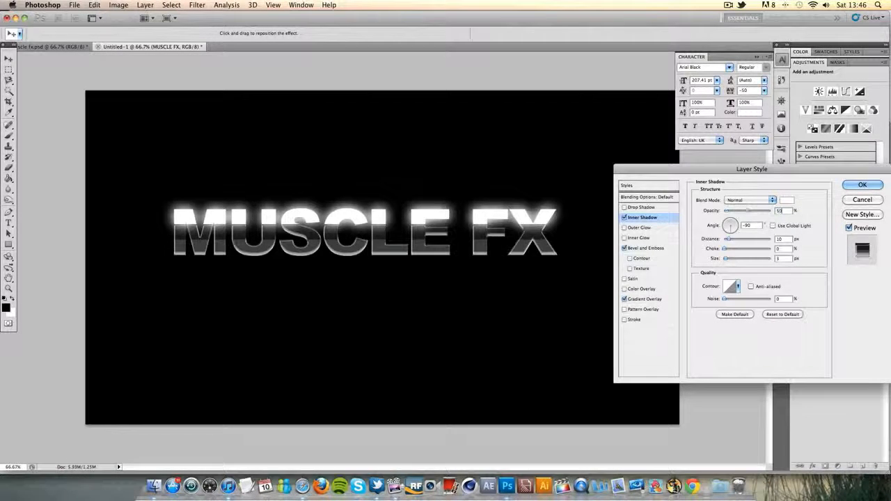
{"action": "left_click_drag", "start_coordinate": [758, 210], "coordinate": [742, 210]}
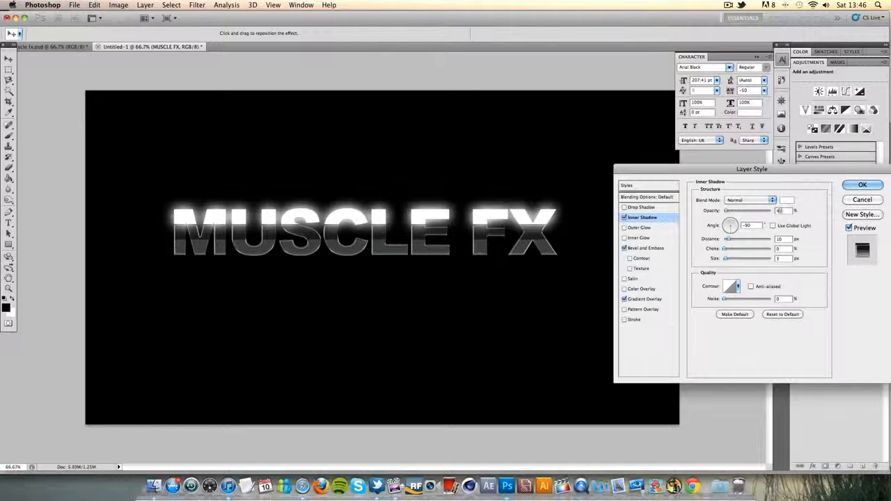
{"action": "left_click", "coordinate": [850, 187]}
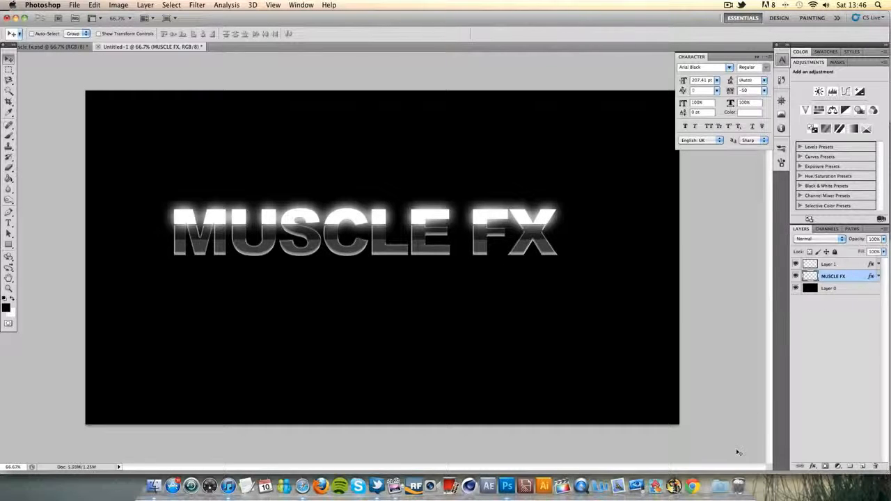
Add a Gradient Overlay to the background Layer 0, with Radial style and the gradient reversed
{"action": "double_click", "coordinate": [862, 289]}
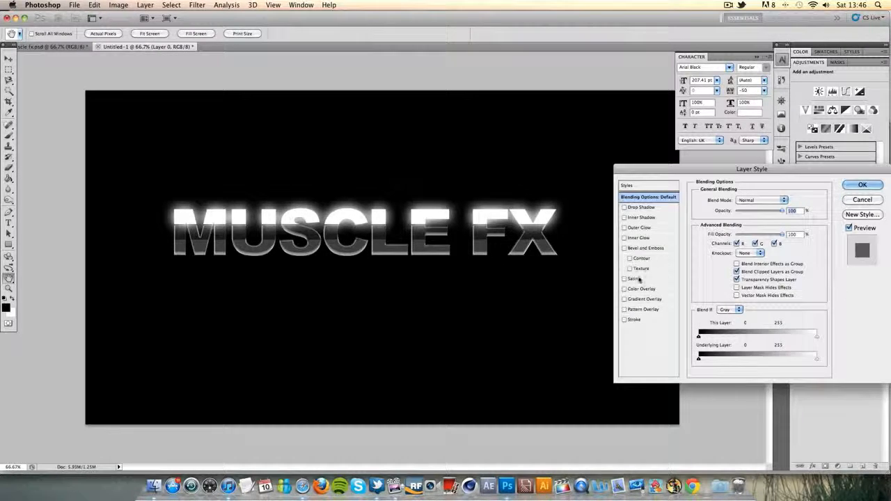
{"action": "left_click", "coordinate": [625, 299]}
{"action": "left_click", "coordinate": [646, 299]}
{"action": "left_click", "coordinate": [738, 233]}
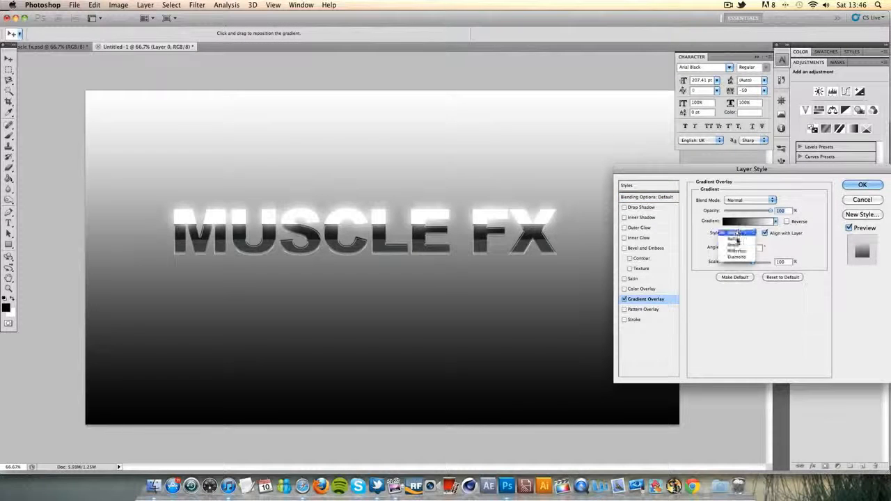
{"action": "left_click", "coordinate": [736, 240]}
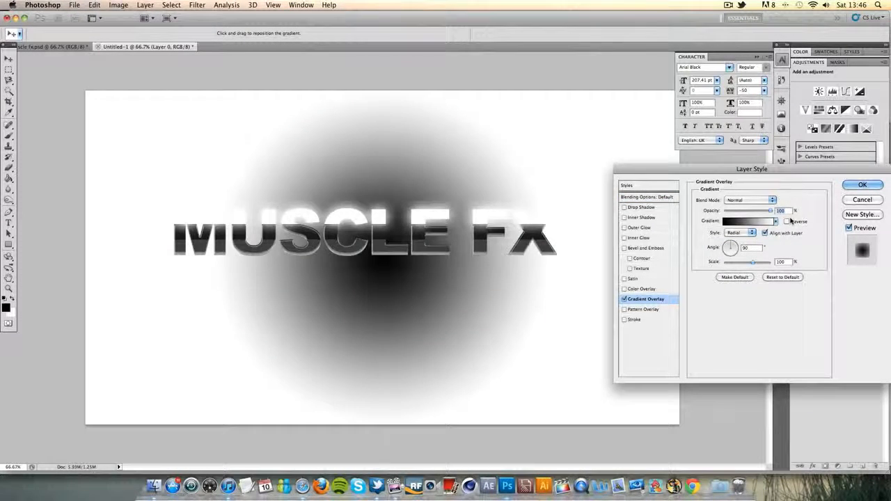
{"action": "left_click", "coordinate": [788, 221]}
Change the white stop of the background gradient to dark grey and accept the gradient
{"action": "left_click", "coordinate": [742, 221]}
{"action": "left_click", "coordinate": [750, 339]}
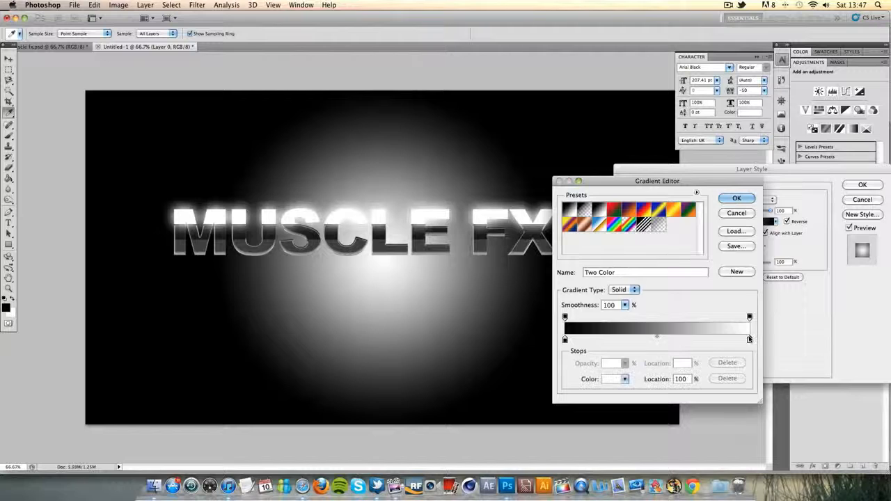
{"action": "double_click", "coordinate": [750, 339]}
{"action": "left_click_drag", "start_coordinate": [623, 283], "coordinate": [592, 291]}
{"action": "left_click", "coordinate": [817, 185]}
{"action": "left_click", "coordinate": [738, 197]}
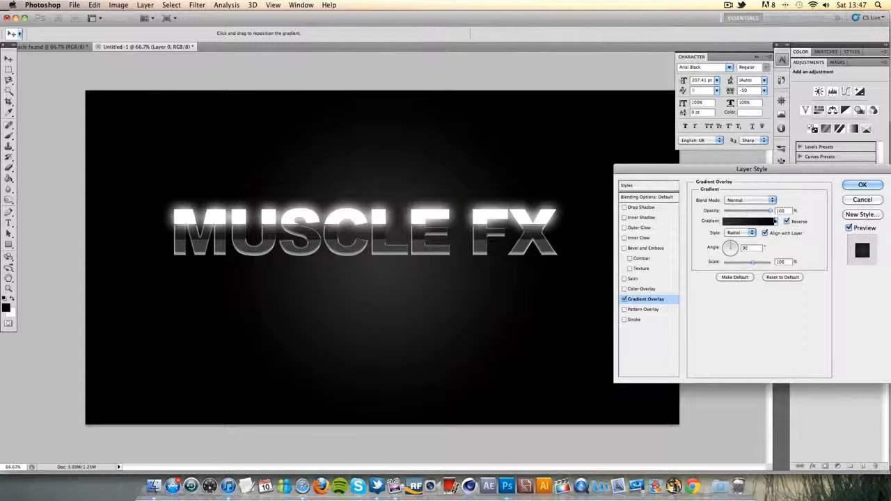
Set the background gradient's scale to 150% and angle to 0°, apply the style, and collapse Layer 0's effects list
{"action": "left_click_drag", "start_coordinate": [752, 263], "coordinate": [821, 265]}
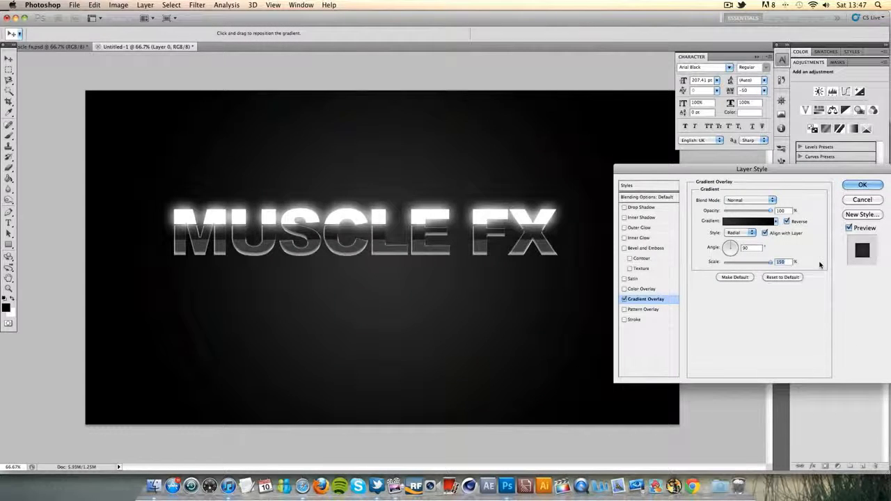
{"action": "double_click", "coordinate": [755, 247]}
{"action": "type", "text": "0"}
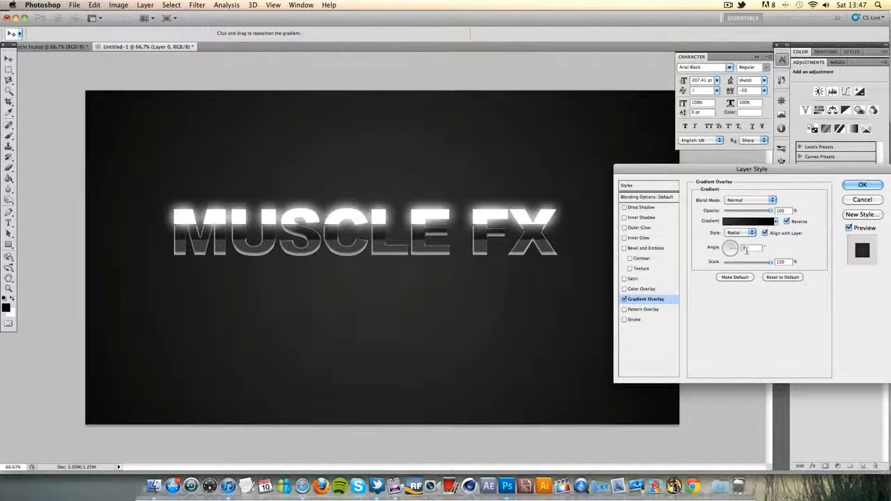
{"action": "left_click", "coordinate": [863, 186]}
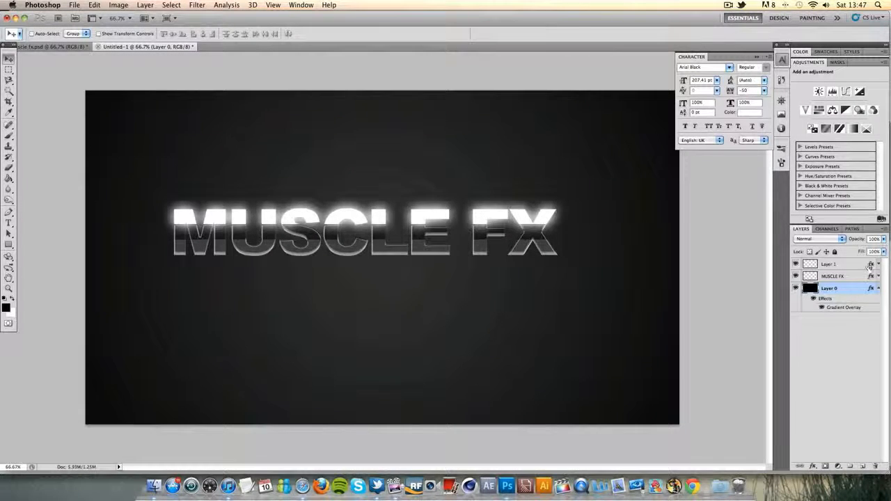
{"action": "left_click", "coordinate": [878, 289]}
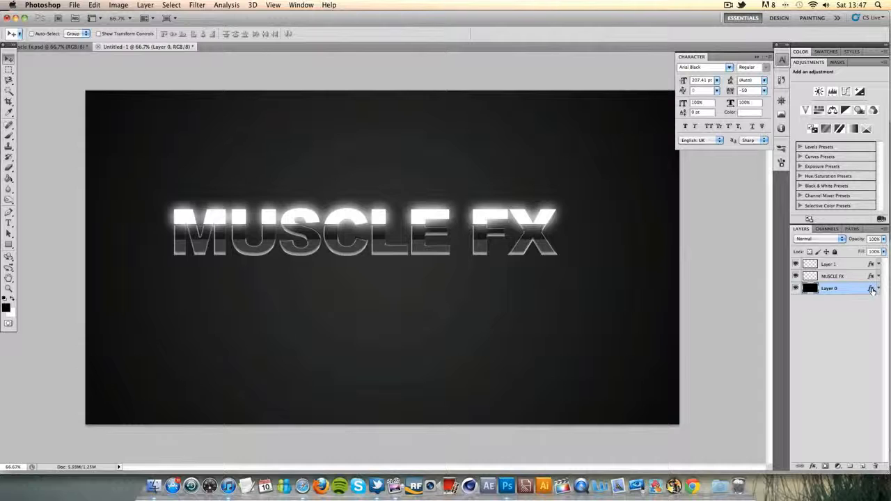
Check the reference logo document, then add a Drop Shadow of about 49 px size to the MUSCLE FX layer
{"action": "left_click", "coordinate": [45, 47]}
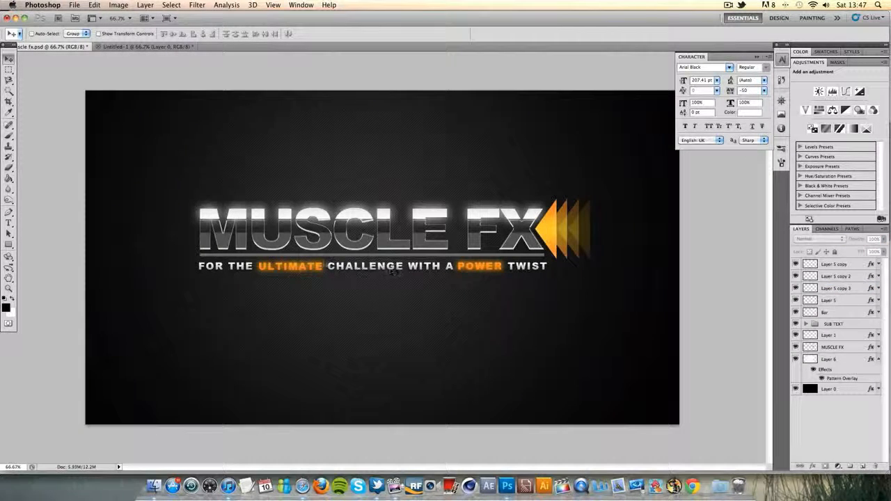
{"action": "left_click", "coordinate": [138, 46]}
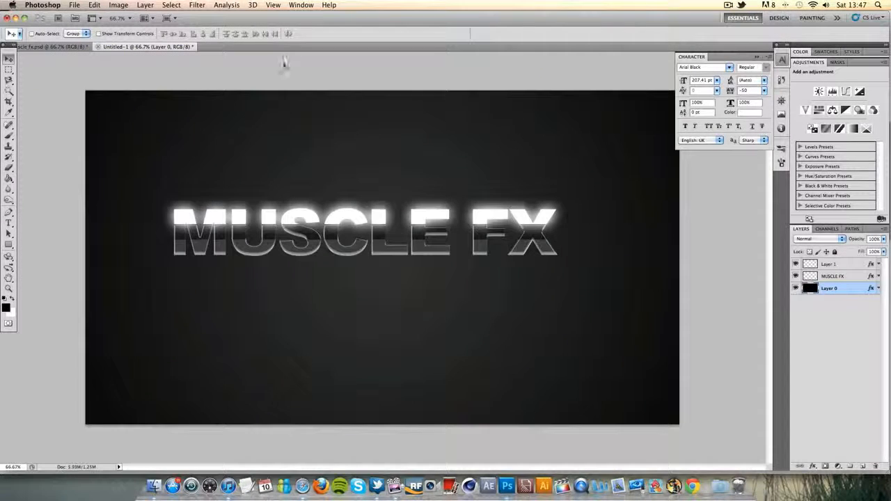
{"action": "double_click", "coordinate": [852, 276]}
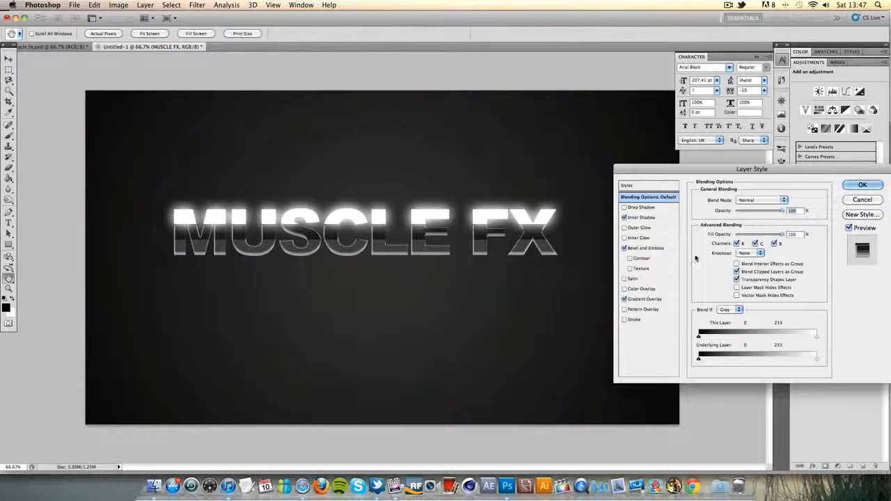
{"action": "left_click", "coordinate": [667, 208]}
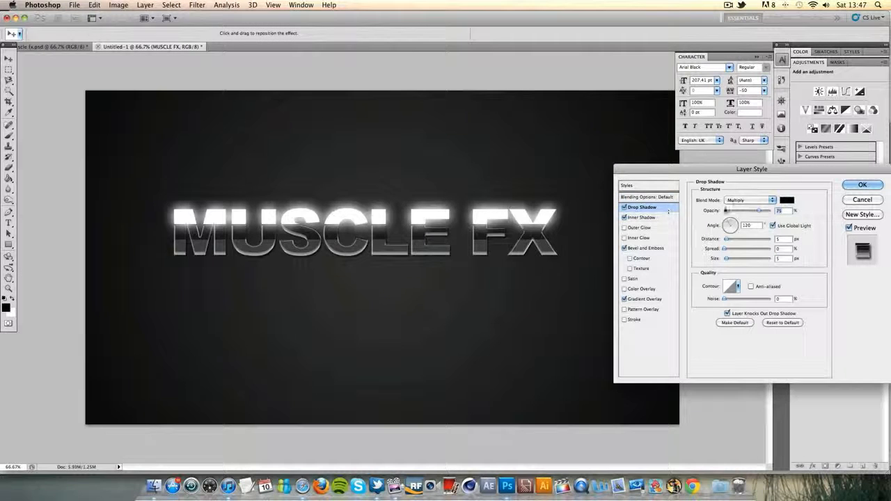
{"action": "left_click_drag", "start_coordinate": [727, 261], "coordinate": [736, 261]}
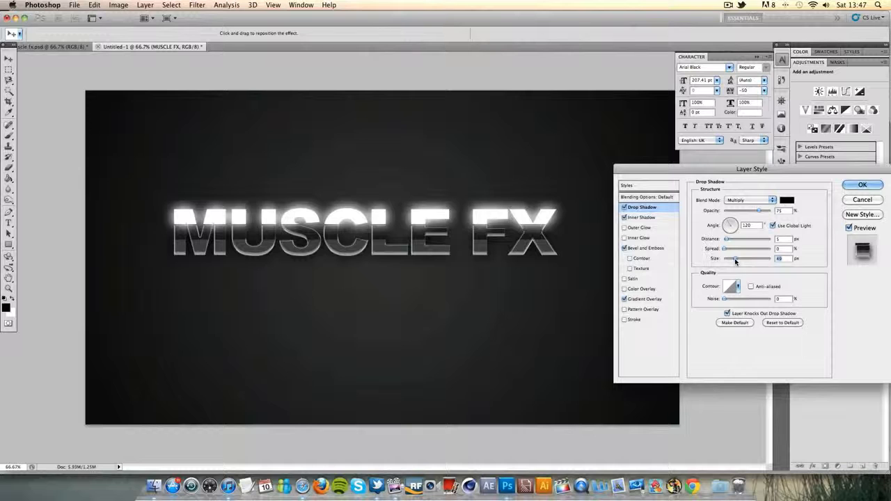
{"action": "left_click", "coordinate": [857, 186]}
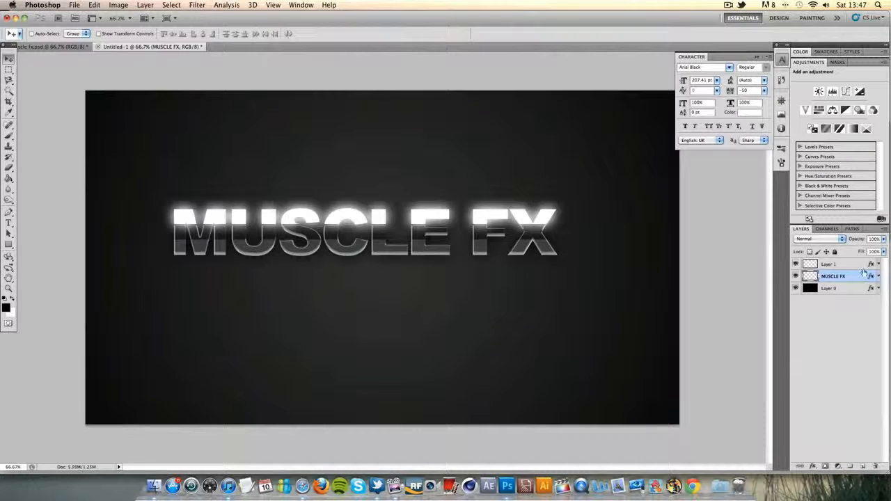
On a new layer, add the text "FOR THE ULTIMATE CHALLENGE WITH A PWER TWIST" below the title, checking the reference logo for the wording
{"action": "left_click", "coordinate": [862, 467]}
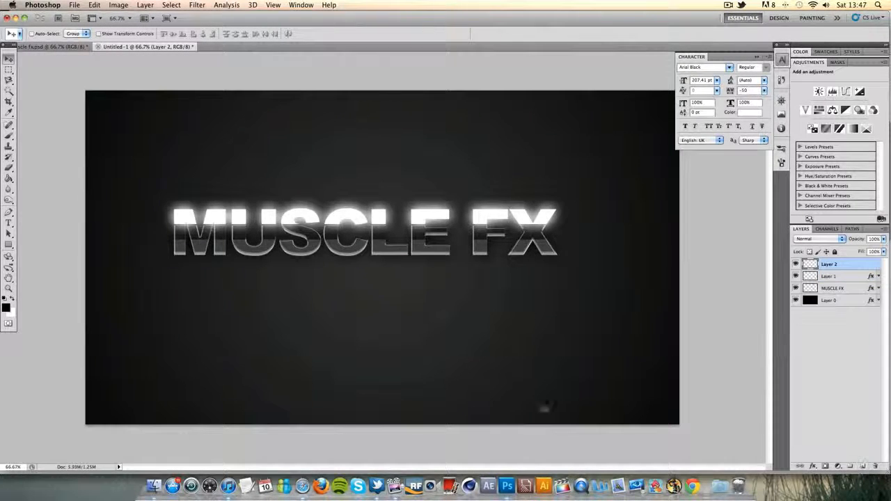
{"action": "left_click", "coordinate": [9, 222]}
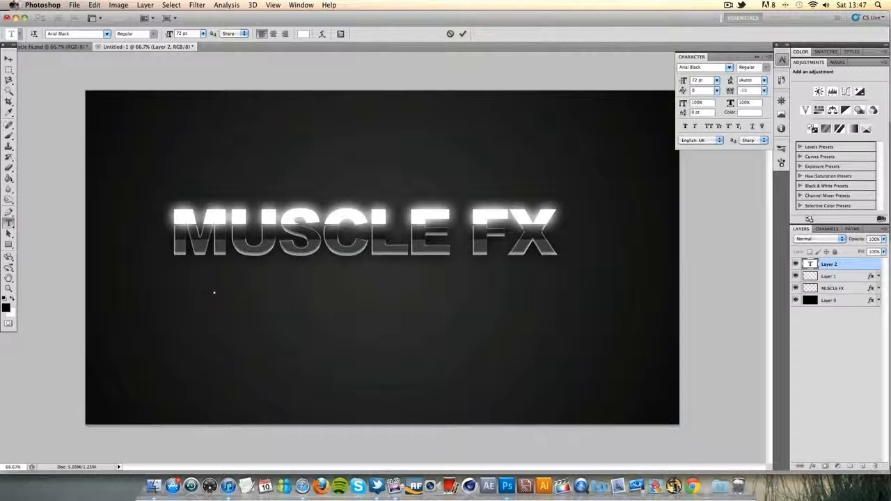
{"action": "left_click", "coordinate": [32, 48]}
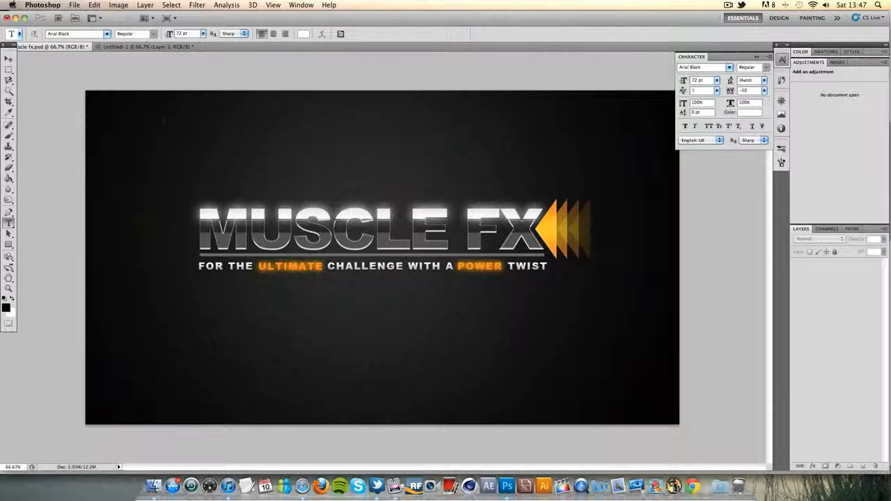
{"action": "left_click", "coordinate": [143, 46]}
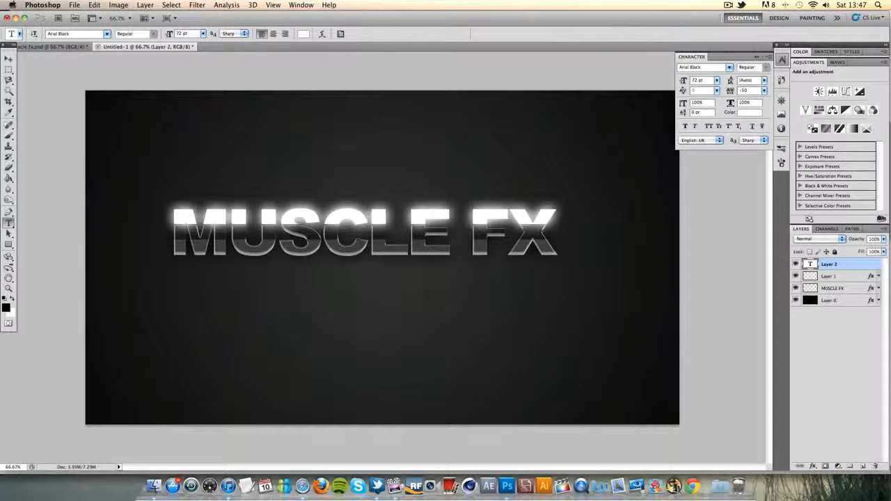
{"action": "left_click", "coordinate": [305, 304]}
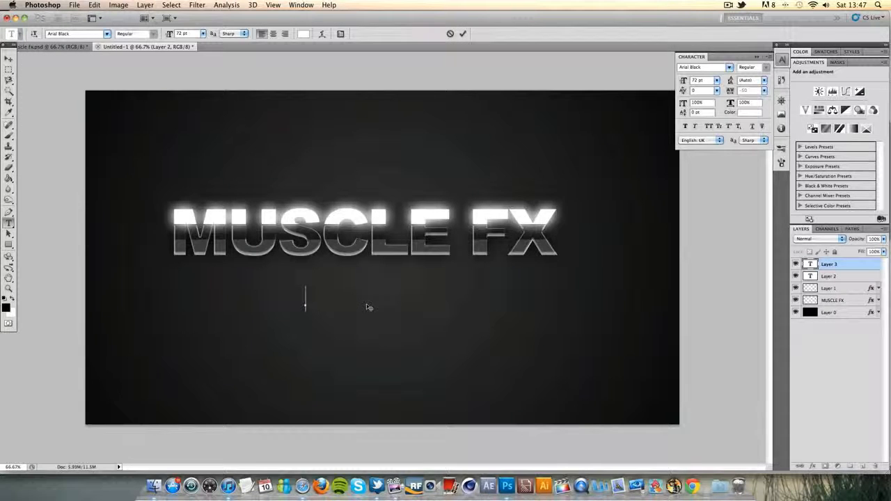
{"action": "type", "text": "FOR THE UL"}
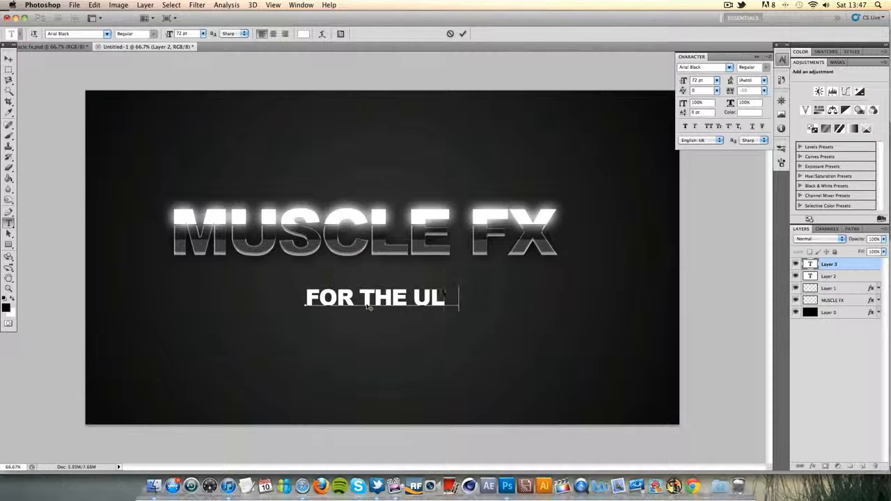
{"action": "type", "text": "TIMATE CHALLENGE"}
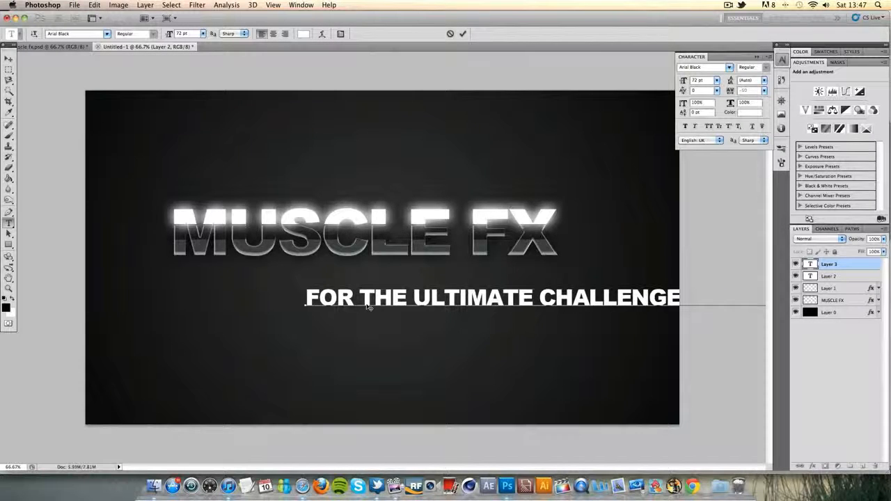
Set the tagline's font size to 24 pt and move it directly beneath the title, starting at the title's left edge
{"action": "triple_click", "coordinate": [374, 298]}
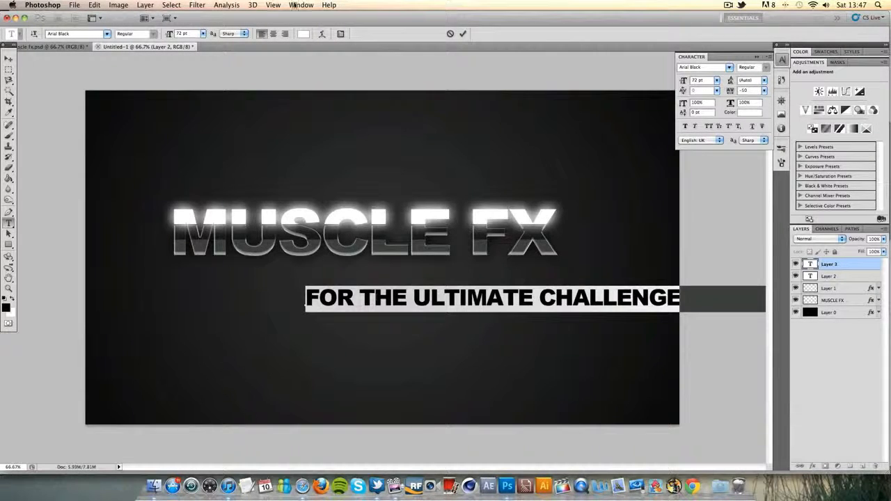
{"action": "left_click", "coordinate": [202, 35]}
{"action": "left_click", "coordinate": [195, 129]}
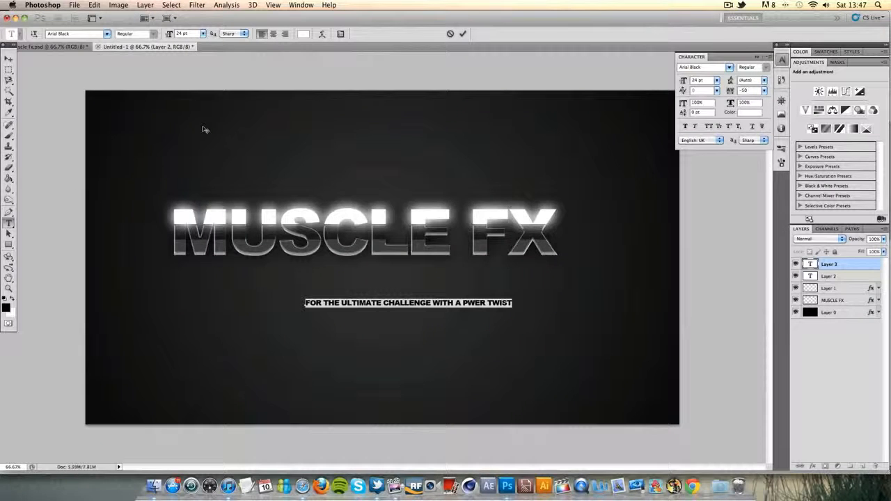
{"action": "left_click", "coordinate": [9, 59]}
{"action": "left_click_drag", "start_coordinate": [317, 307], "coordinate": [183, 268]}
Set the whole tagline's font size to 40 pt and its tracking to 50
{"action": "left_click", "coordinate": [8, 231]}
{"action": "left_click", "coordinate": [8, 224]}
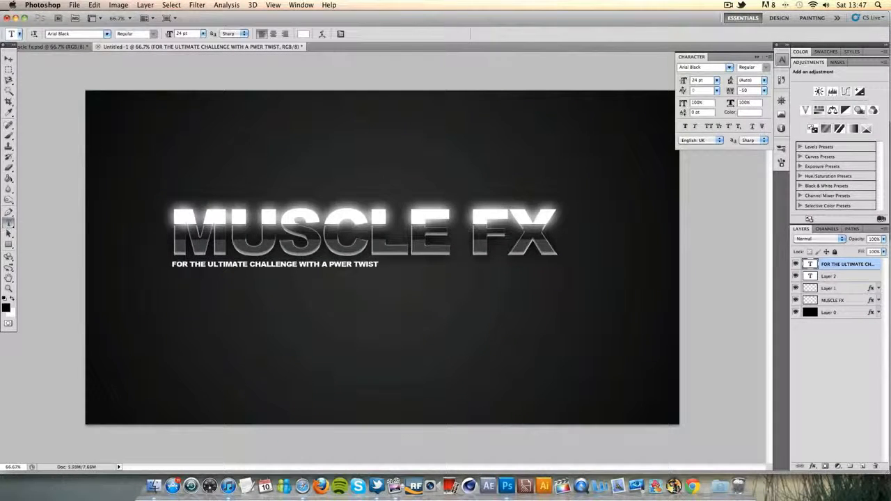
{"action": "left_click", "coordinate": [174, 264]}
{"action": "key", "text": "super+a"}
{"action": "left_click", "coordinate": [203, 33]}
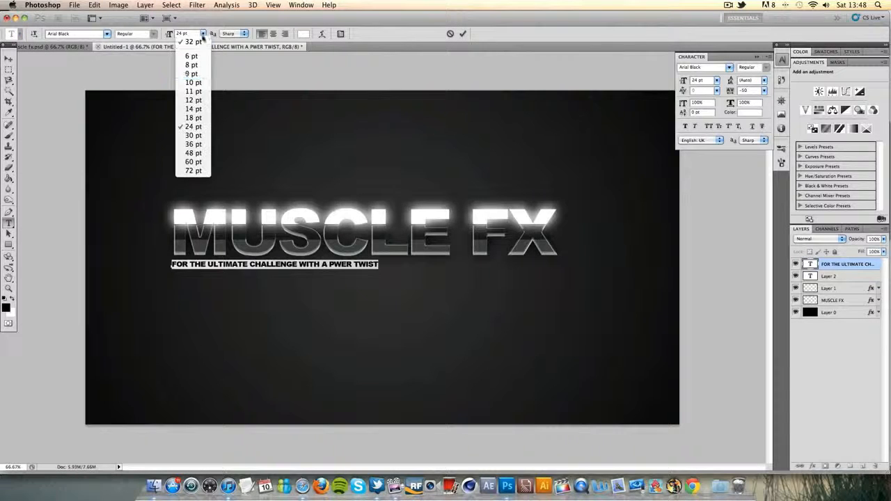
{"action": "left_click", "coordinate": [195, 132]}
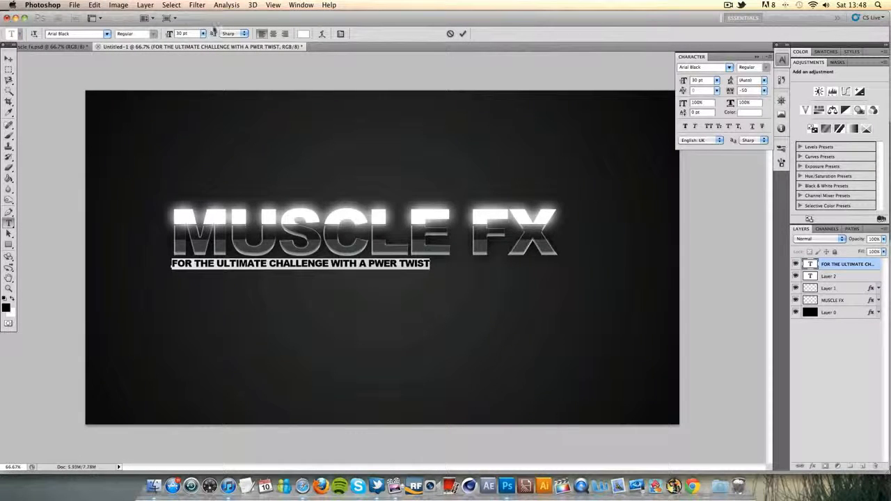
{"action": "left_click", "coordinate": [202, 34]}
{"action": "left_click", "coordinate": [190, 153]}
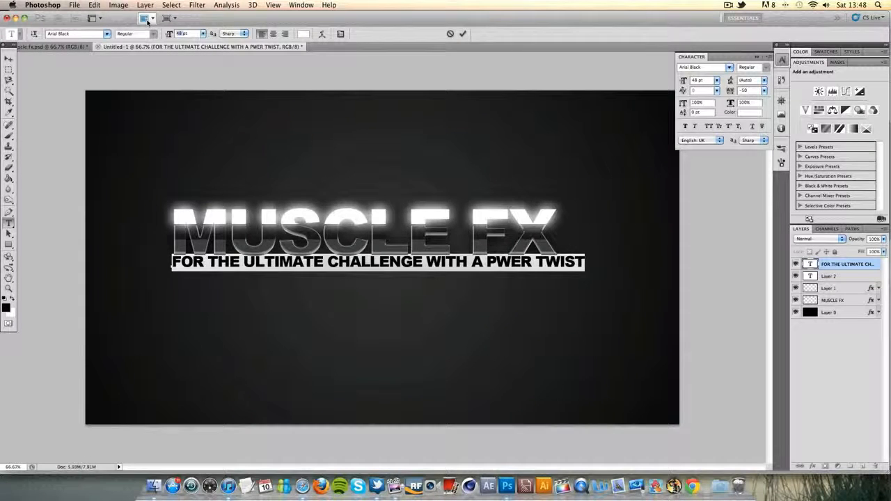
{"action": "type", "text": "40"}
{"action": "key", "text": "Return"}
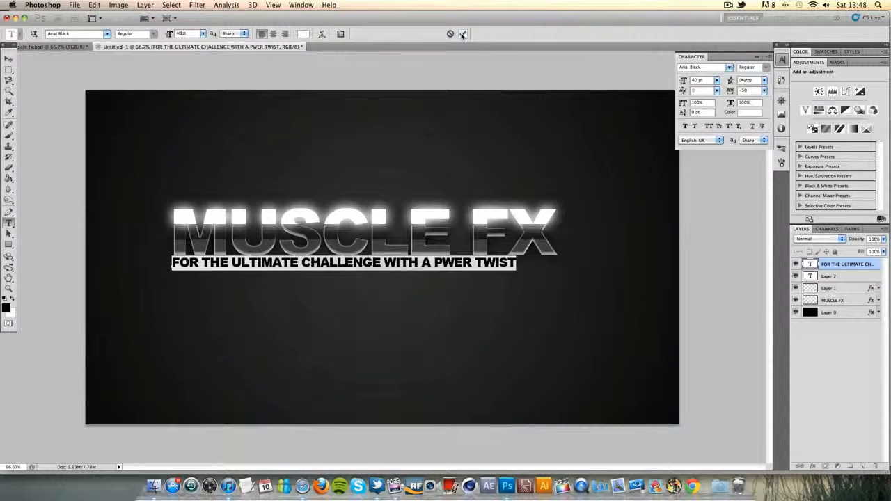
{"action": "left_click", "coordinate": [765, 91]}
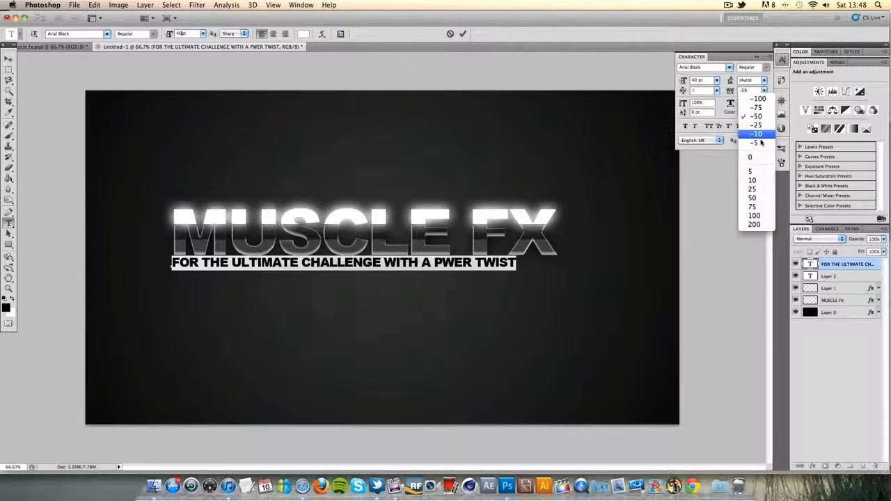
{"action": "left_click", "coordinate": [757, 198]}
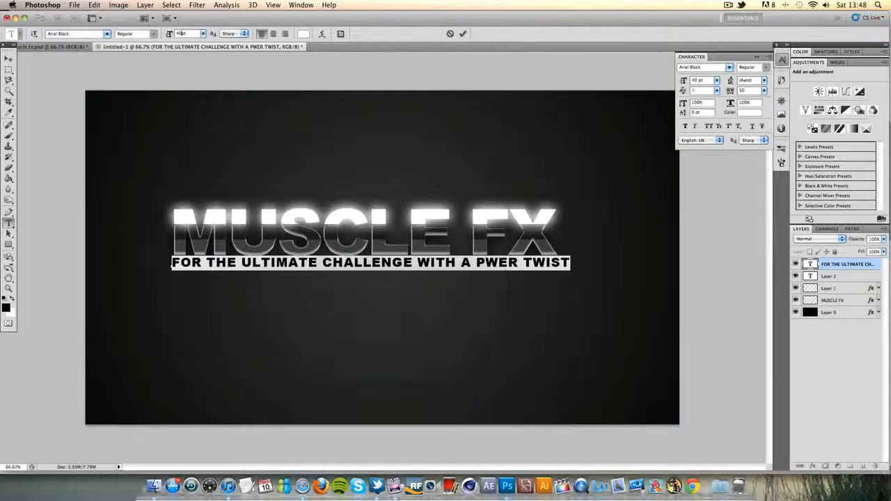
Correct "PWER" to "POWER" in the tagline and set the tracking of the whole line to 100
{"action": "left_click", "coordinate": [486, 264]}
{"action": "type", "text": "O"}
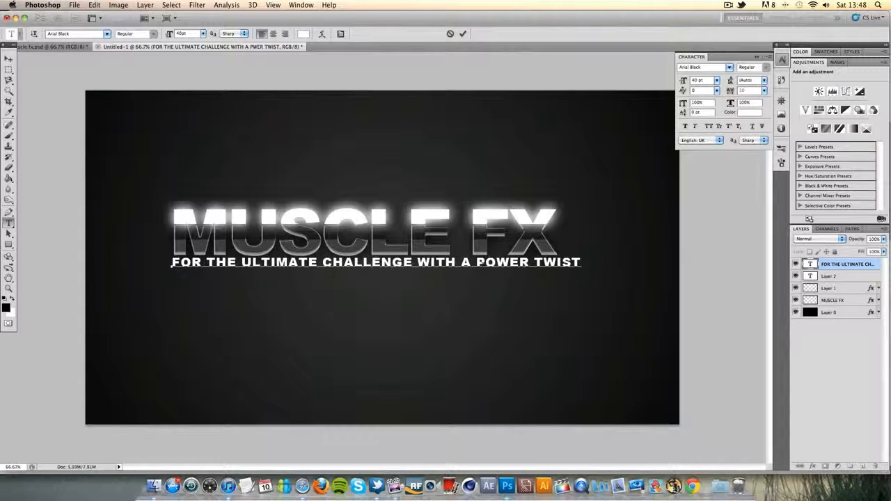
{"action": "triple_click", "coordinate": [487, 263]}
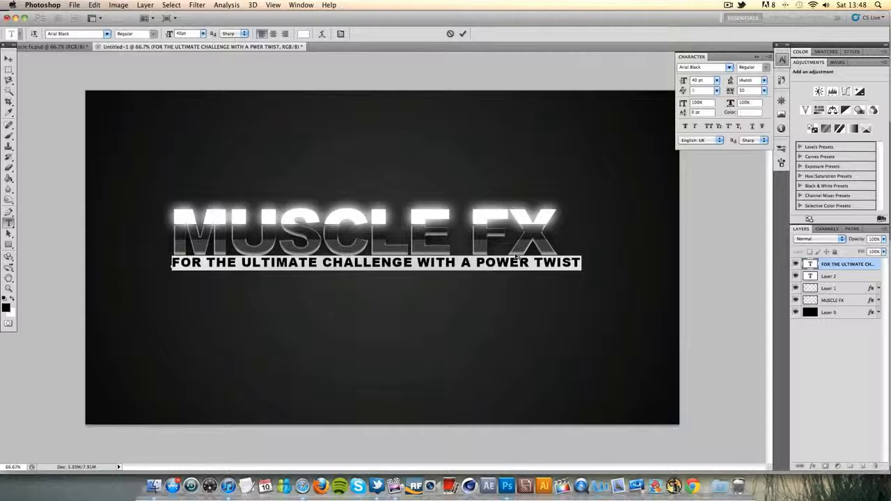
{"action": "left_click", "coordinate": [764, 91]}
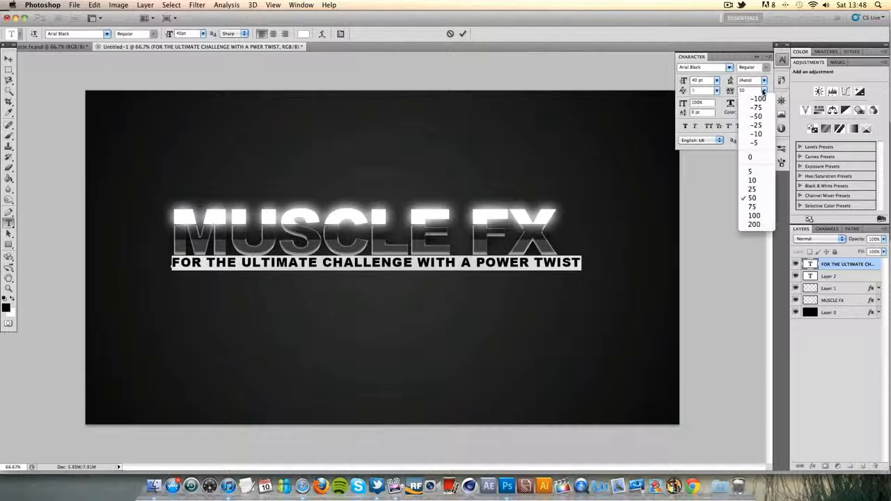
{"action": "left_click", "coordinate": [754, 215]}
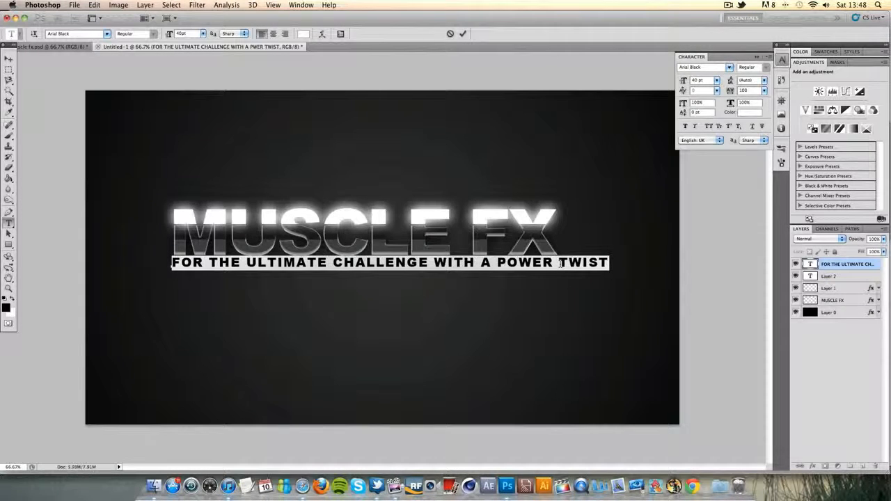
Set the tagline's font size to 35 pt and commit the text edit
{"action": "left_click", "coordinate": [203, 34]}
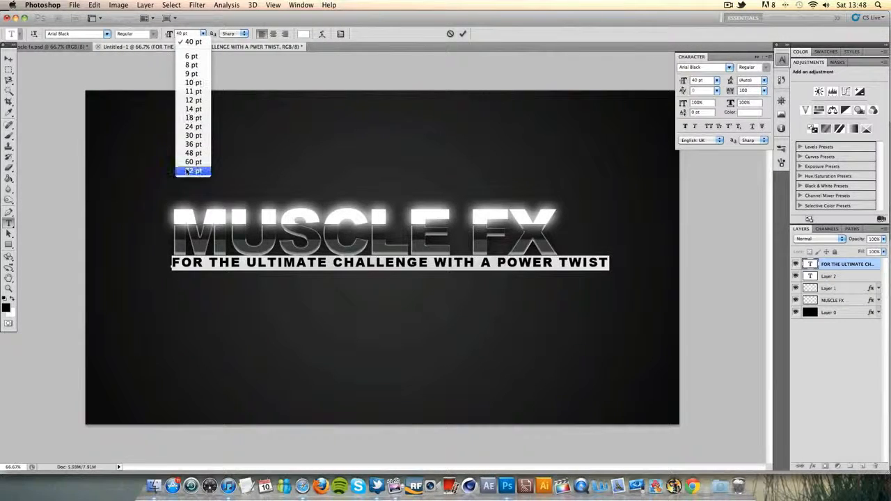
{"action": "left_click", "coordinate": [191, 145]}
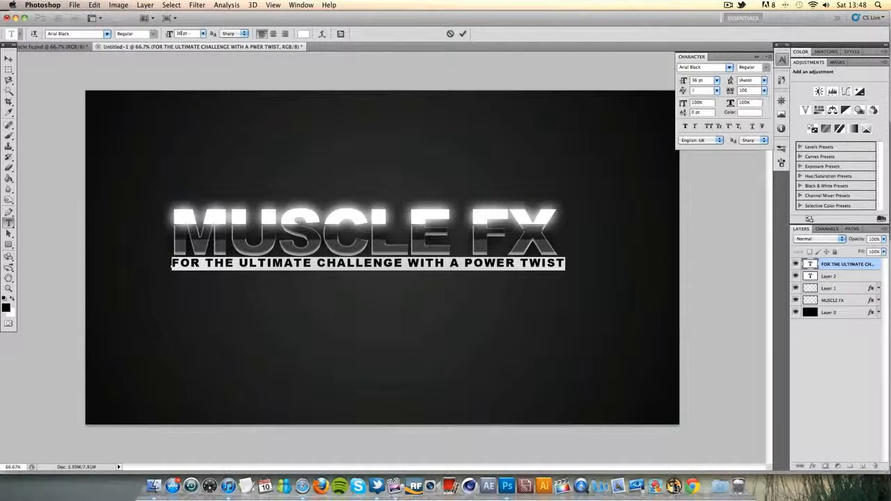
{"action": "key", "text": "Down"}
{"action": "key", "text": "Down"}
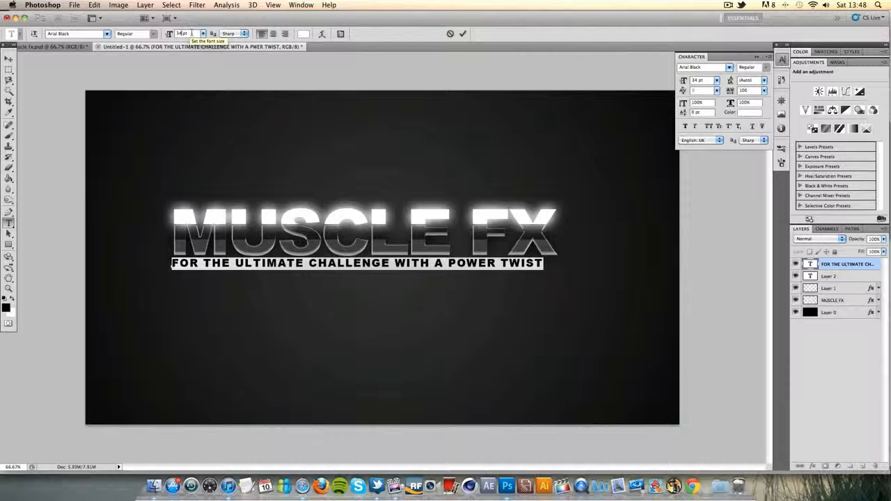
{"action": "key", "text": "Up"}
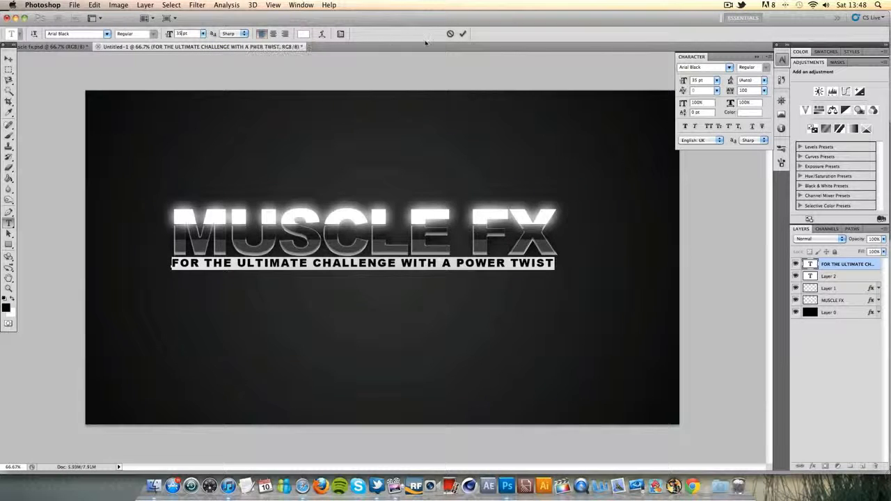
{"action": "left_click", "coordinate": [462, 33]}
Nudge the tagline slightly right to line up with the title's edges, and down to leave a gap below the title
{"action": "left_click", "coordinate": [7, 60]}
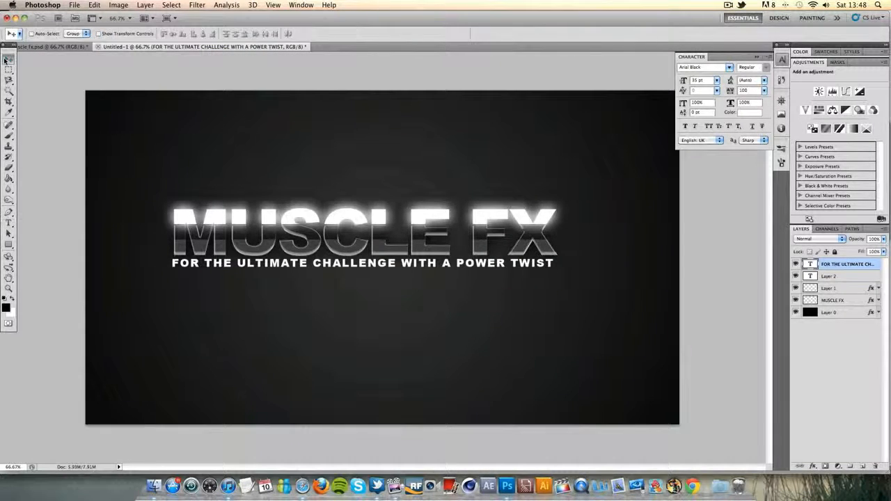
{"action": "key", "text": "Right"}
{"action": "key", "text": "Right"}
{"action": "key", "text": "Right"}
{"action": "key", "text": "Right"}
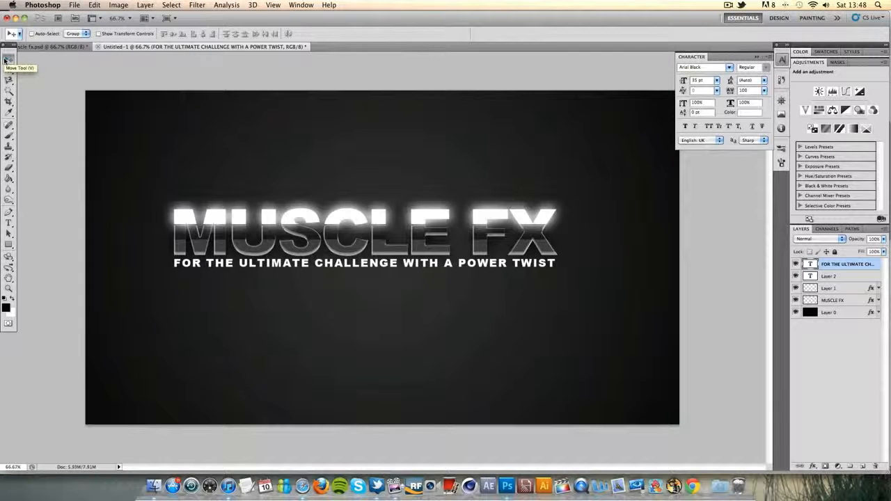
{"action": "key", "text": "Right"}
{"action": "key", "text": "Right"}
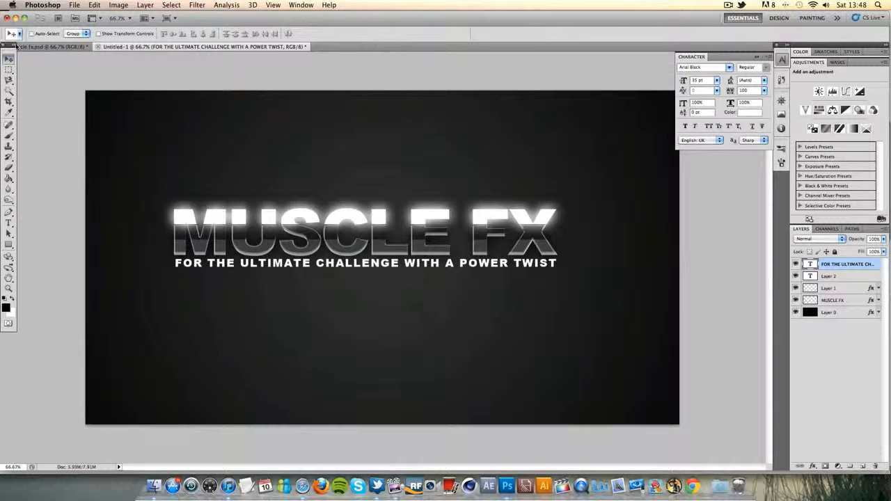
{"action": "key", "text": "Down"}
{"action": "key", "text": "Down"}
{"action": "key", "text": "Down"}
{"action": "key", "text": "Down"}
{"action": "key", "text": "Down"}
{"action": "key", "text": "Down"}
{"action": "key", "text": "Down"}
{"action": "key", "text": "Down"}
{"action": "key", "text": "Down"}
{"action": "key", "text": "Down"}
{"action": "key", "text": "Down"}
{"action": "key", "text": "Down"}
{"action": "key", "text": "Down"}
{"action": "key", "text": "Down"}
{"action": "key", "text": "Down"}
{"action": "key", "text": "Down"}
{"action": "key", "text": "Down"}
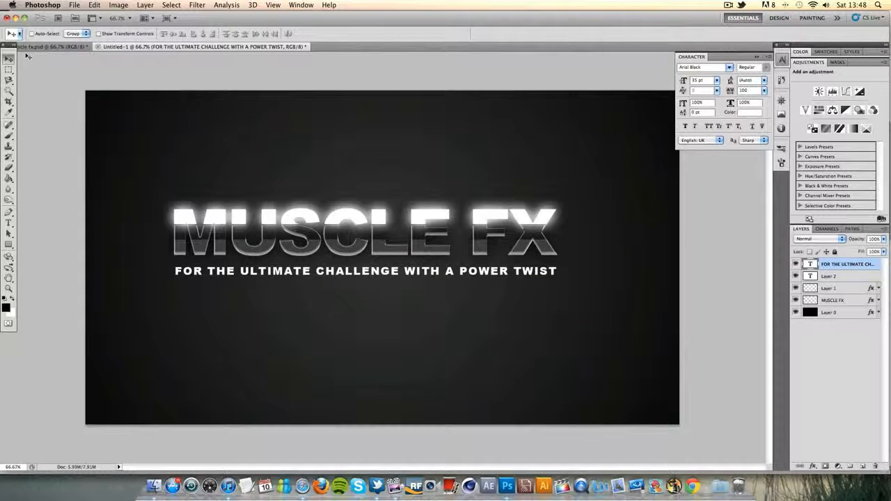
Rasterize the tagline's text layer and cut the word "ULTIMATE" out of it with a rectangular selection
{"action": "right_click", "coordinate": [880, 265]}
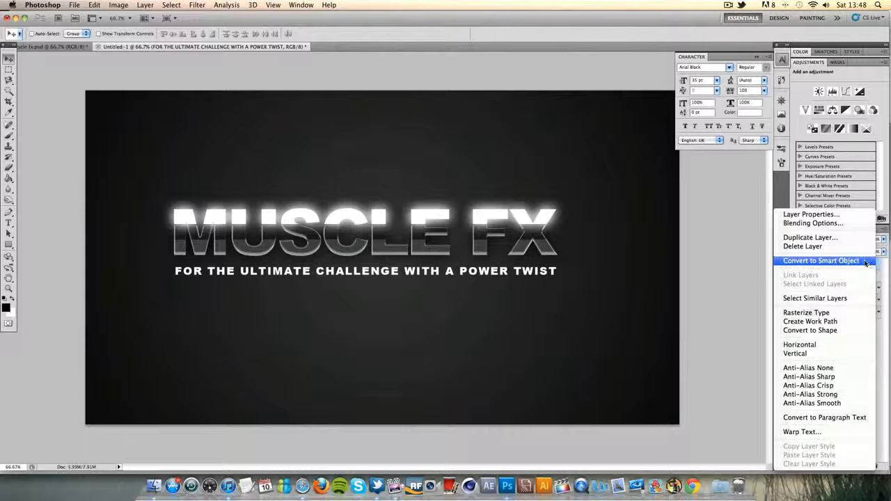
{"action": "left_click", "coordinate": [808, 314]}
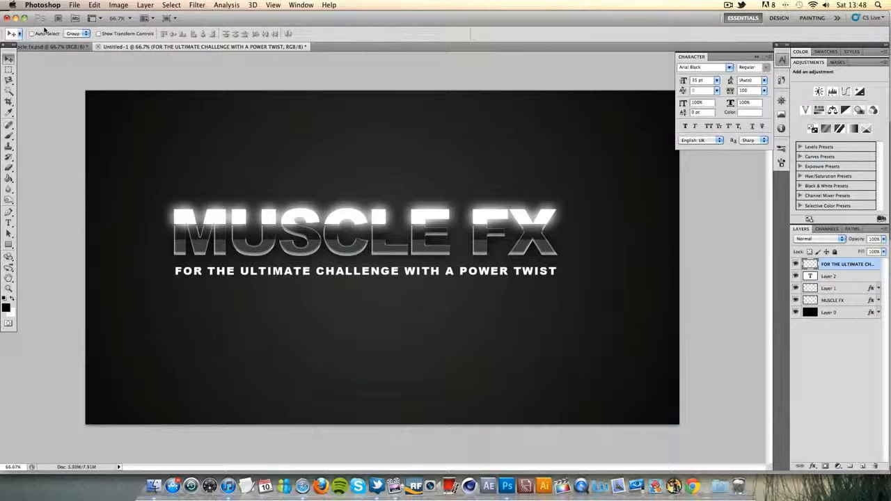
{"action": "left_click", "coordinate": [8, 71]}
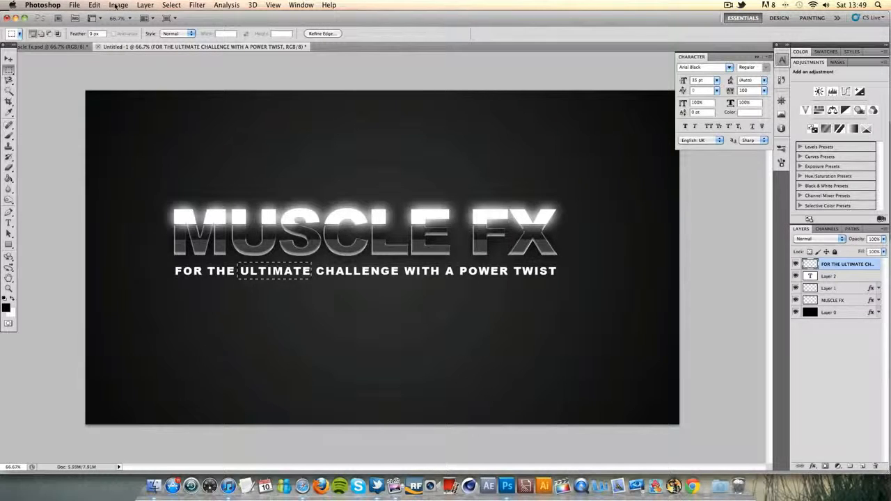
{"action": "left_click", "coordinate": [94, 5]}
{"action": "left_click", "coordinate": [103, 69]}
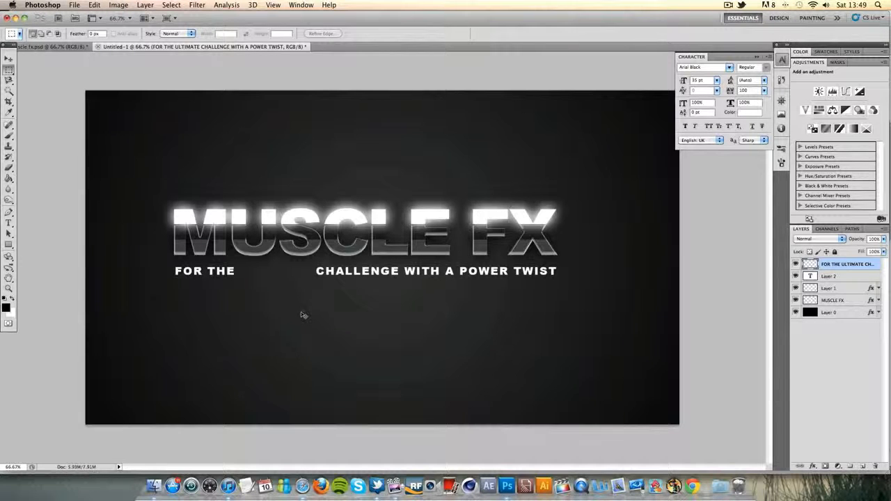
Paste the word "ULTIMATE" onto its own layer and move it back into its gap in the tagline
{"action": "key", "text": "ctrl+v"}
{"action": "left_click", "coordinate": [8, 59]}
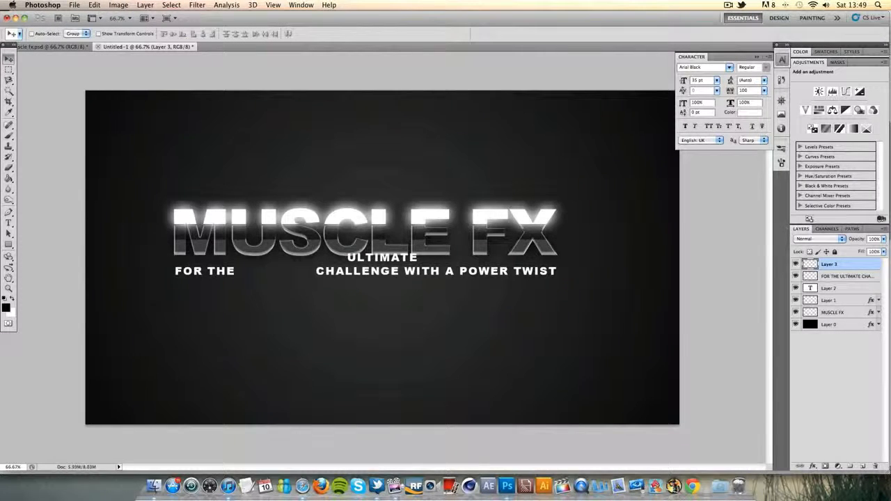
{"action": "left_click_drag", "start_coordinate": [381, 257], "coordinate": [275, 271]}
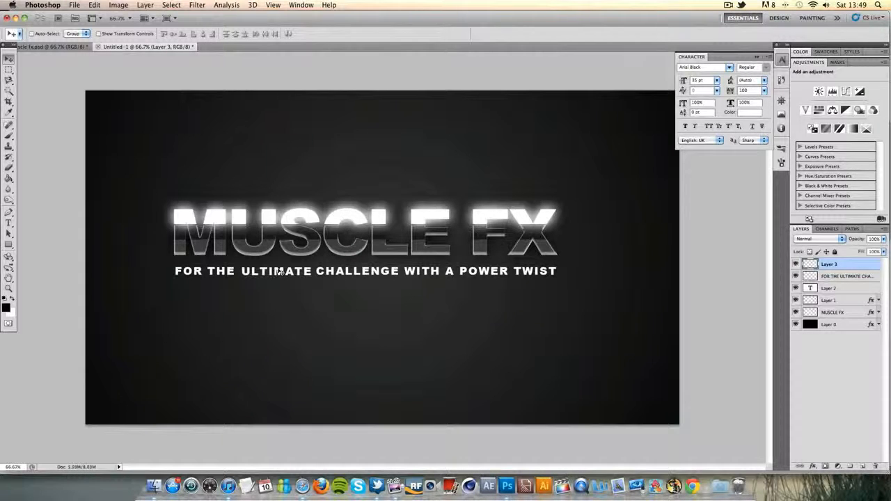
Cut the word "POWER" from the tagline layer onto a layer of its own and move it back into its gap
{"action": "left_click", "coordinate": [843, 278]}
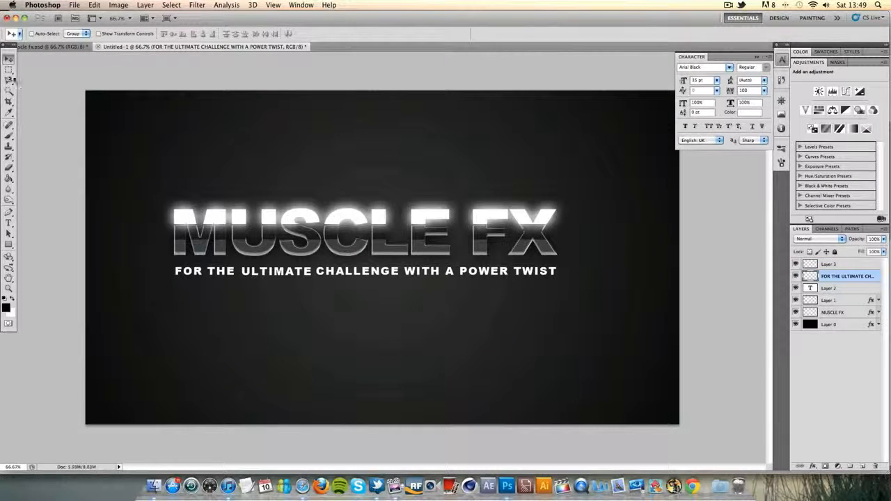
{"action": "left_click", "coordinate": [8, 70]}
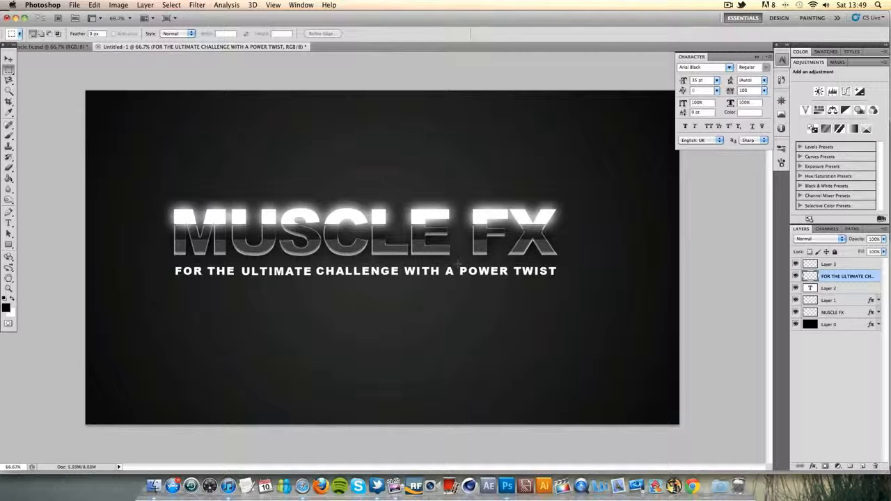
{"action": "left_click_drag", "start_coordinate": [458, 264], "coordinate": [510, 277]}
{"action": "left_click", "coordinate": [94, 5]}
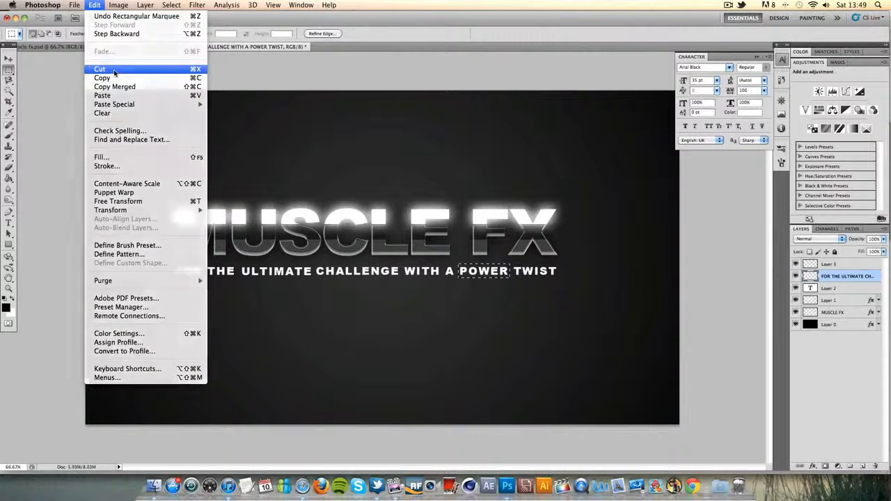
{"action": "left_click", "coordinate": [114, 69]}
{"action": "key", "text": "super+v"}
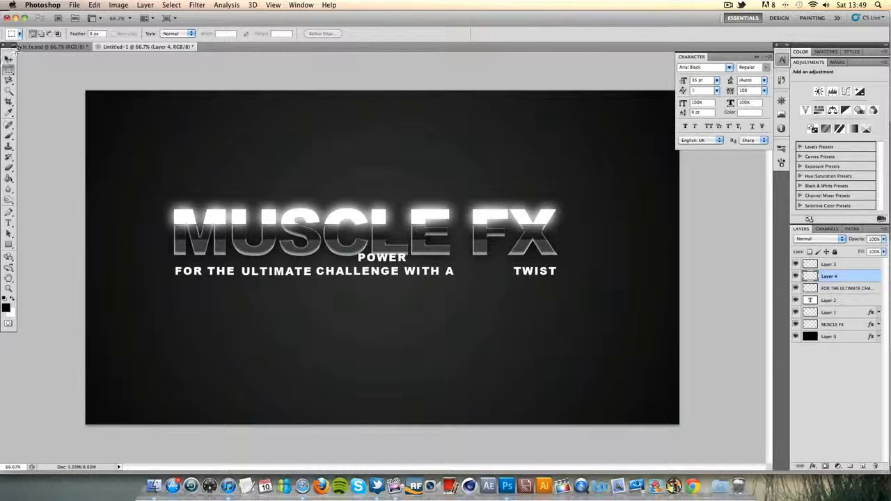
{"action": "key", "text": "v"}
{"action": "left_click_drag", "start_coordinate": [394, 259], "coordinate": [492, 273]}
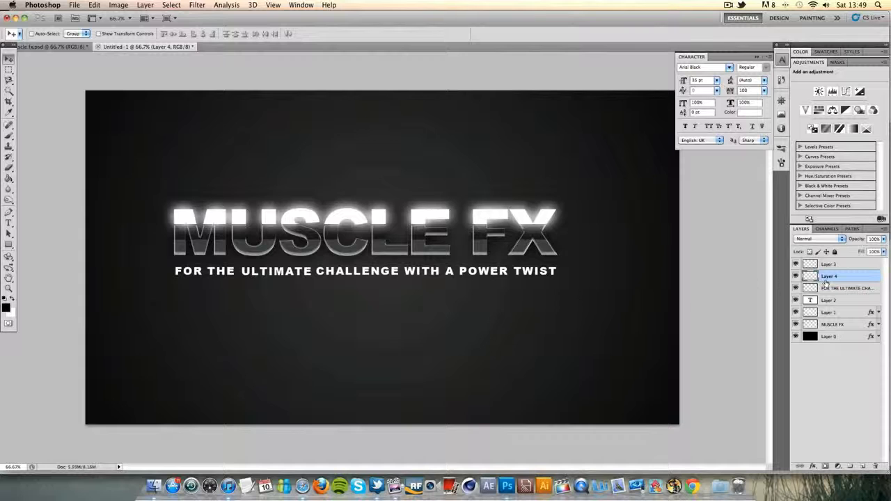
Rename the two separated word layers "POWER" and "ULTIAMTE"
{"action": "double_click", "coordinate": [833, 277]}
{"action": "key", "text": "Return"}
{"action": "double_click", "coordinate": [828, 264]}
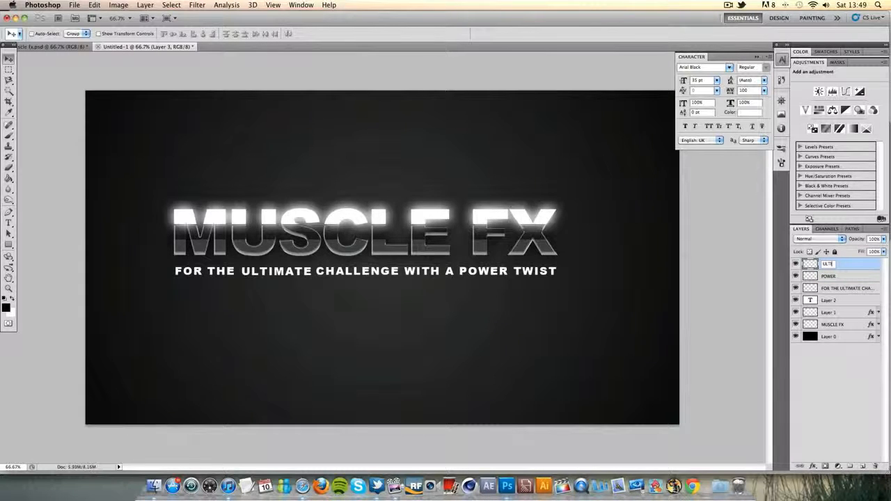
{"action": "key", "text": "Return"}
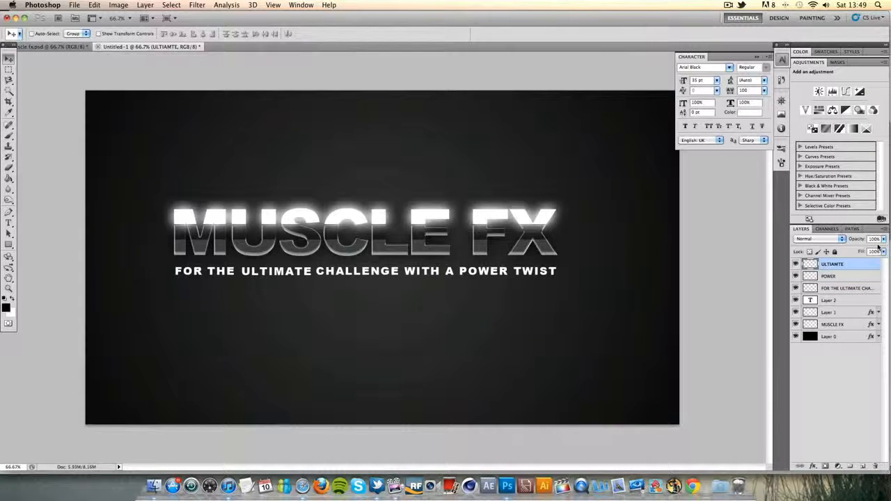
Apply a black-to-white linear Gradient Overlay at 30% opacity to the layer with the rest of the tagline
{"action": "left_click", "coordinate": [865, 293]}
{"action": "double_click", "coordinate": [874, 288]}
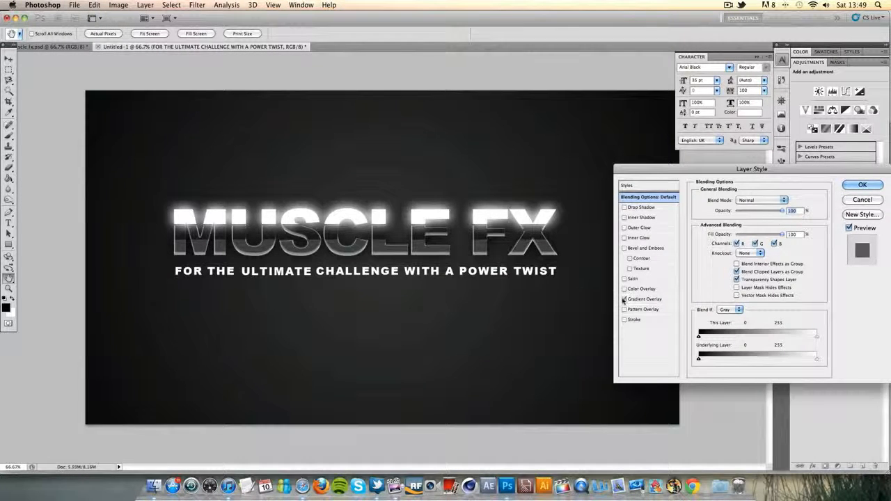
{"action": "left_click", "coordinate": [625, 299]}
{"action": "left_click", "coordinate": [647, 299]}
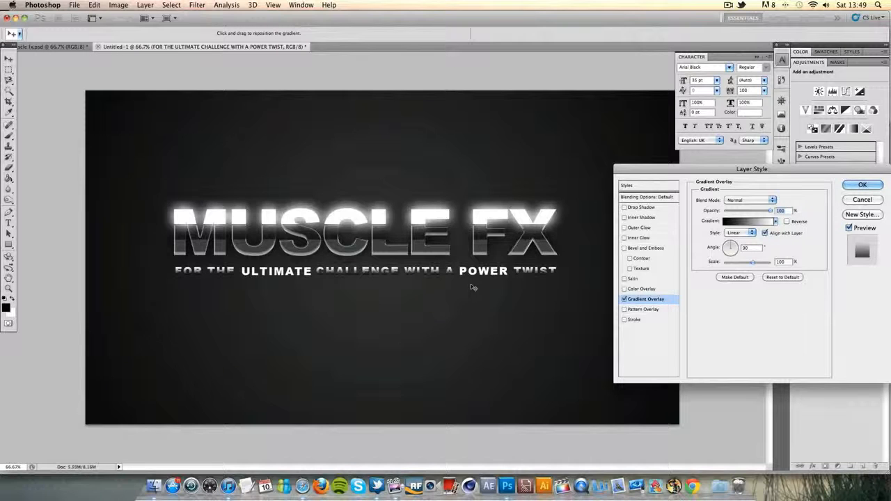
{"action": "left_click", "coordinate": [787, 221]}
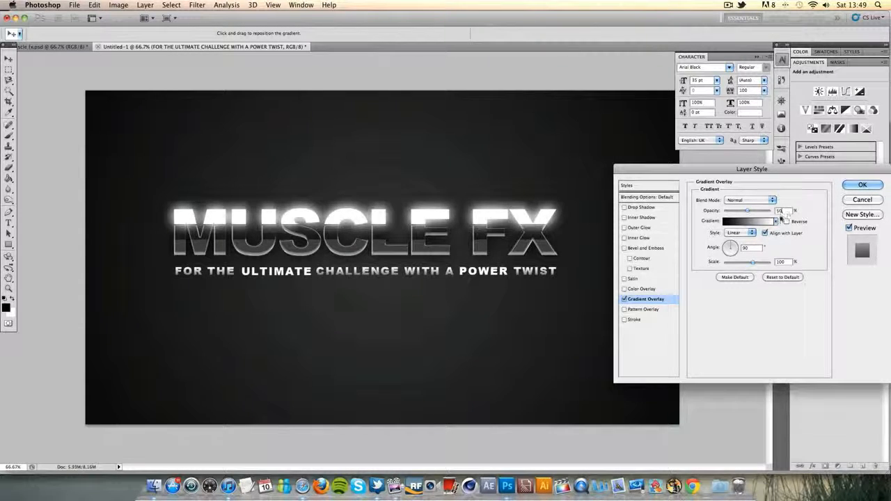
{"action": "key", "text": "BackSpace"}
{"action": "key", "text": "BackSpace"}
{"action": "type", "text": "30"}
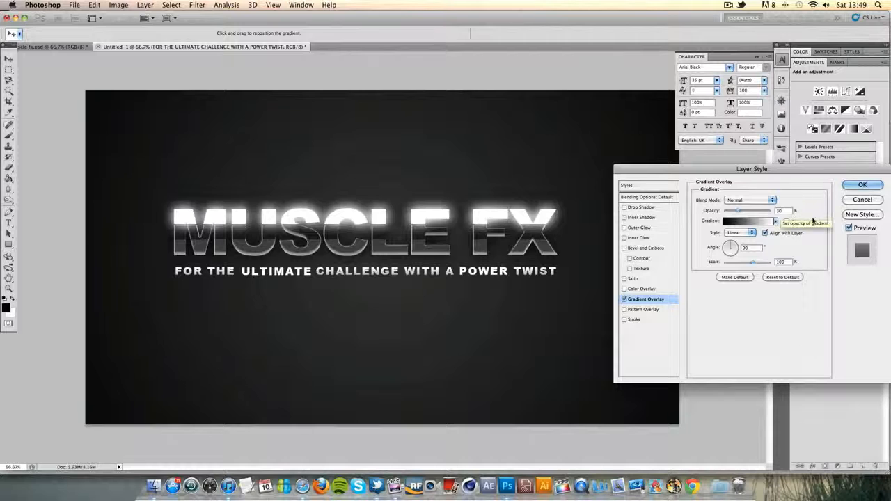
{"action": "left_click", "coordinate": [862, 186]}
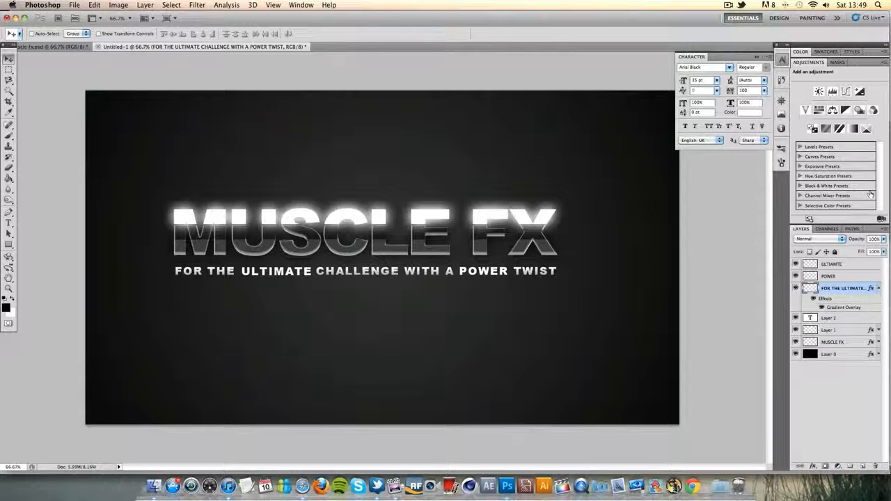
Open the layer style settings for the POWER layer
{"action": "left_click", "coordinate": [855, 278]}
{"action": "double_click", "coordinate": [858, 278]}
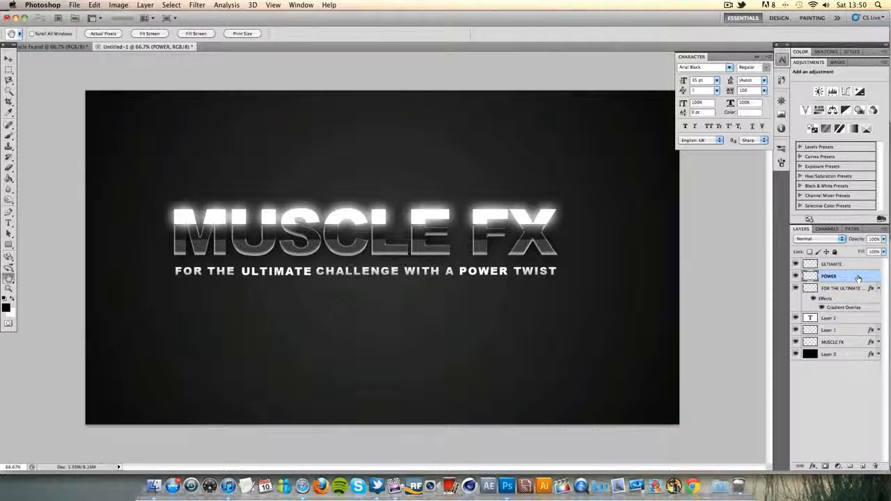
{"action": "left_click", "coordinate": [626, 300]}
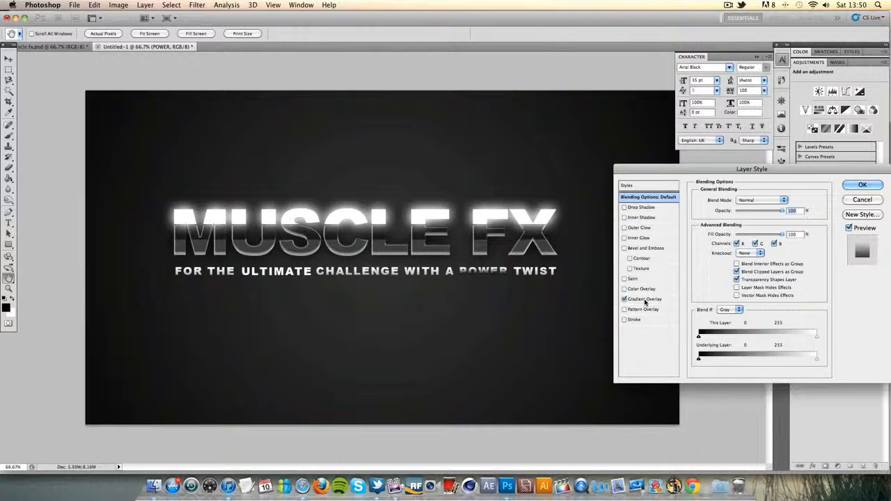
{"action": "left_click", "coordinate": [644, 301]}
{"action": "left_click", "coordinate": [625, 299]}
Add a Color Overlay to the word POWER in orange ff9c00
{"action": "left_click", "coordinate": [624, 290]}
{"action": "left_click", "coordinate": [647, 292]}
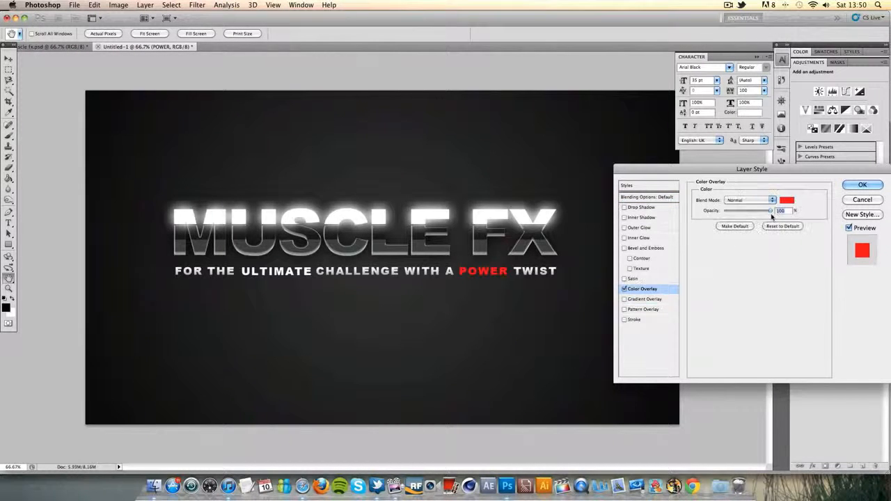
{"action": "left_click", "coordinate": [785, 201]}
{"action": "left_click_drag", "start_coordinate": [729, 307], "coordinate": [729, 299]}
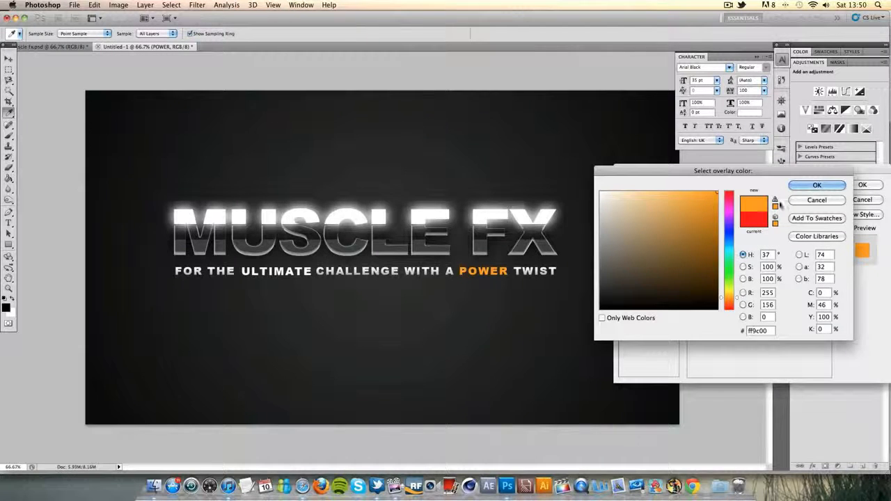
{"action": "left_click", "coordinate": [817, 186]}
Add an orange Outer Glow to the word POWER with Normal blend mode and a size of 27 px, and apply the style
{"action": "left_click", "coordinate": [624, 230]}
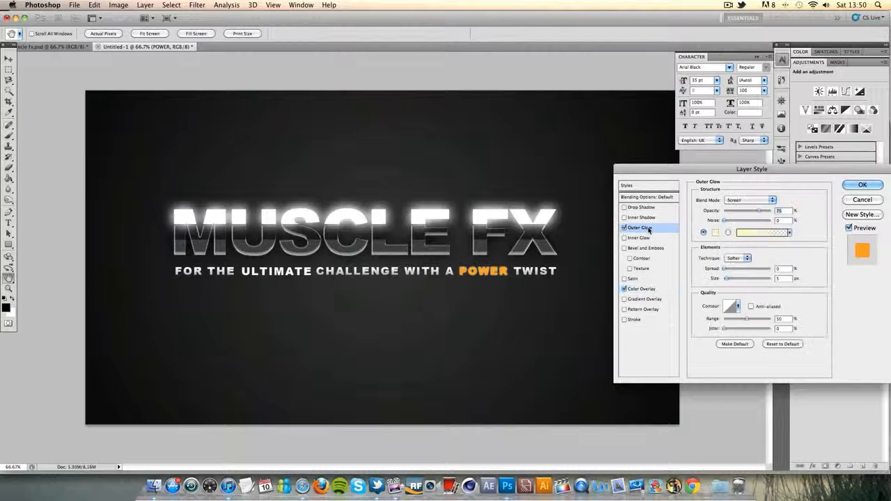
{"action": "left_click", "coordinate": [748, 201]}
{"action": "left_click", "coordinate": [736, 142]}
{"action": "left_click", "coordinate": [715, 233]}
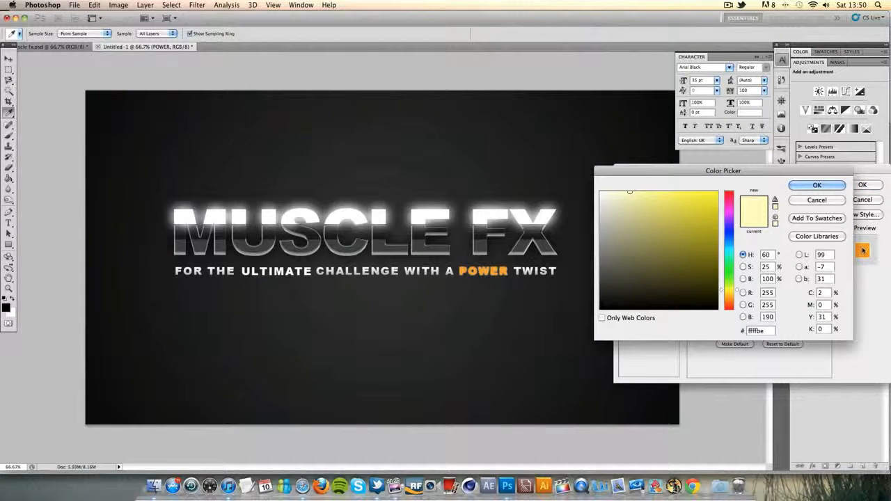
{"action": "left_click_drag", "start_coordinate": [727, 295], "coordinate": [727, 305]}
{"action": "left_click_drag", "start_coordinate": [666, 260], "coordinate": [718, 192]}
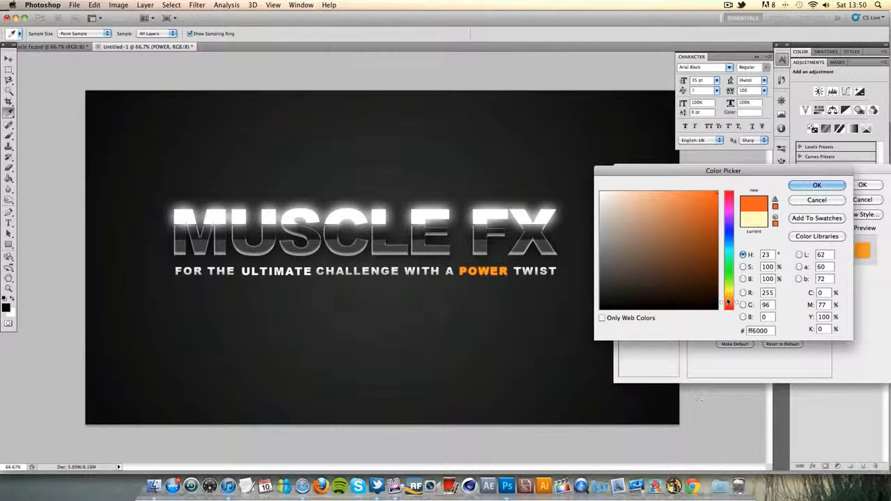
{"action": "left_click_drag", "start_coordinate": [728, 302], "coordinate": [732, 282]}
{"action": "left_click", "coordinate": [816, 184]}
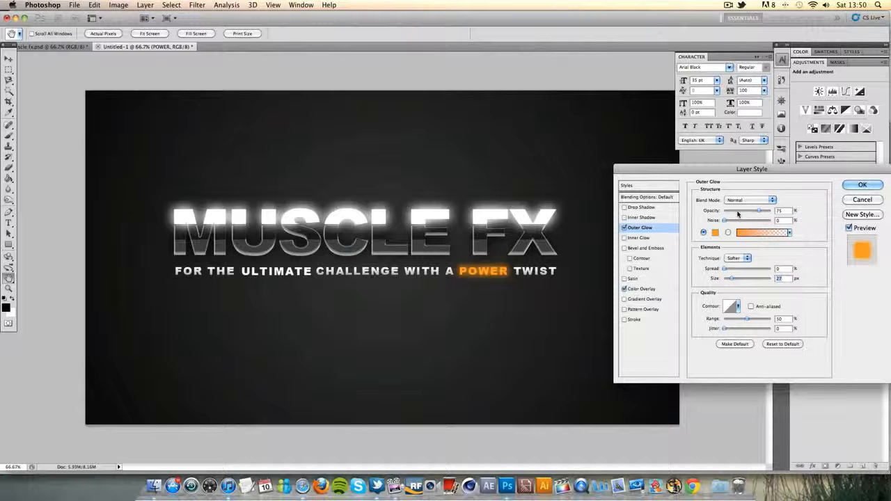
{"action": "left_click", "coordinate": [863, 185]}
{"action": "left_click", "coordinate": [878, 275]}
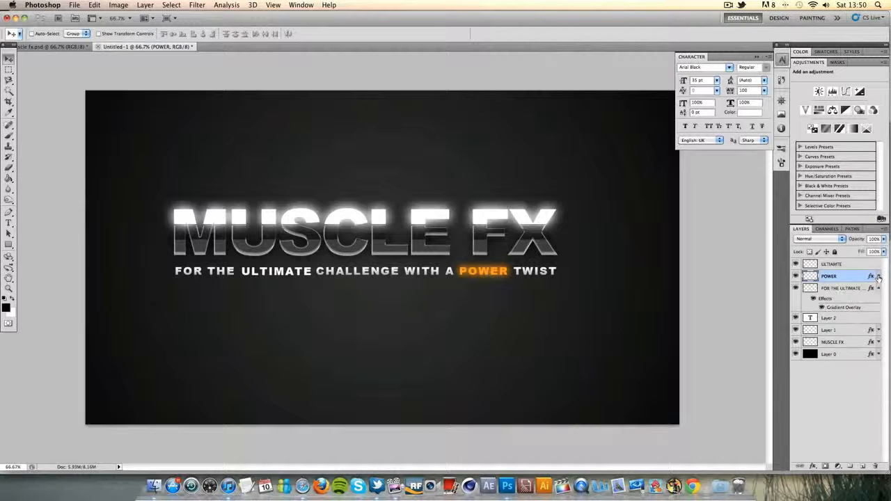
Copy the POWER layer's style onto the ULTIMATE word's layer and collapse the expanded effects lists
{"action": "right_click", "coordinate": [863, 279]}
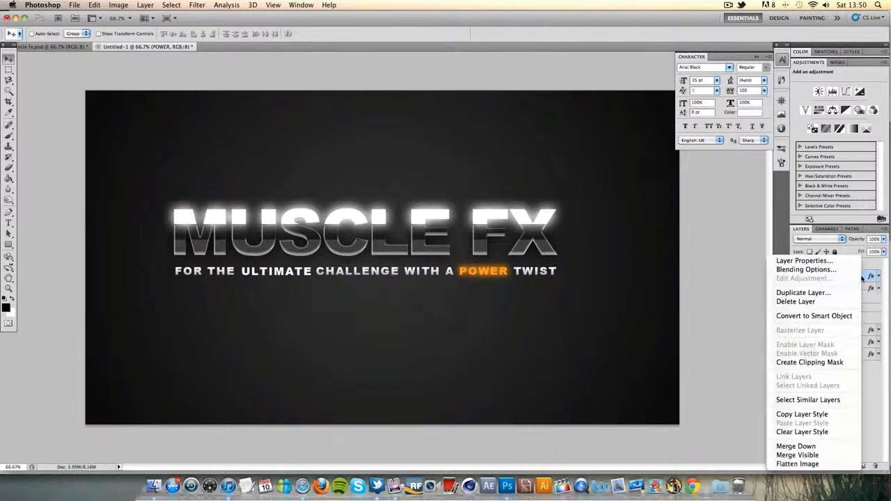
{"action": "left_click", "coordinate": [802, 414]}
{"action": "right_click", "coordinate": [867, 264]}
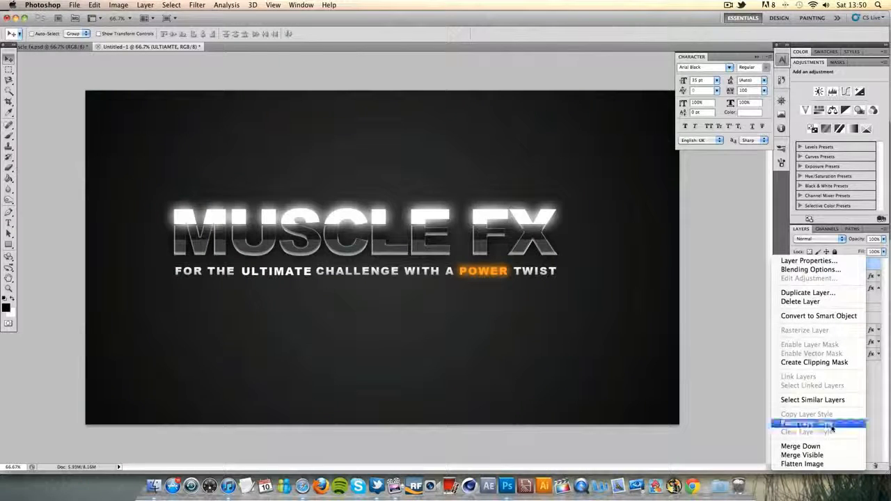
{"action": "left_click", "coordinate": [832, 423]}
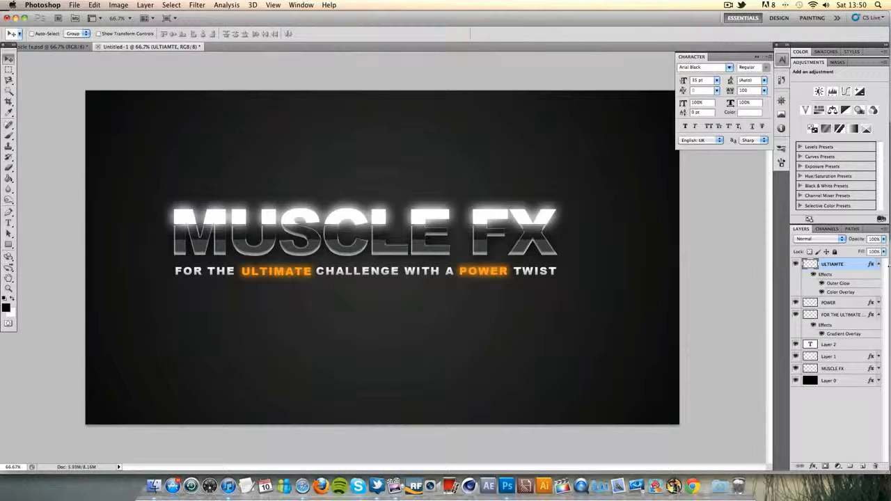
{"action": "left_click", "coordinate": [878, 266]}
{"action": "left_click", "coordinate": [879, 287]}
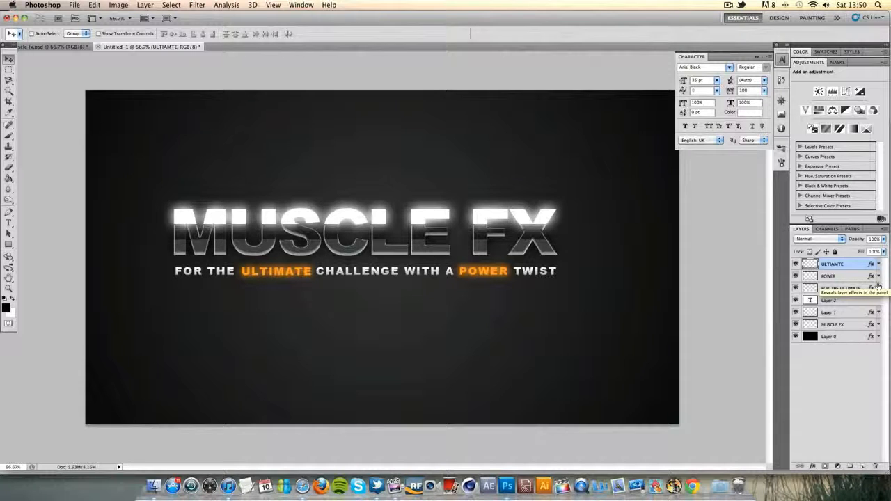
Check the reference logo document, and draw a solid right-pointing block arrow with the Custom Shape tool on a new layer
{"action": "left_click", "coordinate": [69, 47]}
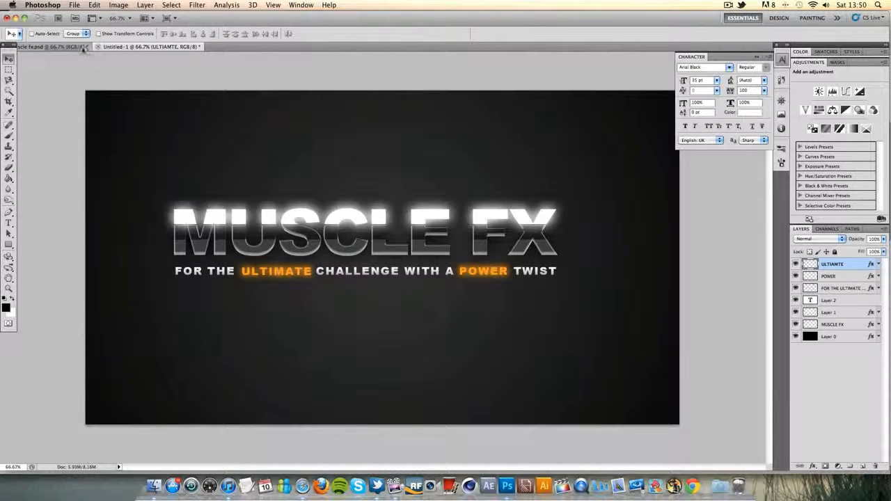
{"action": "left_click", "coordinate": [182, 47]}
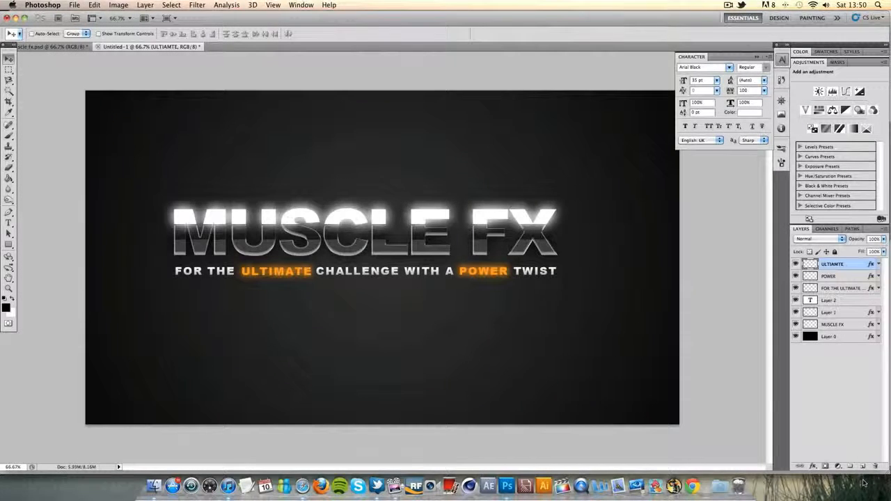
{"action": "left_click", "coordinate": [863, 466]}
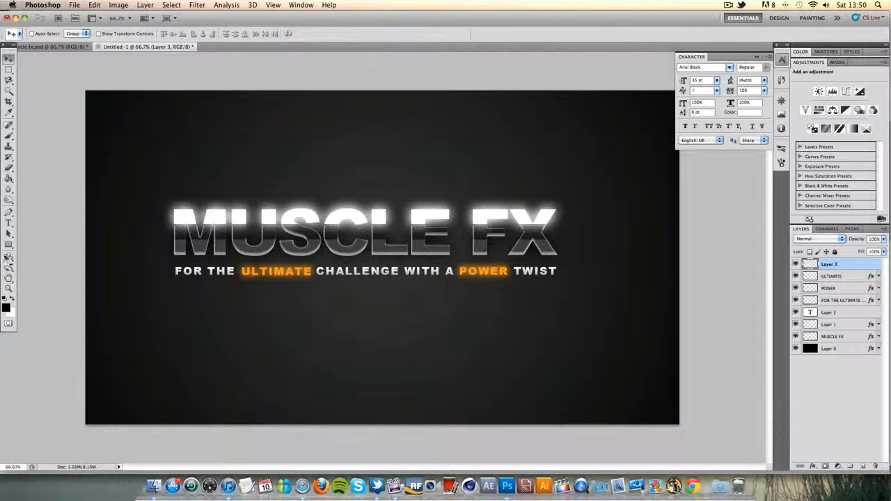
{"action": "left_click", "coordinate": [9, 244]}
{"action": "left_click", "coordinate": [64, 288]}
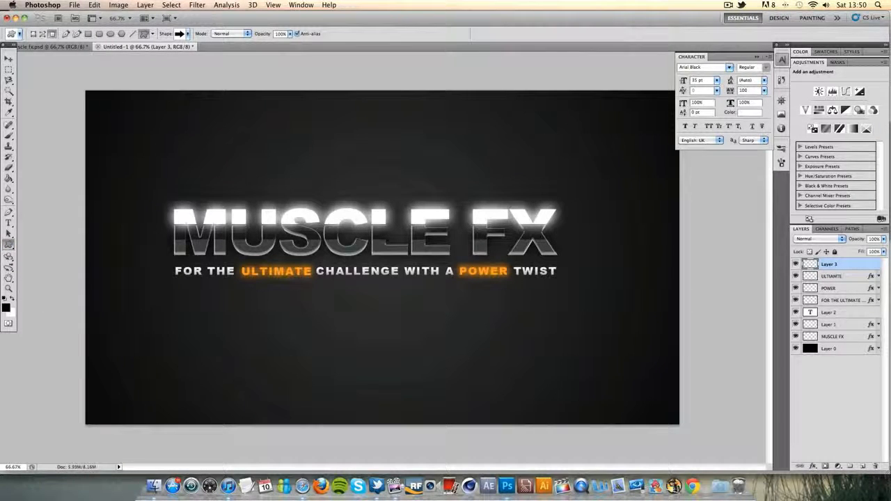
{"action": "left_click", "coordinate": [188, 34]}
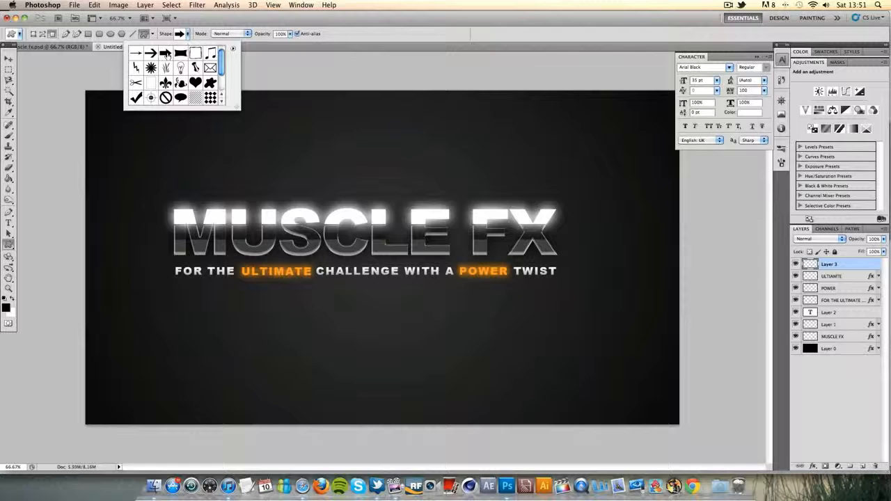
{"action": "left_click", "coordinate": [166, 54]}
{"action": "left_click_drag", "start_coordinate": [346, 151], "coordinate": [453, 237]}
Flip the arrow horizontally with Free Transform, stretching its width to -122.92%, and move its tip against the X of the title
{"action": "left_click", "coordinate": [7, 61]}
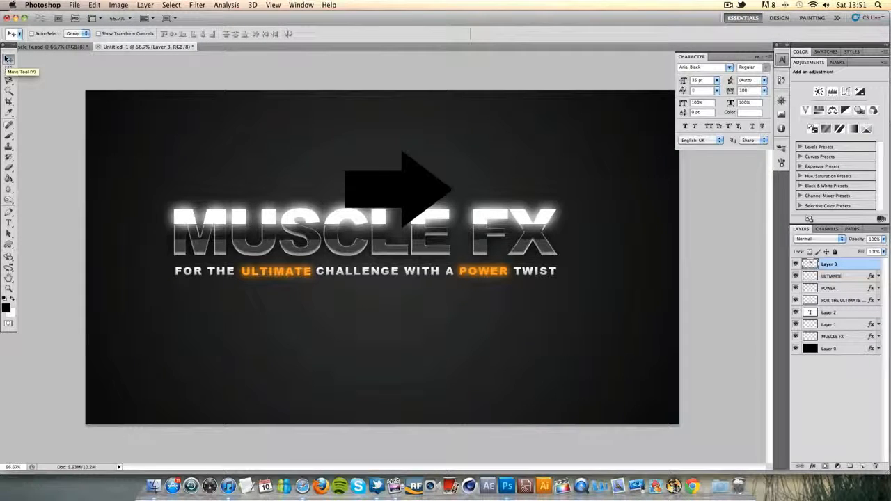
{"action": "left_click", "coordinate": [8, 287]}
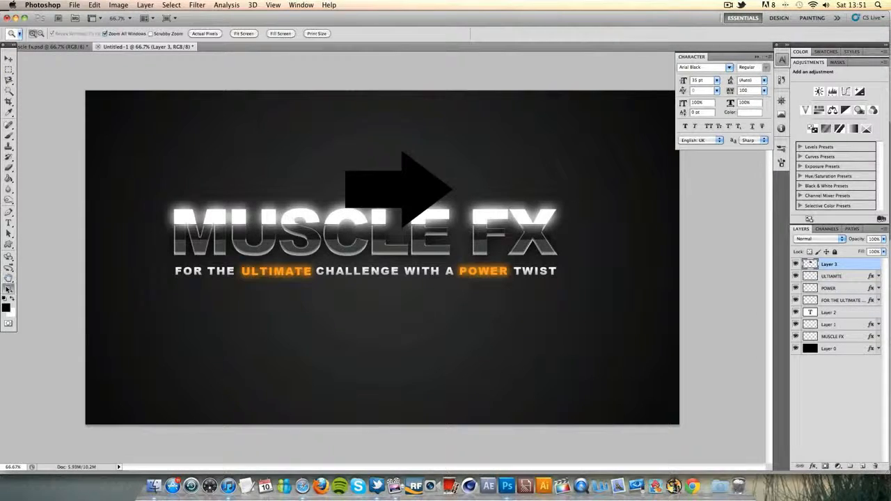
{"action": "left_click", "coordinate": [553, 213]}
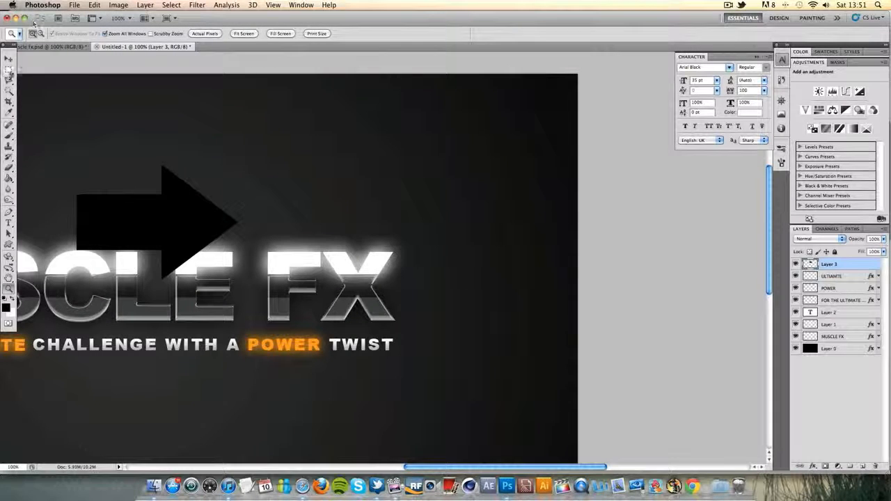
{"action": "left_click", "coordinate": [8, 61]}
{"action": "key", "text": "ctrl+t"}
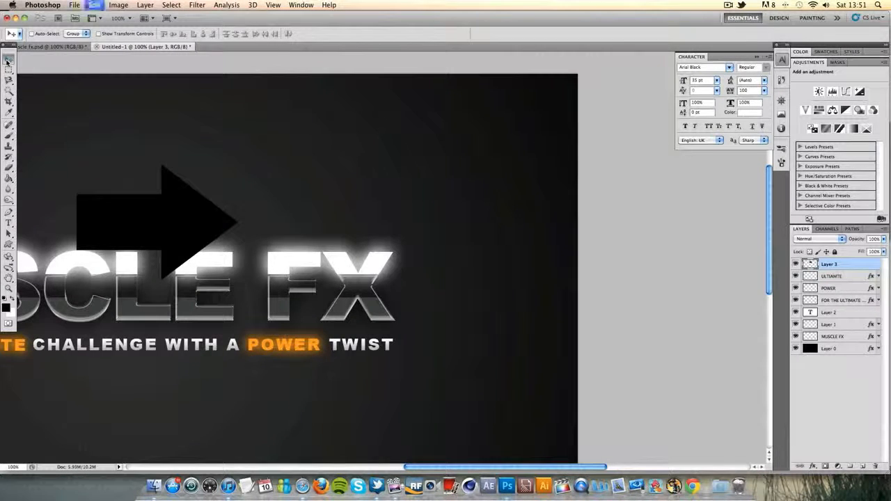
{"action": "left_click_drag", "start_coordinate": [75, 222], "coordinate": [437, 242]}
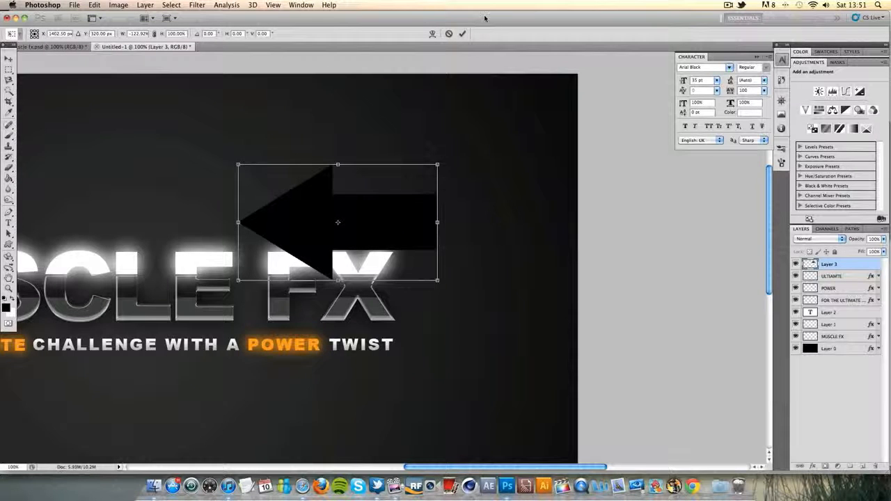
{"action": "left_click", "coordinate": [462, 33]}
{"action": "left_click_drag", "start_coordinate": [284, 211], "coordinate": [467, 293]}
Apply a red Color Overlay to the arrow's layer
{"action": "right_click", "coordinate": [858, 264]}
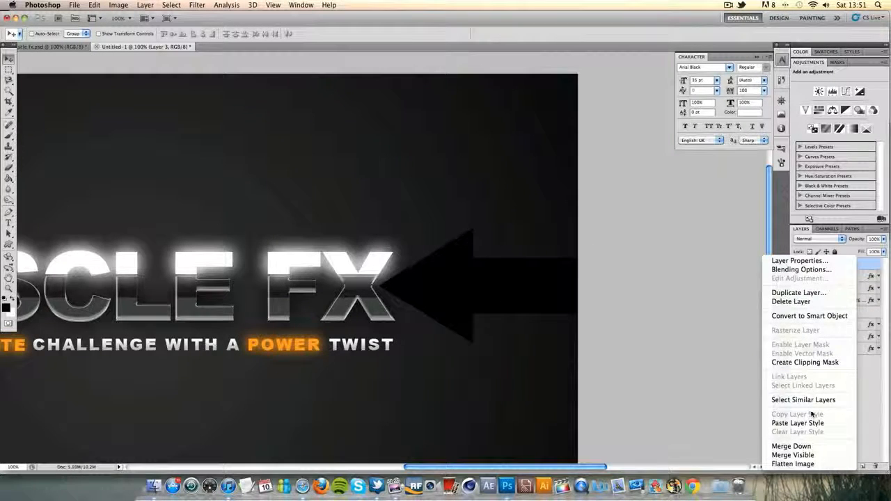
{"action": "left_click", "coordinate": [875, 264]}
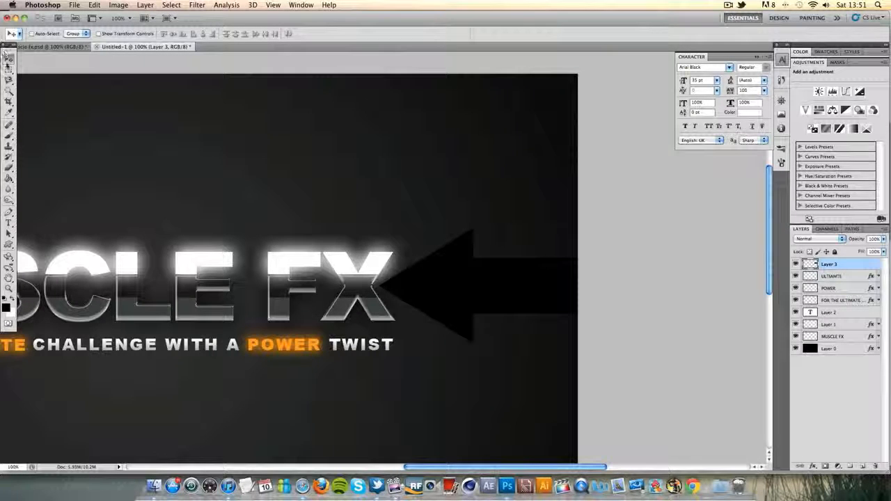
{"action": "left_click", "coordinate": [10, 70]}
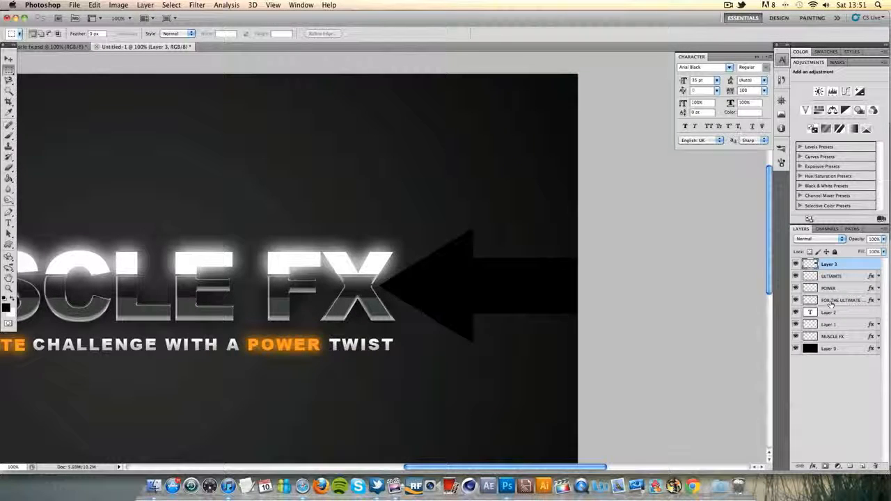
{"action": "double_click", "coordinate": [849, 264]}
{"action": "left_click", "coordinate": [638, 289]}
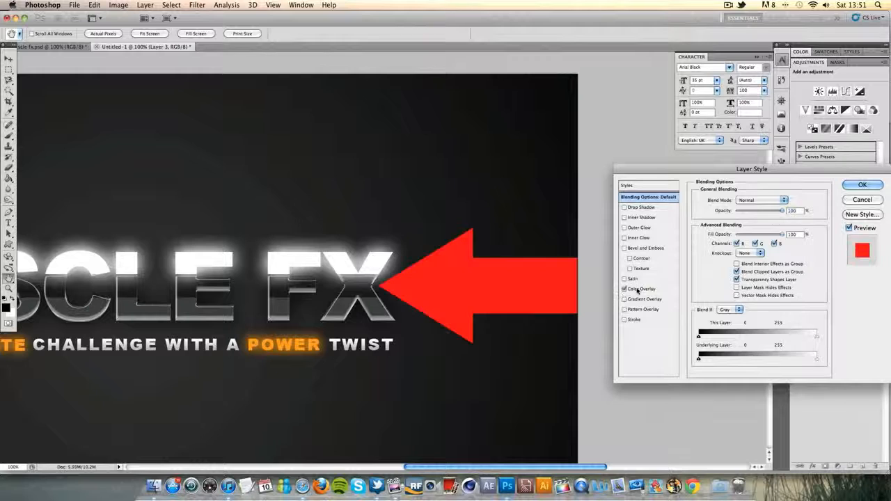
{"action": "left_click", "coordinate": [639, 289]}
{"action": "left_click", "coordinate": [848, 186]}
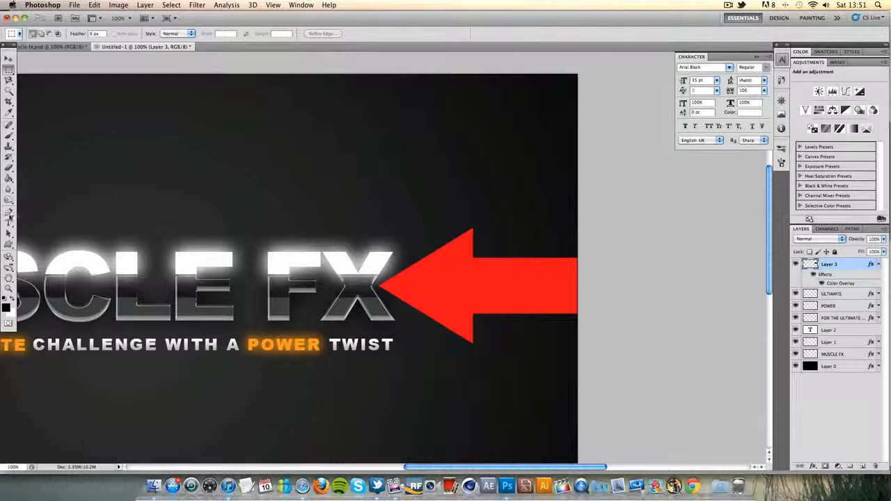
Select and delete the arrow's shaft so that only the triangular head remains, and clear the selection
{"action": "left_click", "coordinate": [9, 288]}
{"action": "left_click", "coordinate": [485, 277]}
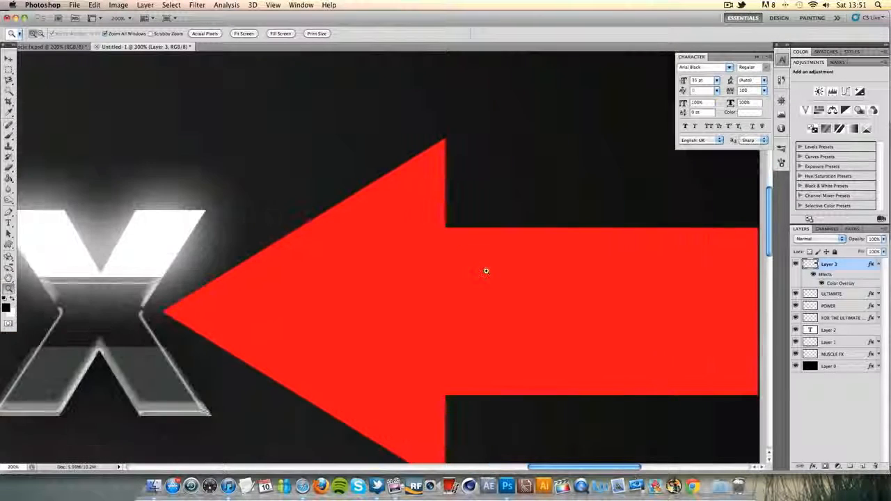
{"action": "left_click", "coordinate": [486, 271]}
{"action": "key", "text": "m"}
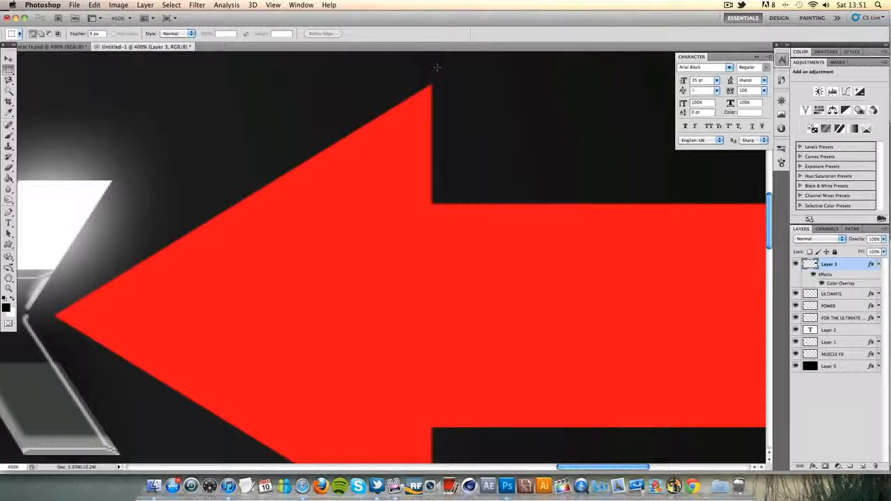
{"action": "left_click_drag", "start_coordinate": [453, 448], "coordinate": [697, 161]}
{"action": "key", "text": "Delete"}
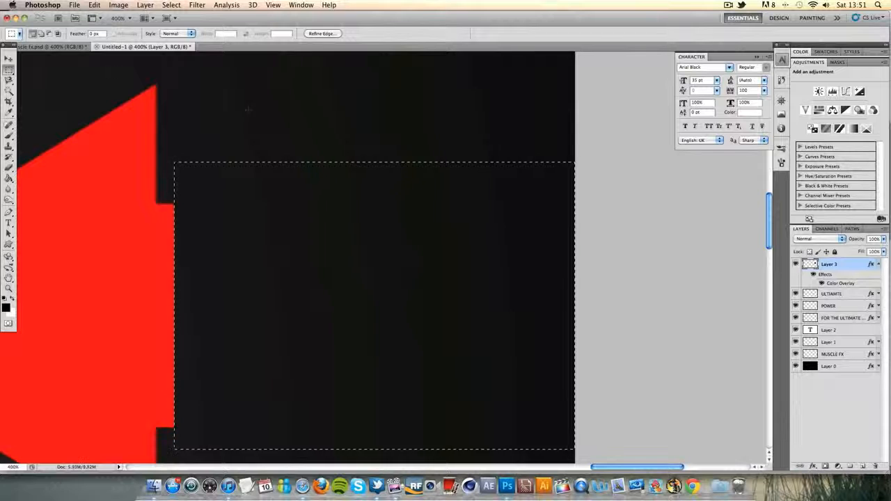
{"action": "left_click_drag", "start_coordinate": [329, 117], "coordinate": [154, 464]}
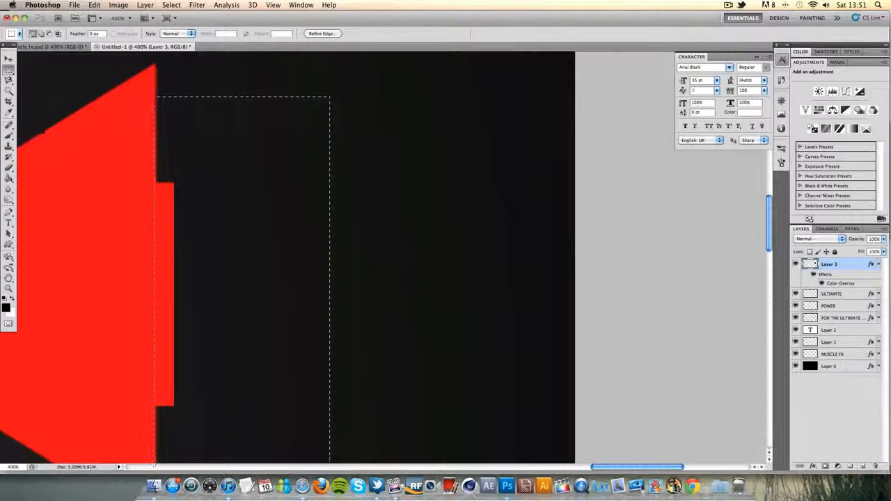
{"action": "key", "text": "Delete"}
{"action": "key", "text": "super+d"}
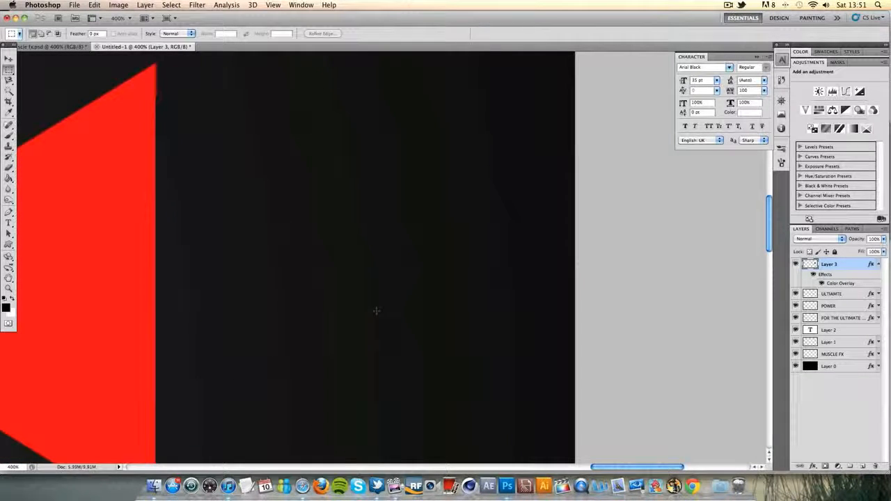
Stretch the red triangle's height to 129% with Free Transform and shift it slightly to realign its tip with the X
{"action": "left_click", "coordinate": [9, 289]}
{"action": "right_click", "coordinate": [165, 245]}
{"action": "left_click", "coordinate": [169, 250]}
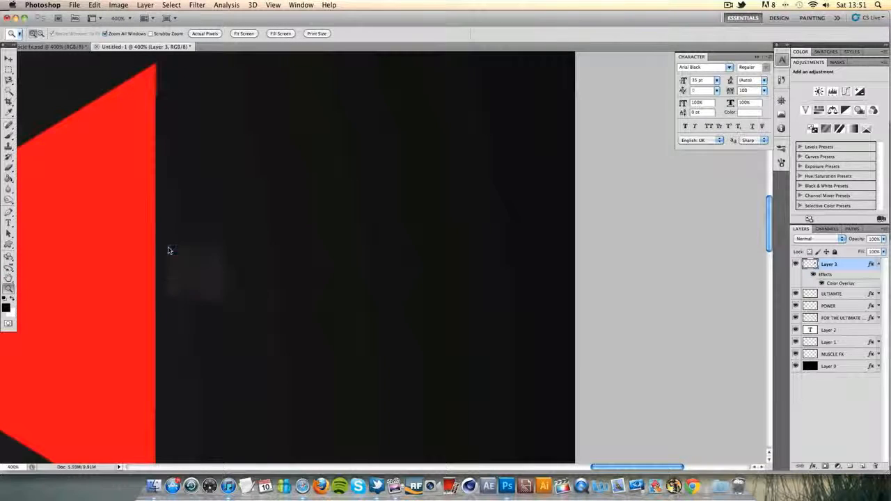
{"action": "left_click", "coordinate": [632, 216]}
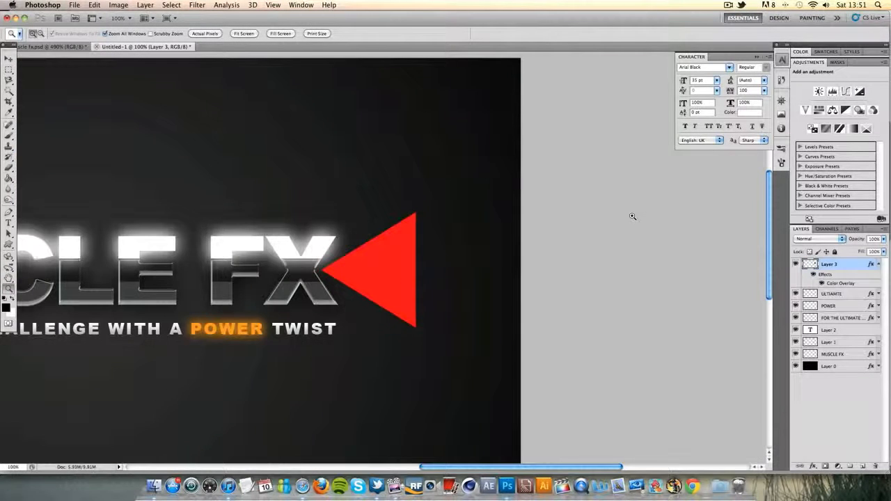
{"action": "left_click", "coordinate": [362, 266]}
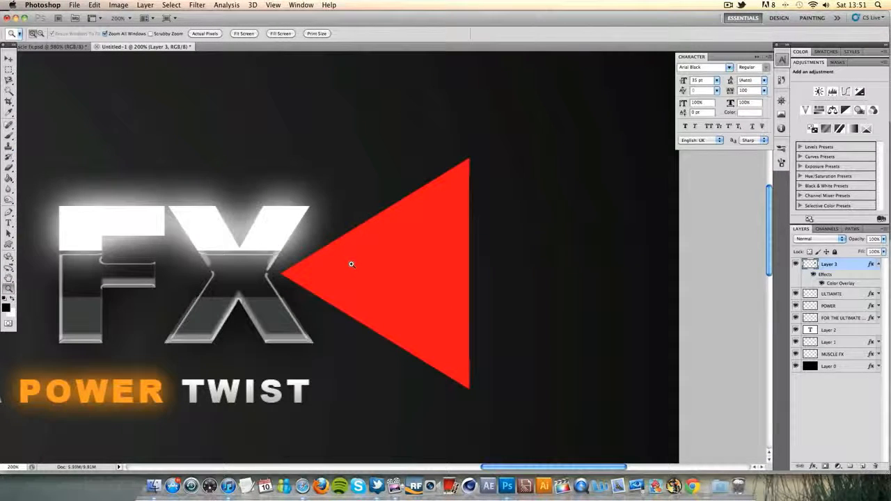
{"action": "key", "text": "super+t"}
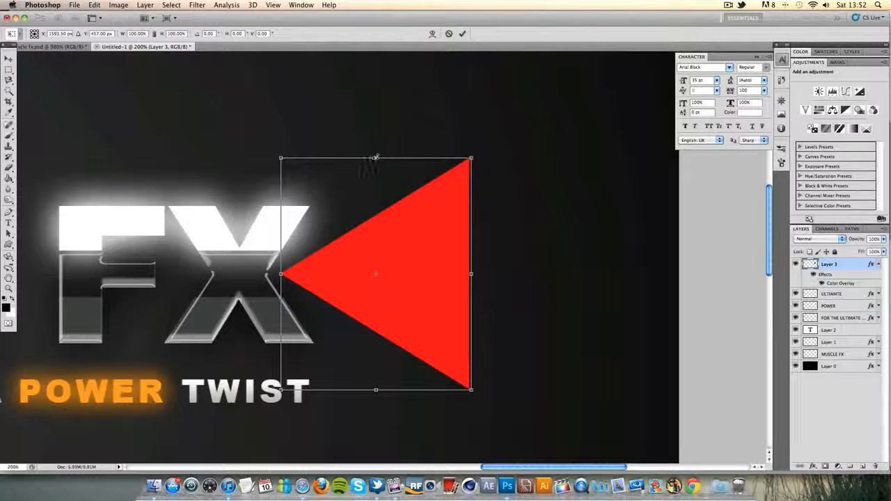
{"action": "left_click_drag", "start_coordinate": [375, 157], "coordinate": [376, 120]}
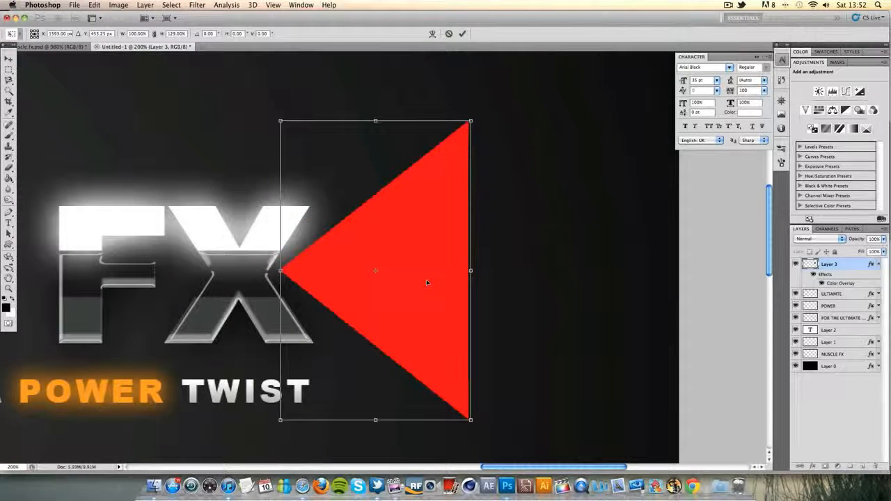
{"action": "left_click_drag", "start_coordinate": [426, 279], "coordinate": [424, 282]}
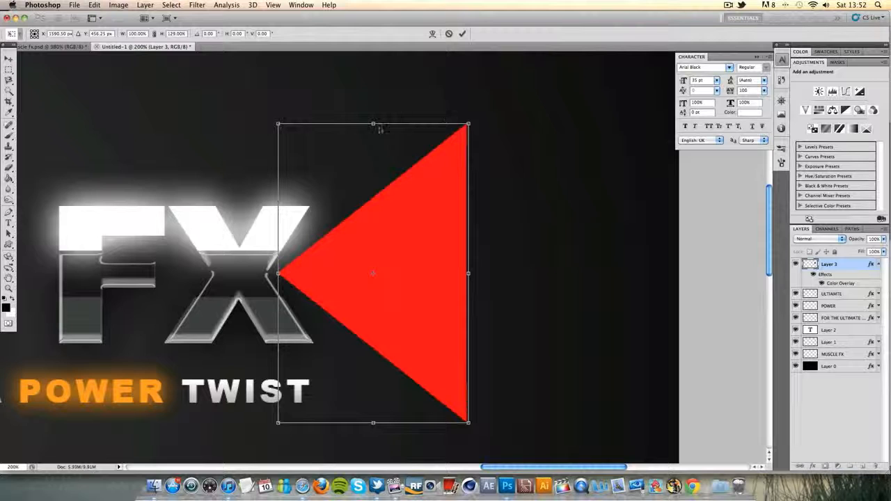
Stretch the triangle further to 220.4% of its height, moving it down so its tip stays beside the X
{"action": "left_click_drag", "start_coordinate": [374, 124], "coordinate": [377, 26]}
{"action": "scroll", "coordinate": [426, 246], "scroll_direction": "down", "scroll_amount": 5}
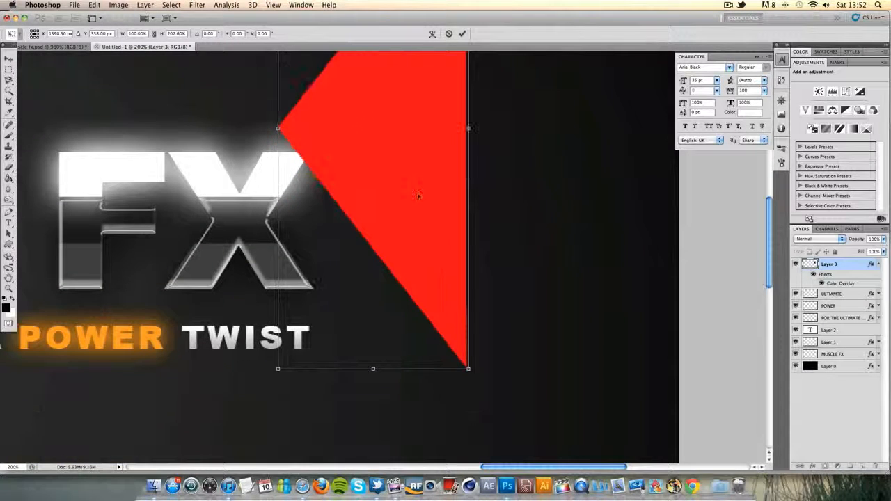
{"action": "left_click_drag", "start_coordinate": [418, 197], "coordinate": [414, 285]}
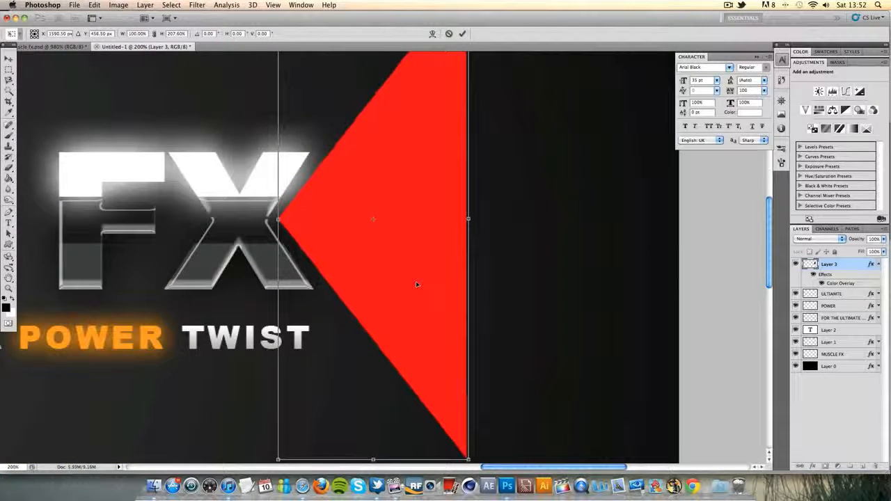
{"action": "scroll", "coordinate": [417, 284], "scroll_direction": "down", "scroll_amount": 5}
{"action": "left_click_drag", "start_coordinate": [374, 302], "coordinate": [374, 333]}
{"action": "scroll", "coordinate": [380, 327], "scroll_direction": "up", "scroll_amount": 9}
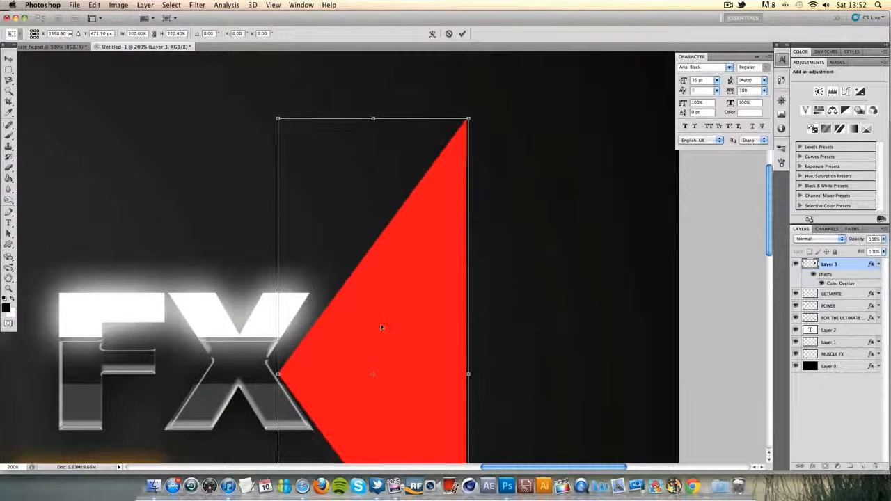
Nudge the triangle up to a Y position of 458 px, level with the middle of the X
{"action": "key", "text": "Up"}
{"action": "key", "text": "Up"}
{"action": "key", "text": "Up"}
{"action": "key", "text": "Up"}
{"action": "key", "text": "Up"}
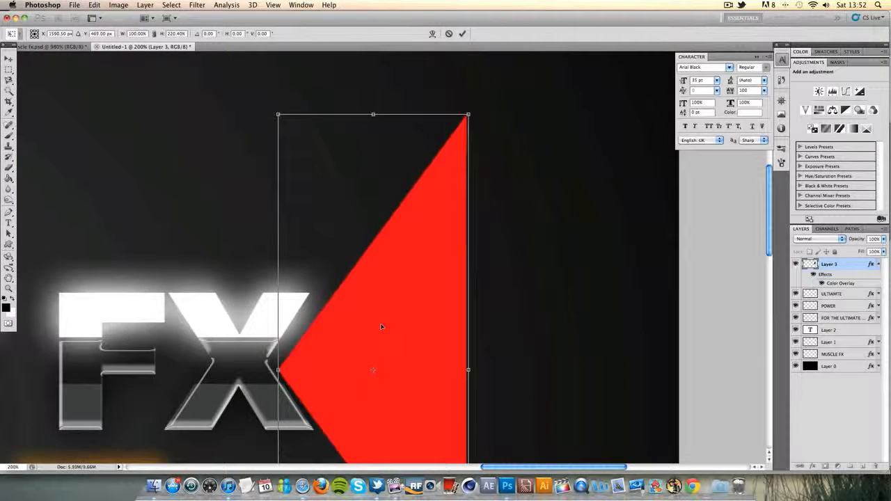
{"action": "key", "text": "Up"}
{"action": "key", "text": "Up"}
{"action": "key", "text": "Up"}
{"action": "key", "text": "Up"}
{"action": "key", "text": "Up"}
{"action": "key", "text": "Up"}
{"action": "key", "text": "Up"}
{"action": "key", "text": "Up"}
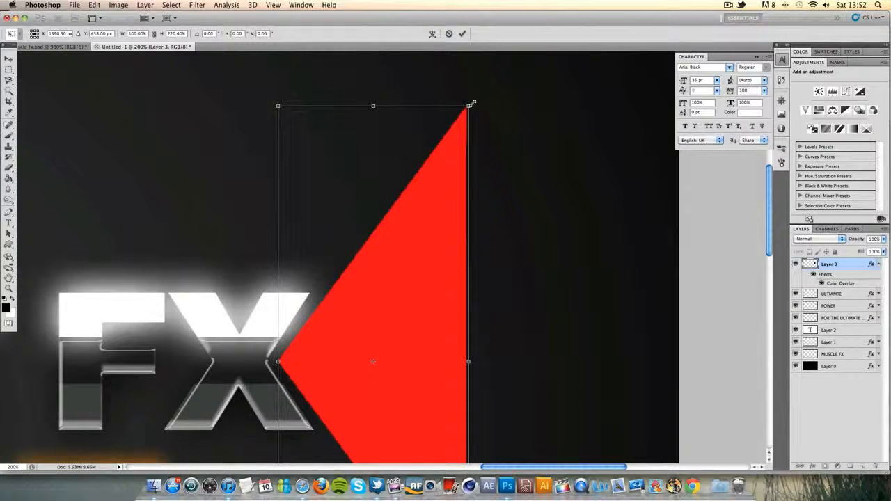
Shrink the triangle to 42.37% width and 99.59% height, fit its tip into the X's side, and apply the transform
{"action": "left_click_drag", "start_coordinate": [473, 103], "coordinate": [392, 249]}
{"action": "left_click_drag", "start_coordinate": [392, 334], "coordinate": [333, 334]}
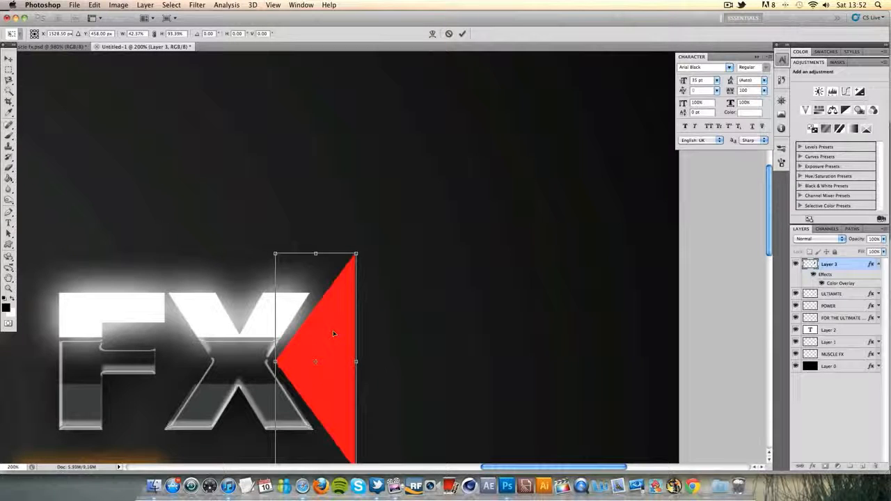
{"action": "left_click_drag", "start_coordinate": [316, 253], "coordinate": [316, 243]}
{"action": "left_click_drag", "start_coordinate": [329, 342], "coordinate": [330, 343]}
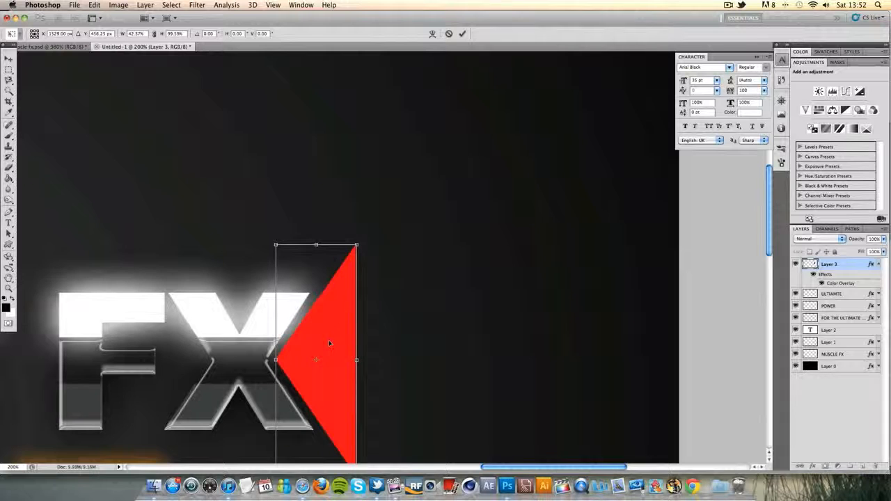
{"action": "left_click", "coordinate": [462, 34]}
{"action": "key", "text": "z"}
{"action": "right_click", "coordinate": [133, 269]}
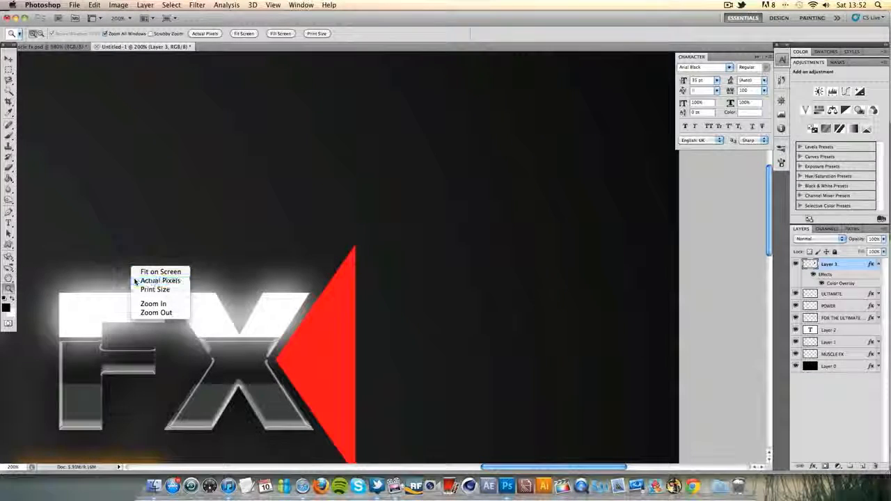
{"action": "left_click", "coordinate": [135, 281]}
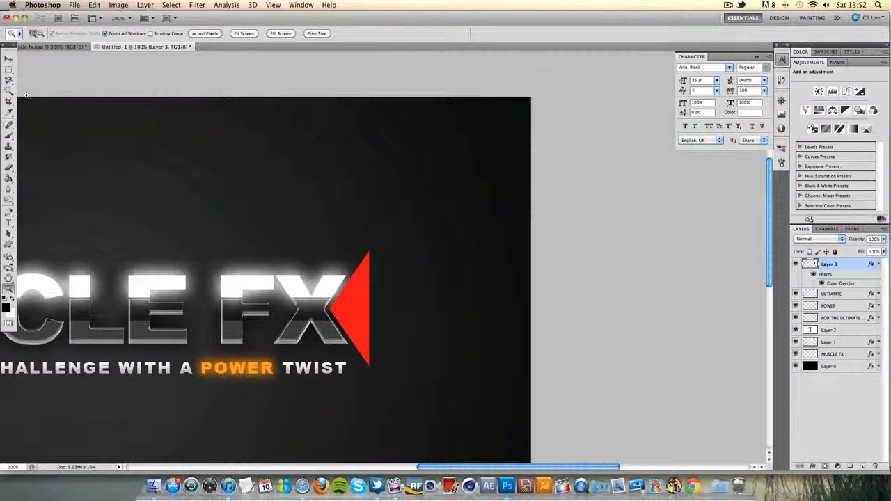
Nudge the red triangle a few pixels to the right, away from the X
{"action": "left_click", "coordinate": [8, 60]}
{"action": "key", "text": "Right"}
{"action": "key", "text": "Right"}
{"action": "key", "text": "Right"}
{"action": "key", "text": "Right"}
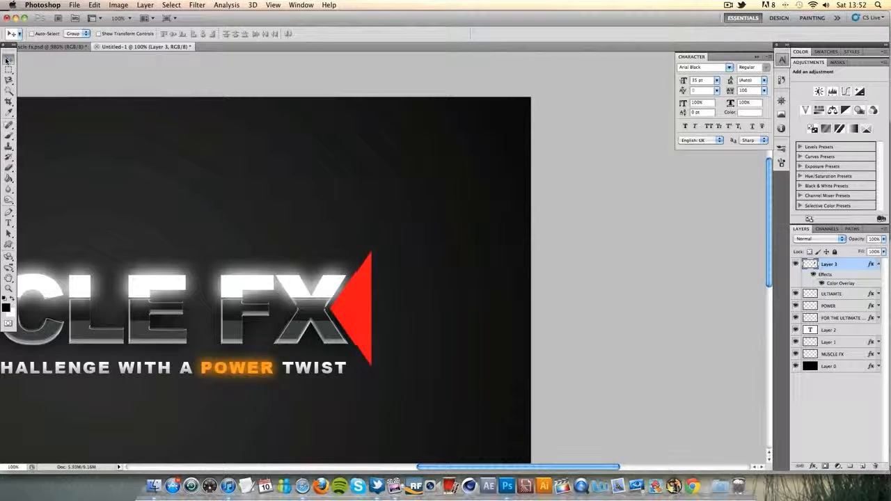
Replace the triangle's Color Overlay with a Gradient Overlay using the Orange, Yellow, Orange preset
{"action": "double_click", "coordinate": [851, 268]}
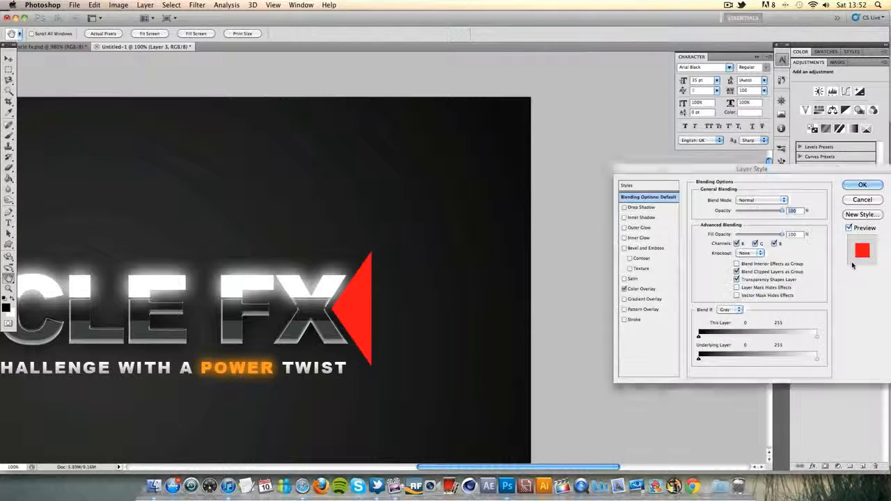
{"action": "left_click", "coordinate": [625, 289]}
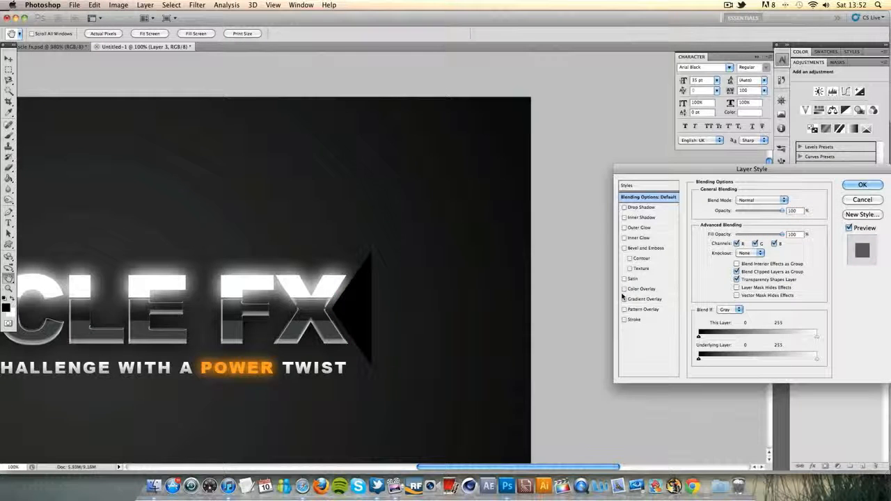
{"action": "left_click", "coordinate": [624, 299]}
{"action": "left_click", "coordinate": [660, 299]}
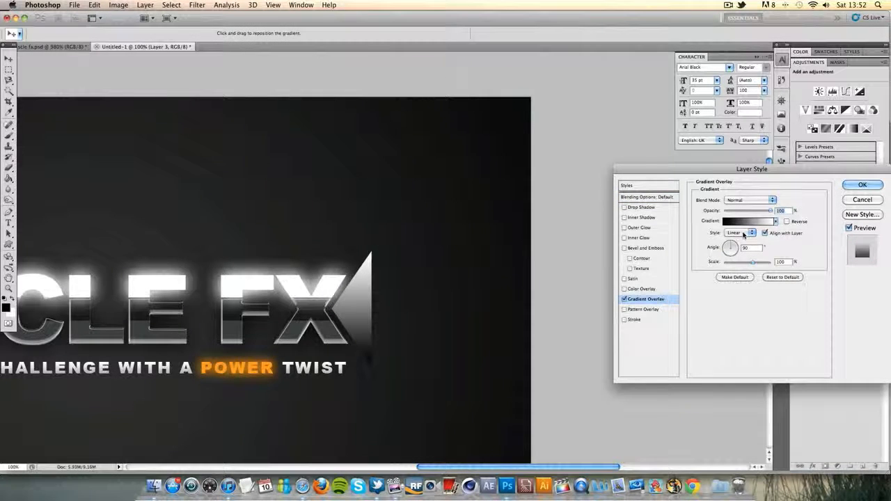
{"action": "left_click", "coordinate": [749, 222]}
{"action": "left_click", "coordinate": [671, 211]}
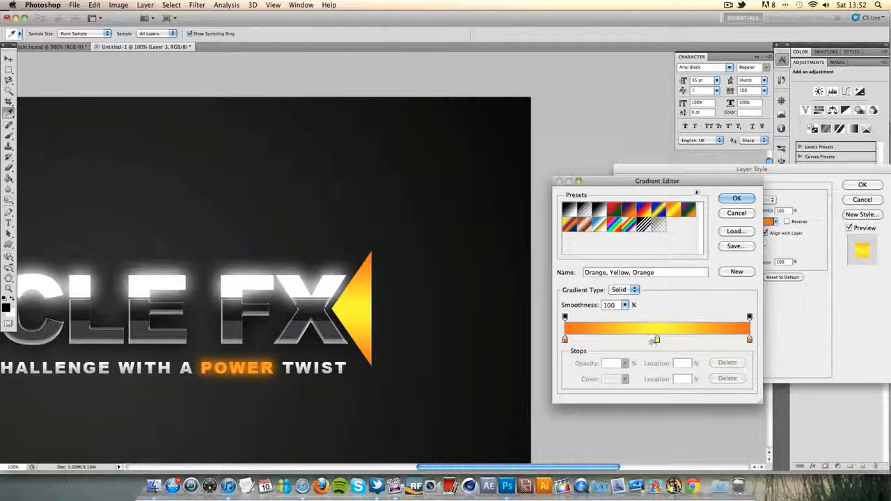
Recolour the gradient's middle stop to orange ffb400 and accept the edited gradient
{"action": "double_click", "coordinate": [657, 339]}
{"action": "left_click_drag", "start_coordinate": [730, 291], "coordinate": [729, 299]}
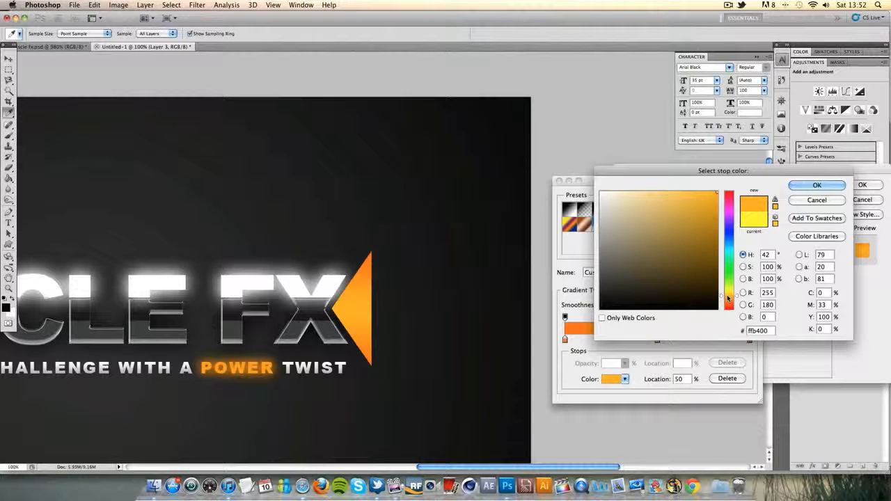
{"action": "left_click", "coordinate": [813, 185]}
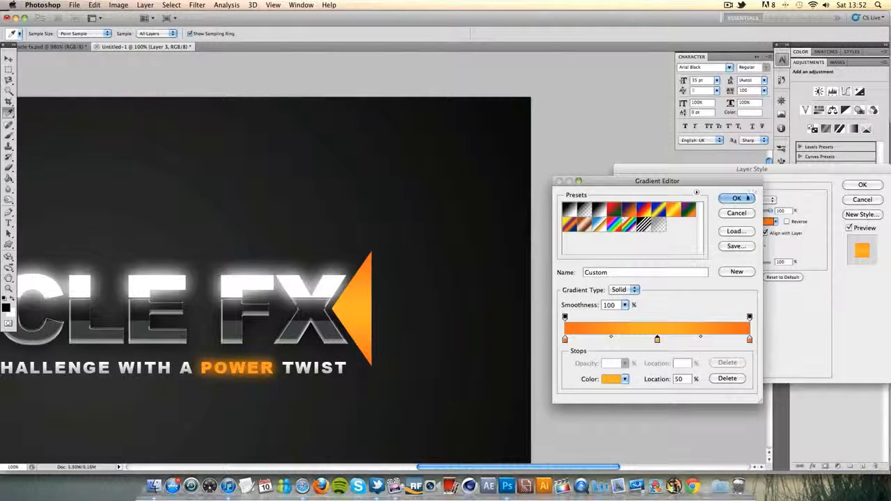
{"action": "left_click", "coordinate": [737, 199]}
Add a white Inner Shadow in Overlay mode with a size of 21 px to the triangle and apply the layer style
{"action": "left_click", "coordinate": [625, 218]}
{"action": "left_click", "coordinate": [642, 217]}
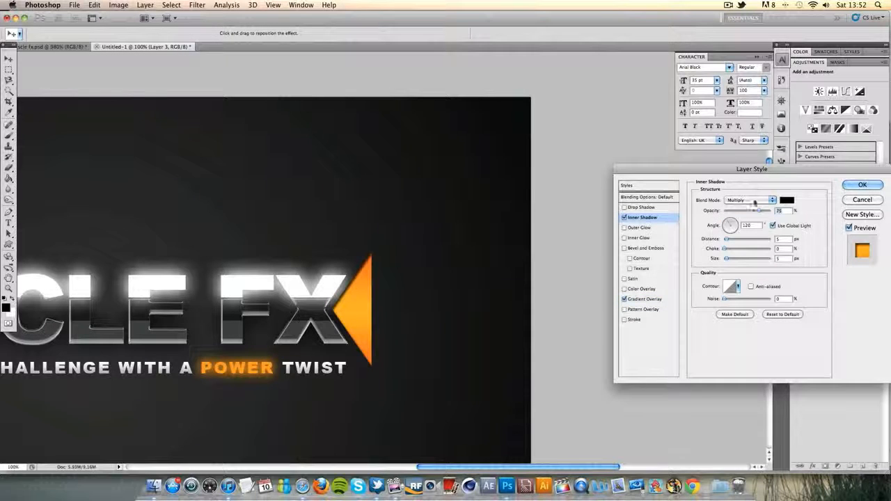
{"action": "left_click", "coordinate": [749, 201]}
{"action": "left_click", "coordinate": [736, 265]}
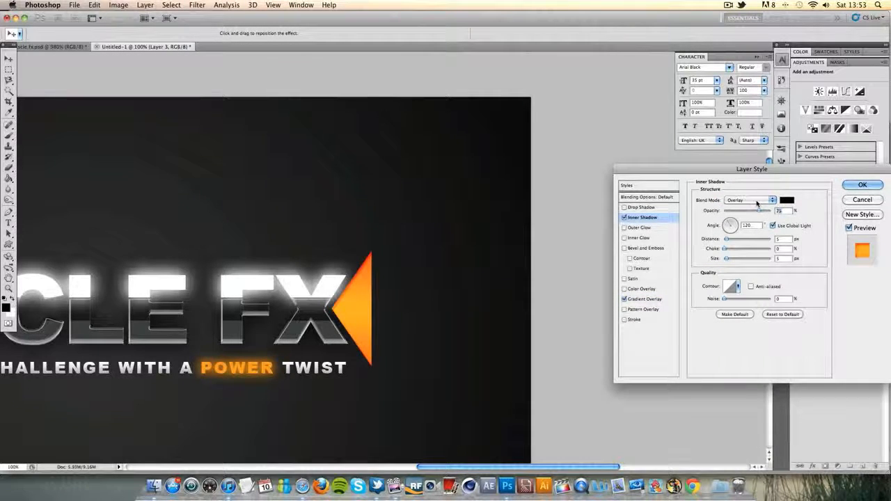
{"action": "left_click", "coordinate": [785, 201]}
{"action": "left_click_drag", "start_coordinate": [711, 222], "coordinate": [478, 111]}
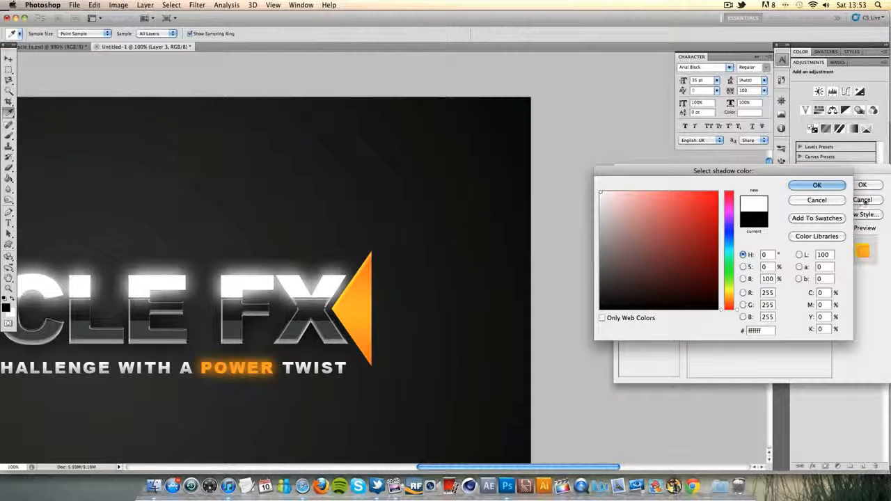
{"action": "left_click", "coordinate": [837, 187]}
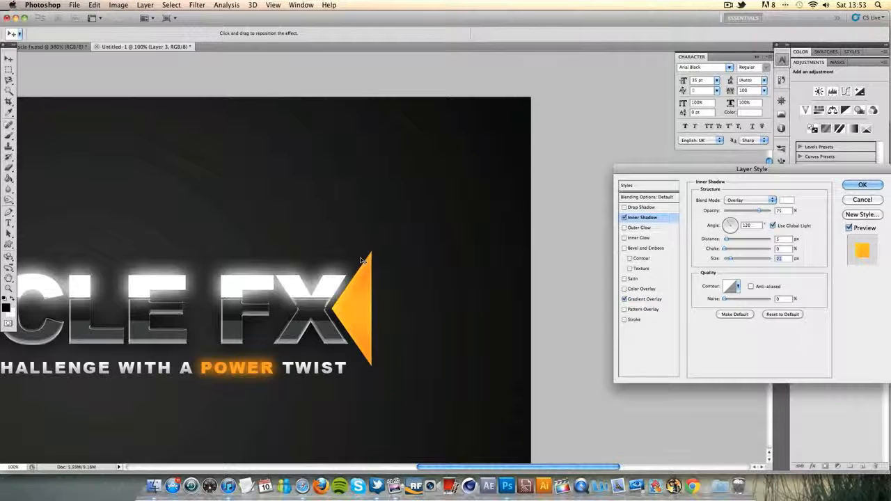
{"action": "left_click", "coordinate": [862, 184]}
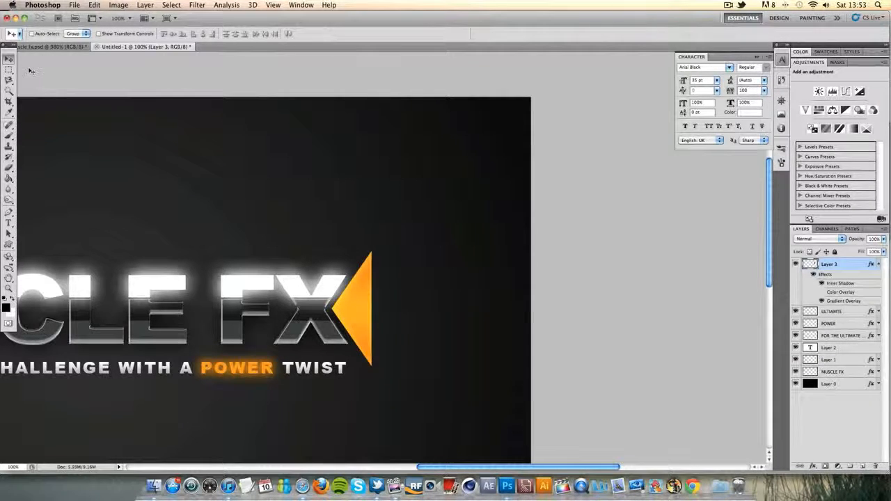
Duplicate the orange triangle layer and nudge the copy right so it peeks out behind the original
{"action": "key", "text": "super+j"}
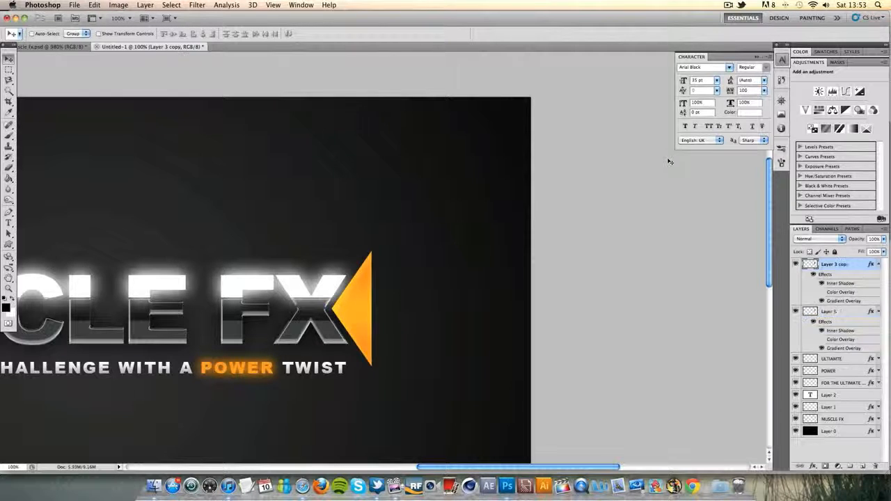
{"action": "key", "text": "Right"}
{"action": "key", "text": "Right"}
{"action": "key", "text": "Right"}
{"action": "key", "text": "Right"}
{"action": "key", "text": "Right"}
{"action": "key", "text": "Right"}
{"action": "key", "text": "Right"}
{"action": "key", "text": "Right"}
{"action": "key", "text": "Right"}
{"action": "key", "text": "Right"}
{"action": "key", "text": "Right"}
{"action": "key", "text": "Right"}
{"action": "key", "text": "Right"}
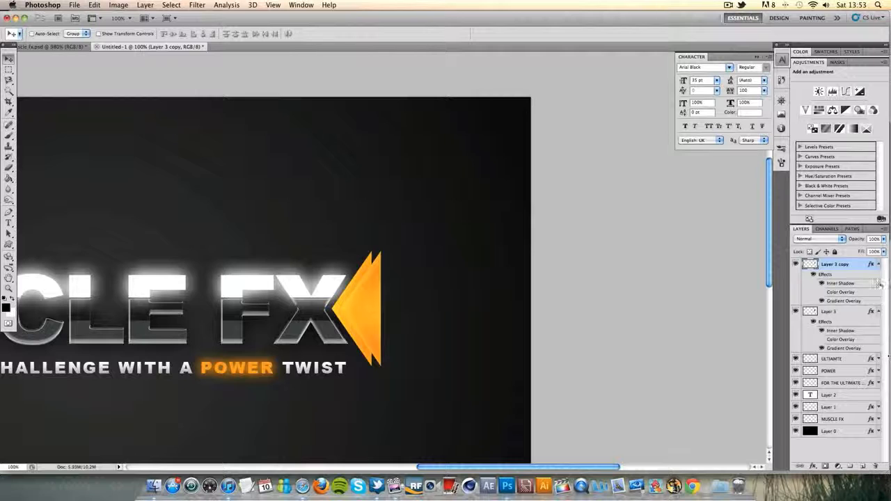
Collapse both triangle layers' effects and stack Layer 3 copy beneath Layer 3, checking each one by toggling its visibility
{"action": "left_click", "coordinate": [878, 265]}
{"action": "left_click", "coordinate": [878, 276]}
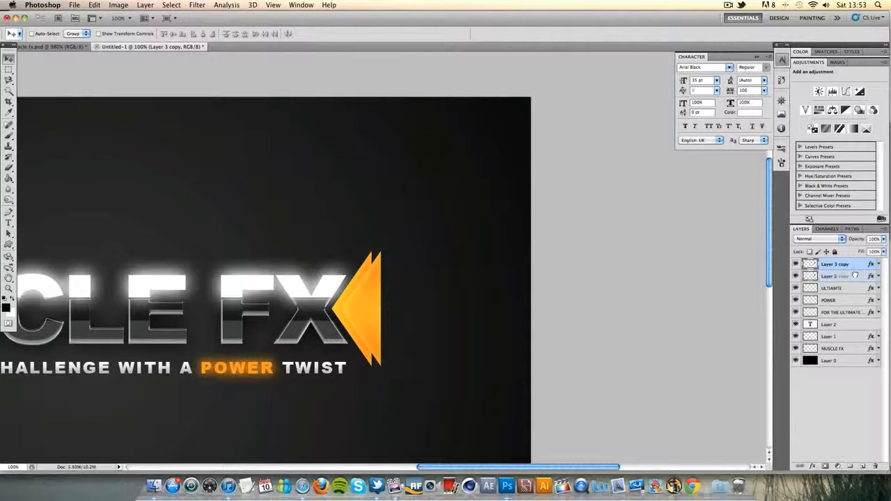
{"action": "left_click_drag", "start_coordinate": [855, 277], "coordinate": [853, 276]}
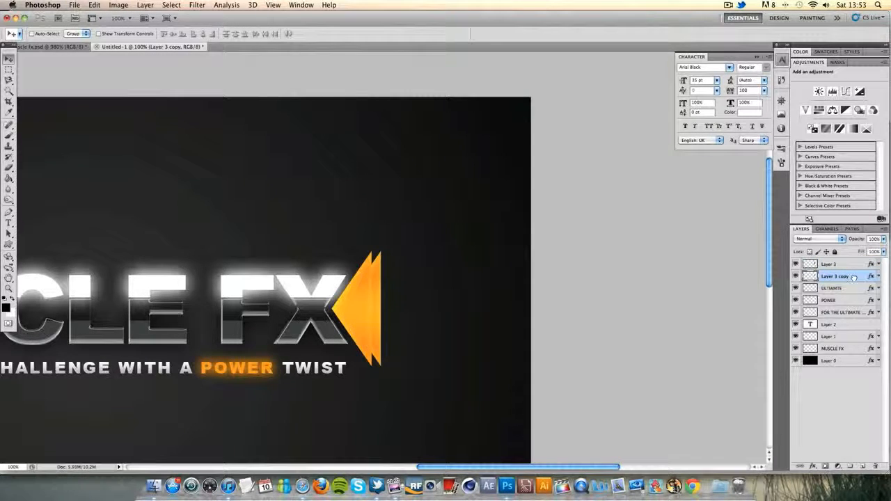
{"action": "left_click", "coordinate": [796, 265]}
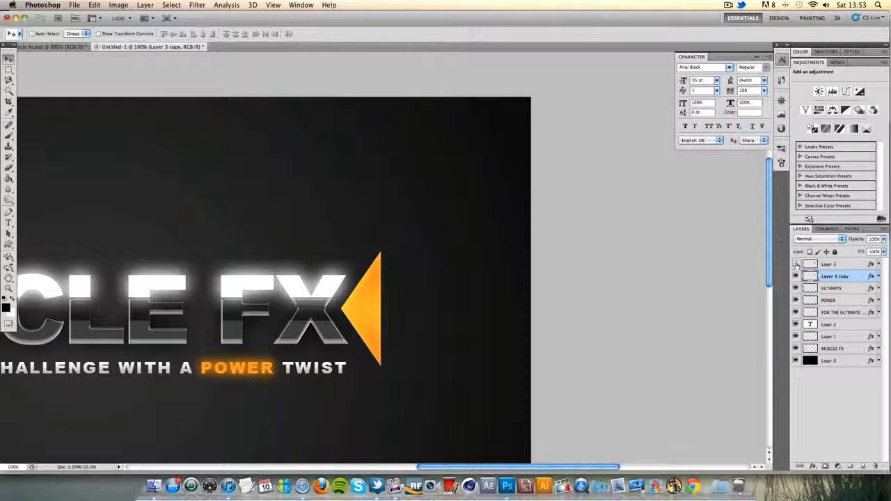
{"action": "left_click", "coordinate": [796, 264]}
{"action": "left_click", "coordinate": [795, 277]}
{"action": "left_click", "coordinate": [795, 277]}
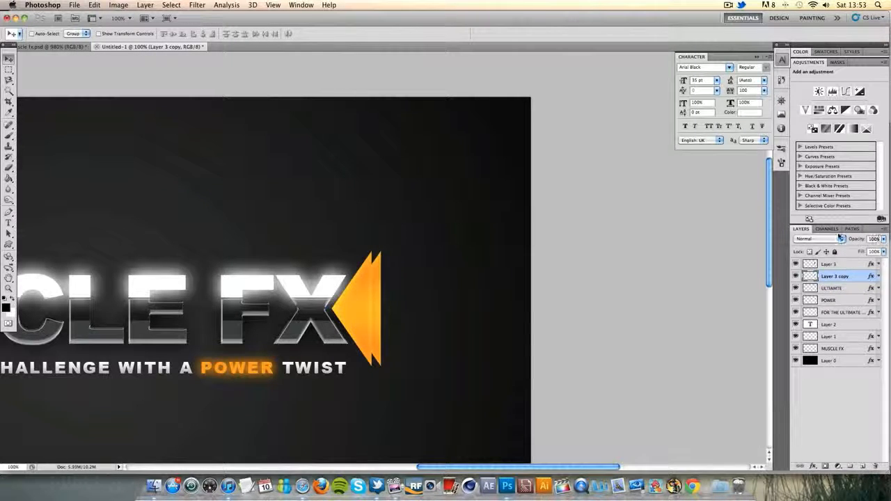
Lower the opacity of Layer 3 copy to 60% and duplicate it
{"action": "type", "text": "00"}
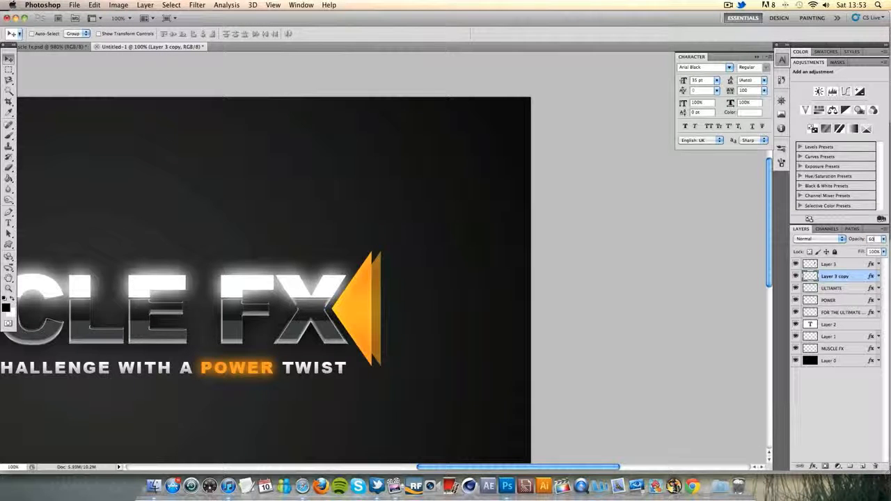
{"action": "key", "text": "super+j"}
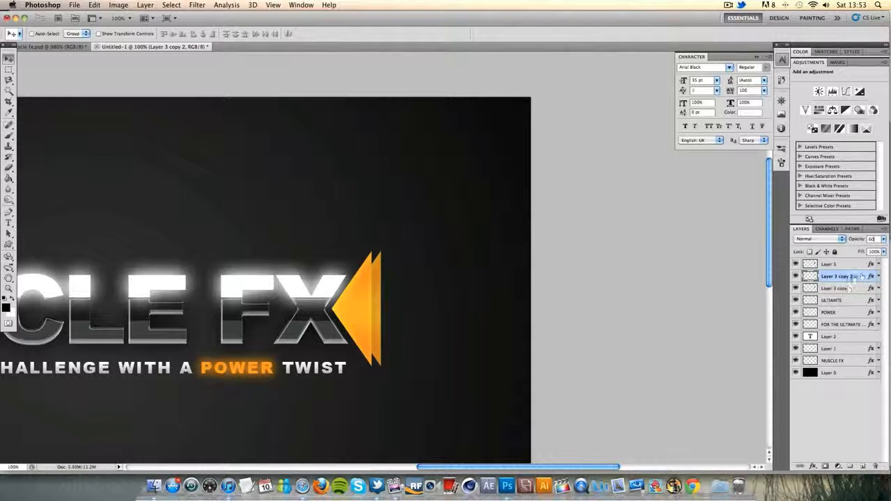
Nudge Layer 3 copy to the right so it forms a third triangle beyond the second one
{"action": "left_click", "coordinate": [846, 288]}
{"action": "key", "text": "Right"}
{"action": "key", "text": "Right"}
{"action": "key", "text": "Right"}
{"action": "key", "text": "Right"}
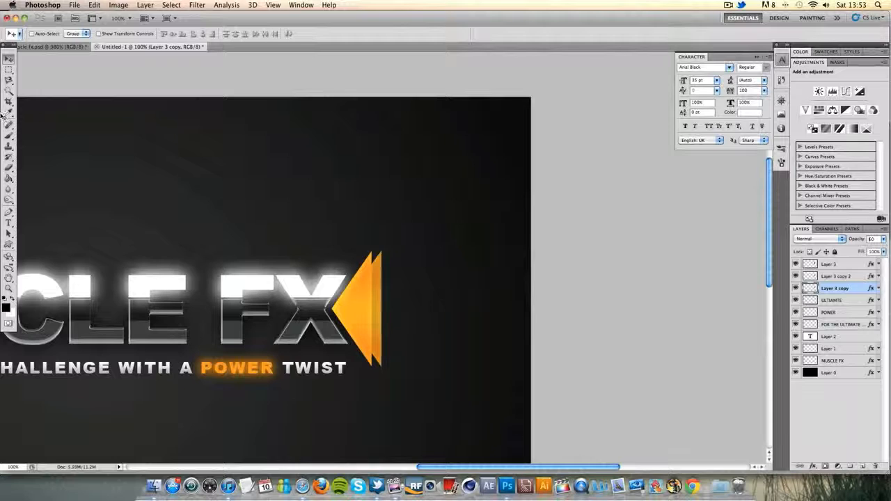
{"action": "key", "text": "Right"}
{"action": "key", "text": "Right"}
{"action": "key", "text": "Right"}
{"action": "key", "text": "Right"}
{"action": "key", "text": "Right"}
{"action": "key", "text": "Right"}
{"action": "key", "text": "Right"}
{"action": "key", "text": "Right"}
{"action": "key", "text": "Right"}
{"action": "key", "text": "Right"}
{"action": "key", "text": "Right"}
{"action": "key", "text": "Right"}
{"action": "key", "text": "Right"}
{"action": "key", "text": "Right"}
{"action": "key", "text": "Right"}
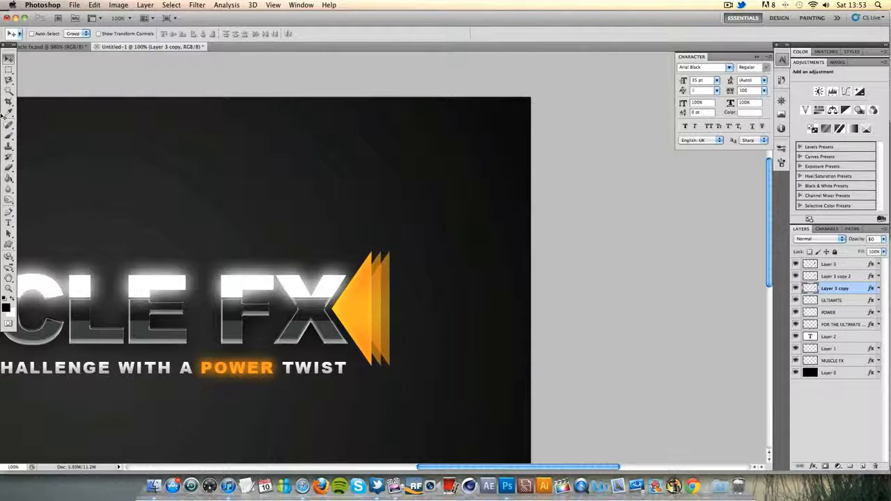
{"action": "key", "text": "Right"}
{"action": "key", "text": "Right"}
{"action": "key", "text": "Right"}
{"action": "key", "text": "Right"}
{"action": "key", "text": "Right"}
{"action": "key", "text": "Right"}
{"action": "key", "text": "Right"}
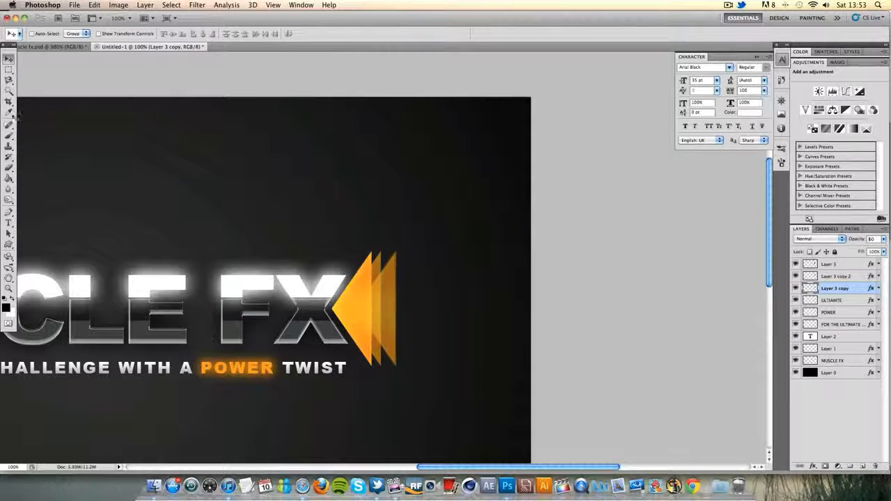
Nudge the middle triangle, Layer 3 copy 2, further right to widen its offset from the front triangle
{"action": "left_click", "coordinate": [839, 276]}
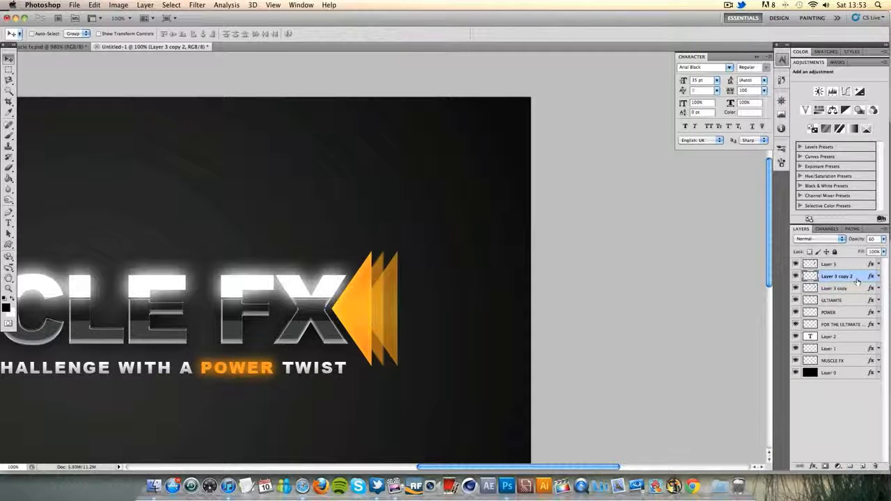
{"action": "key", "text": "Right"}
{"action": "key", "text": "Right"}
{"action": "key", "text": "Right"}
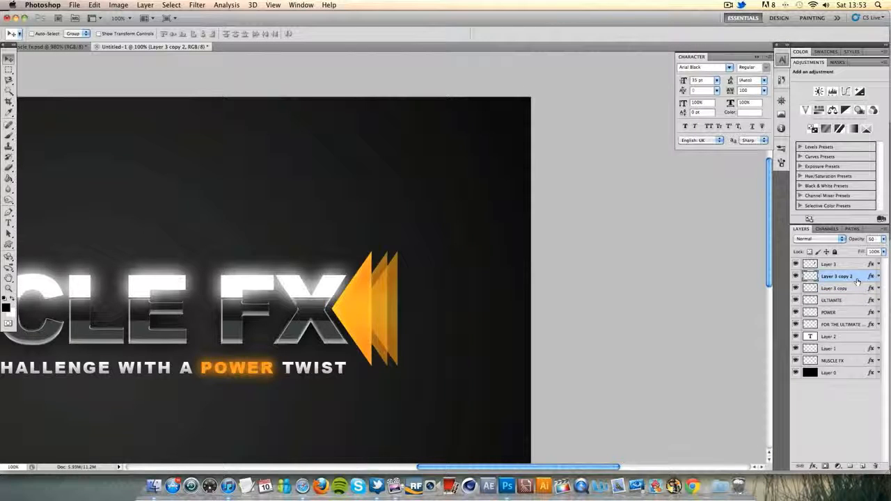
Nudge the rearmost triangle, Layer 3 copy, further right to even out the spacing between the three triangles
{"action": "left_click", "coordinate": [856, 288]}
{"action": "key", "text": "Right"}
{"action": "key", "text": "Right"}
{"action": "key", "text": "Right"}
{"action": "key", "text": "Right"}
{"action": "key", "text": "Right"}
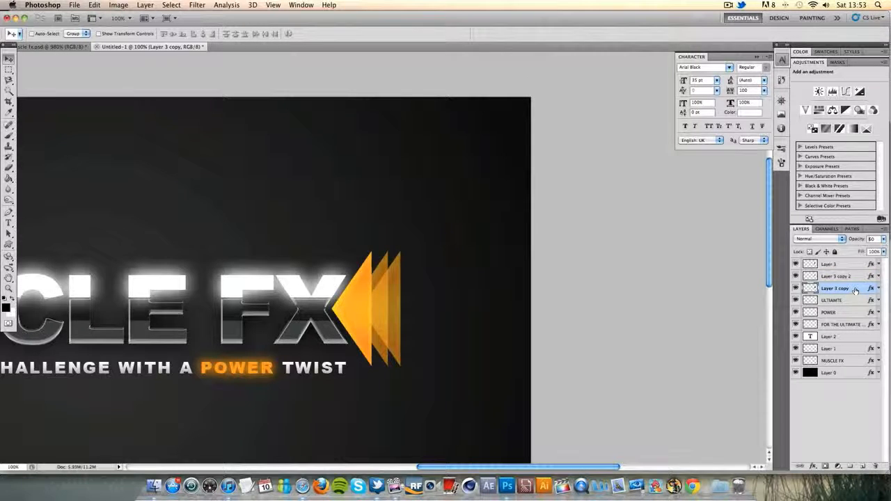
{"action": "key", "text": "Right"}
{"action": "key", "text": "Right"}
{"action": "key", "text": "Right"}
{"action": "key", "text": "Right"}
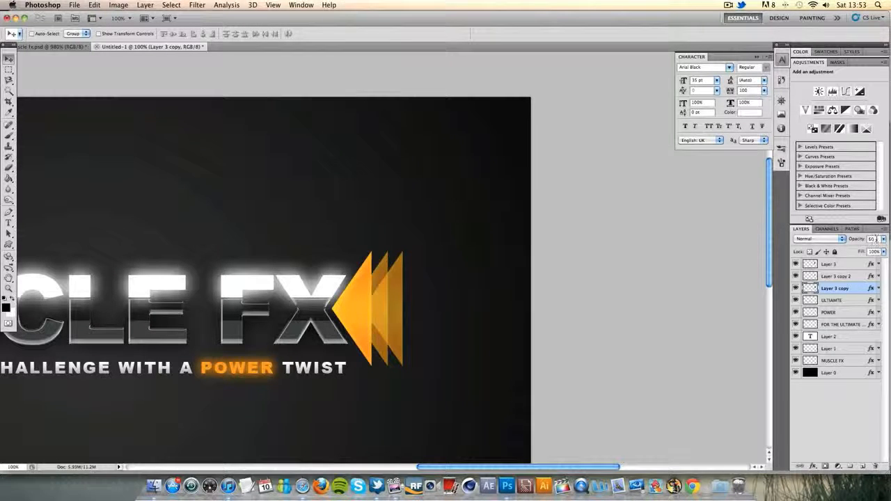
{"action": "key", "text": "BackSpace"}
{"action": "key", "text": "BackSpace"}
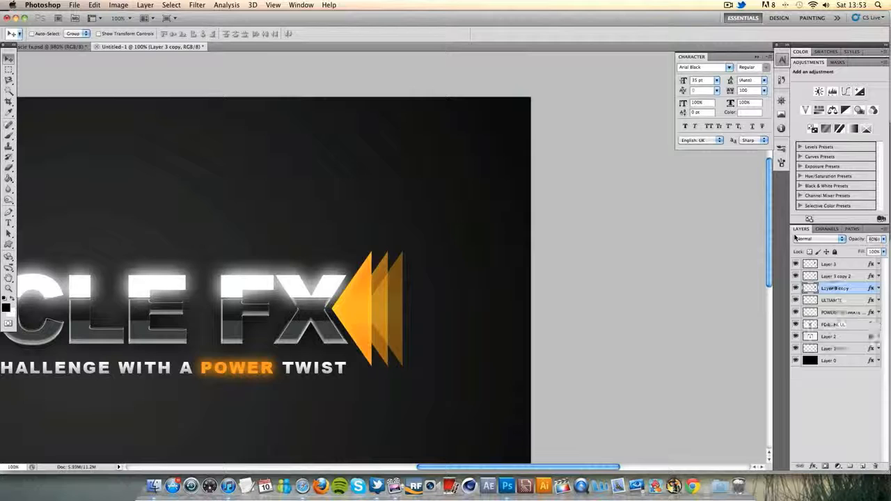
{"action": "key", "text": "3"}
{"action": "left_click", "coordinate": [833, 299]}
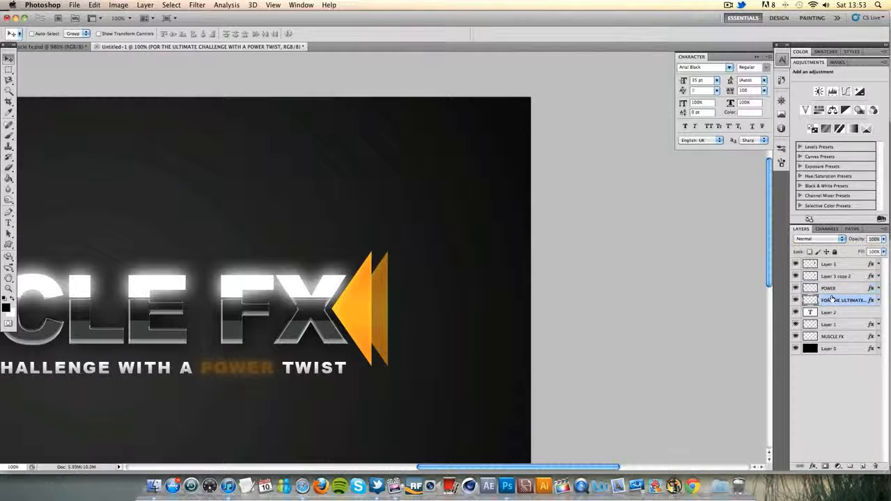
{"action": "left_click", "coordinate": [841, 278]}
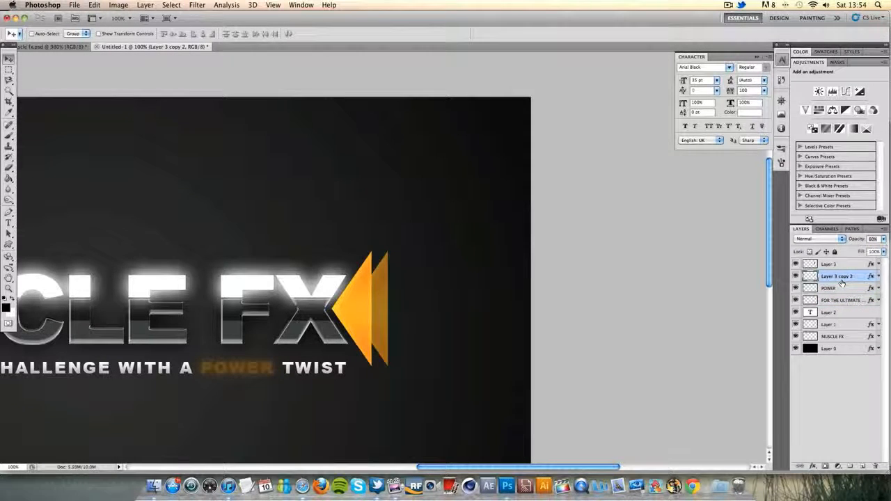
{"action": "key", "text": "super+alt+z"}
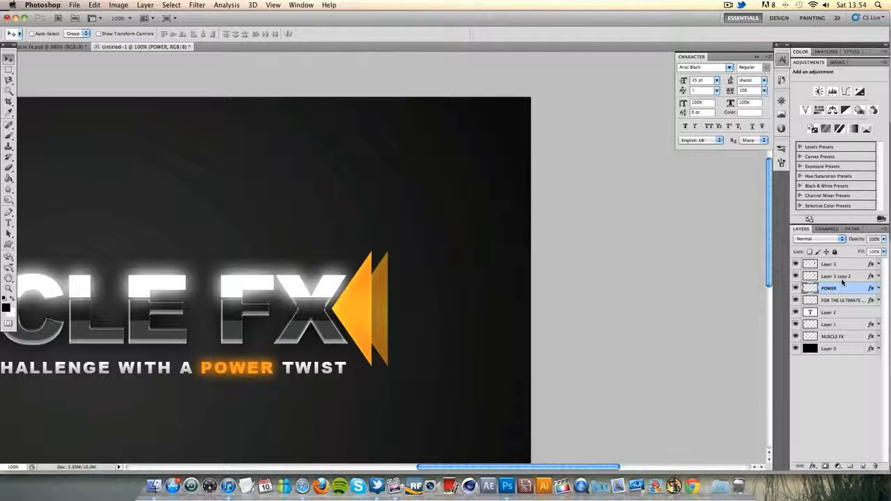
{"action": "key", "text": "super+alt+z"}
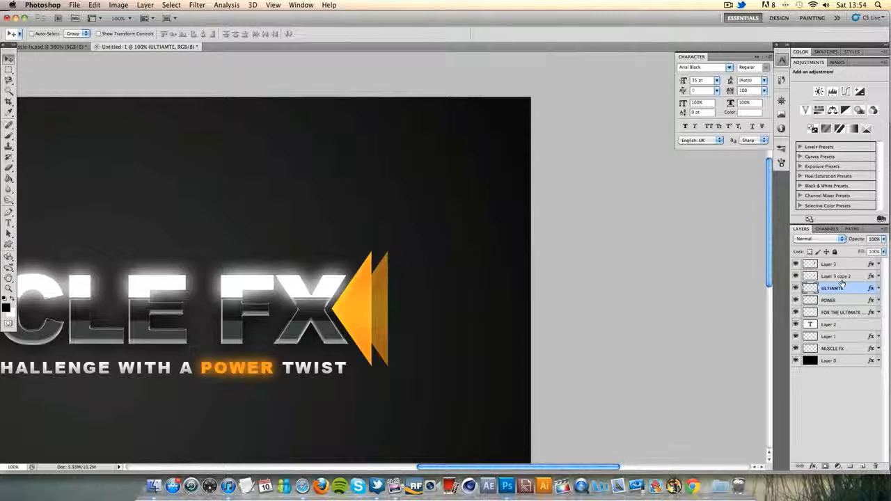
{"action": "key", "text": "super+alt+z"}
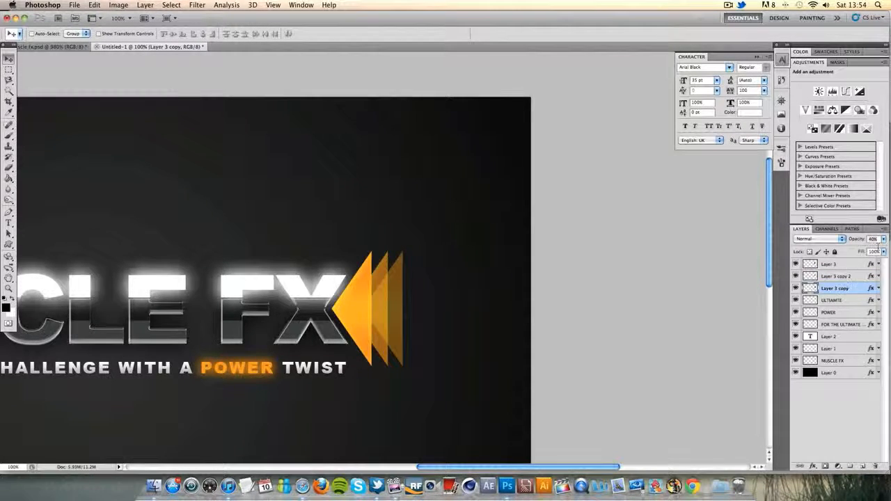
Lower the opacity of the rearmost triangle, Layer 3 copy, to 30% and duplicate it
{"action": "key", "text": "3"}
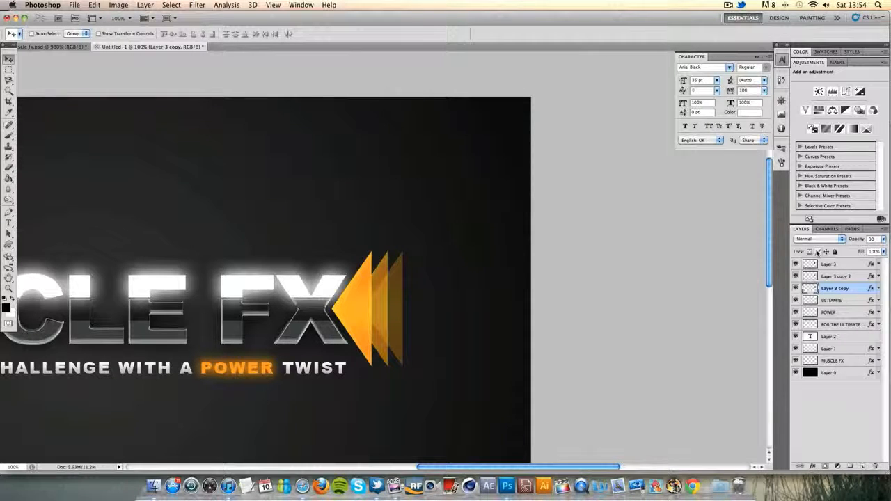
{"action": "key", "text": "super+j"}
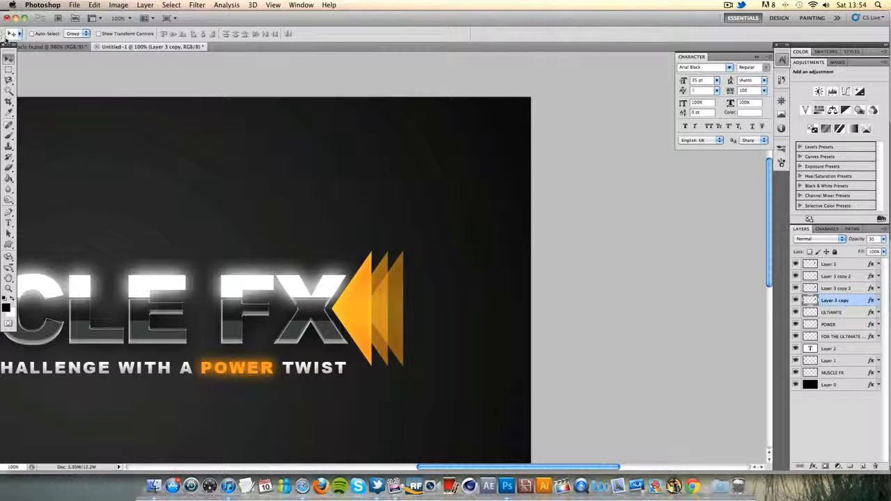
Nudge the rearmost triangle, Layer 3 copy, further right so it forms a fourth triangle spaced like the others
{"action": "key", "text": "Right"}
{"action": "key", "text": "Right"}
{"action": "key", "text": "Right"}
{"action": "key", "text": "Right"}
{"action": "key", "text": "Right"}
{"action": "key", "text": "Right"}
{"action": "key", "text": "Right"}
{"action": "key", "text": "Right"}
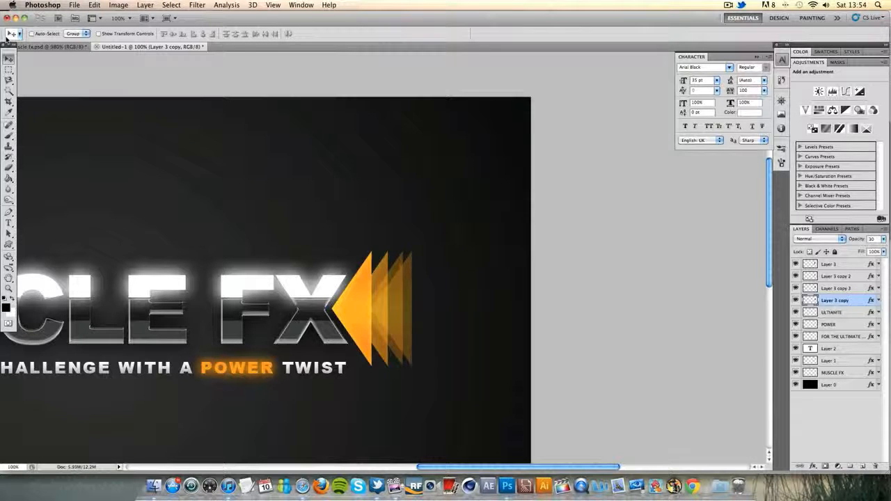
{"action": "key", "text": "Right"}
{"action": "key", "text": "Right"}
{"action": "key", "text": "Right"}
{"action": "key", "text": "Right"}
{"action": "key", "text": "Right"}
{"action": "key", "text": "Right"}
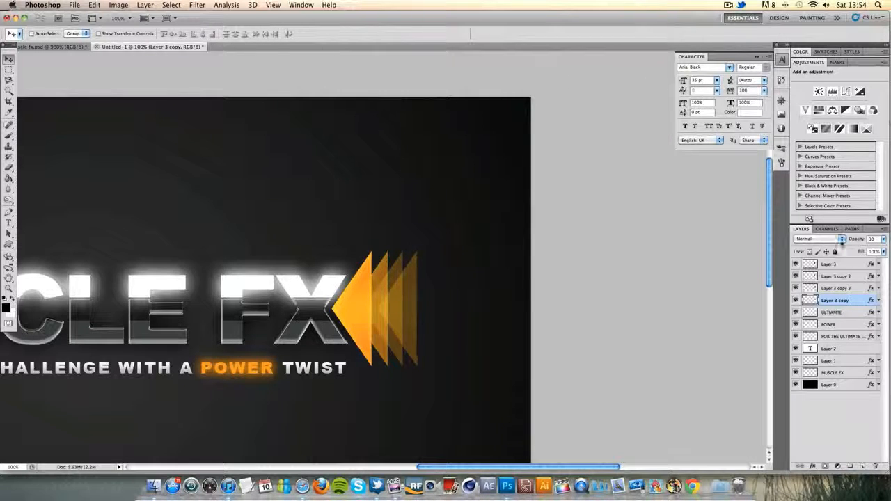
Lower the opacity of the fourth triangle, Layer 3 copy, to 10%
{"action": "left_click", "coordinate": [859, 239]}
{"action": "type", "text": "10"}
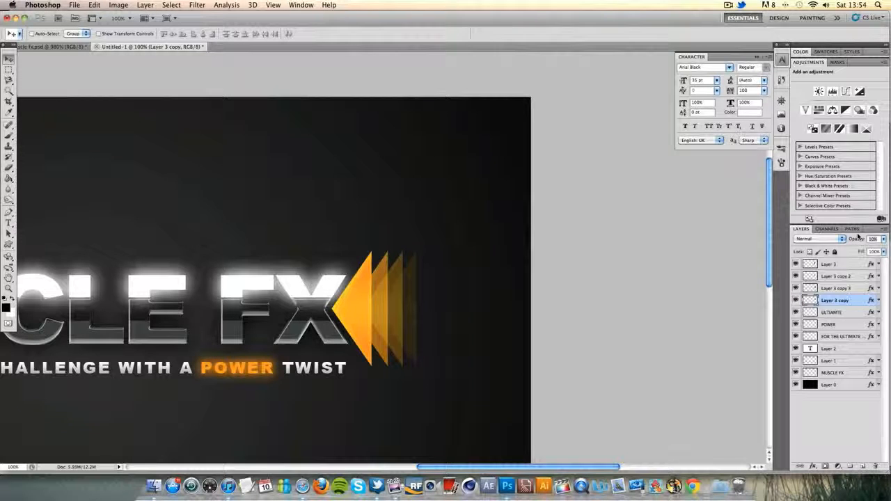
{"action": "key", "text": "Return"}
Examine the whole logo composition at a reduced zoom, with the character settings out of the way
{"action": "left_click", "coordinate": [12, 287]}
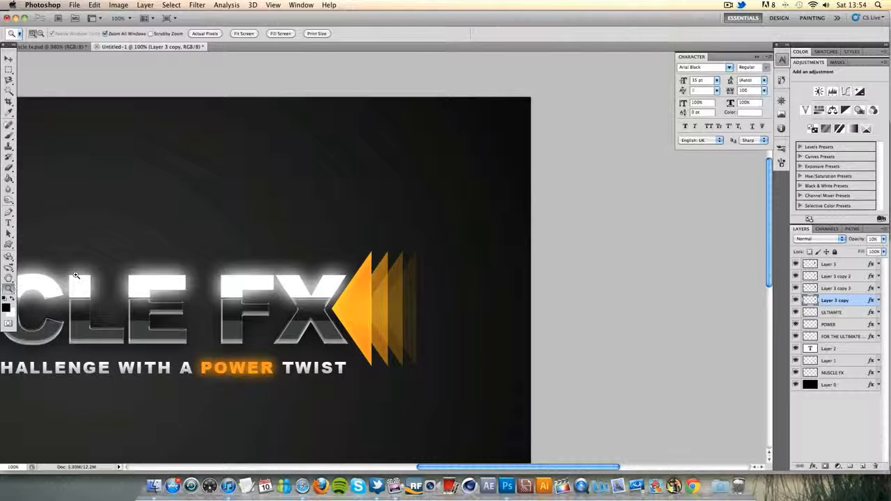
{"action": "right_click", "coordinate": [76, 276]}
{"action": "left_click", "coordinate": [110, 287]}
{"action": "right_click", "coordinate": [99, 295]}
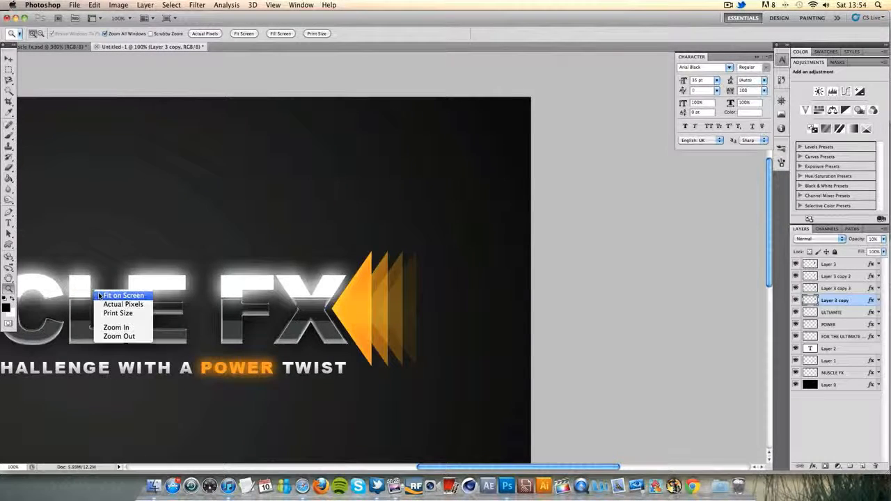
{"action": "left_click", "coordinate": [122, 295]}
{"action": "right_click", "coordinate": [186, 286]}
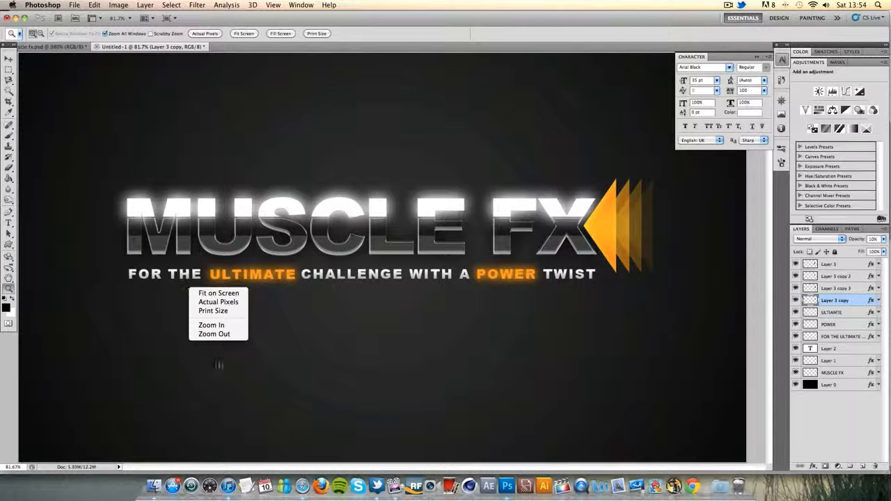
{"action": "left_click", "coordinate": [218, 337]}
{"action": "left_click", "coordinate": [759, 58]}
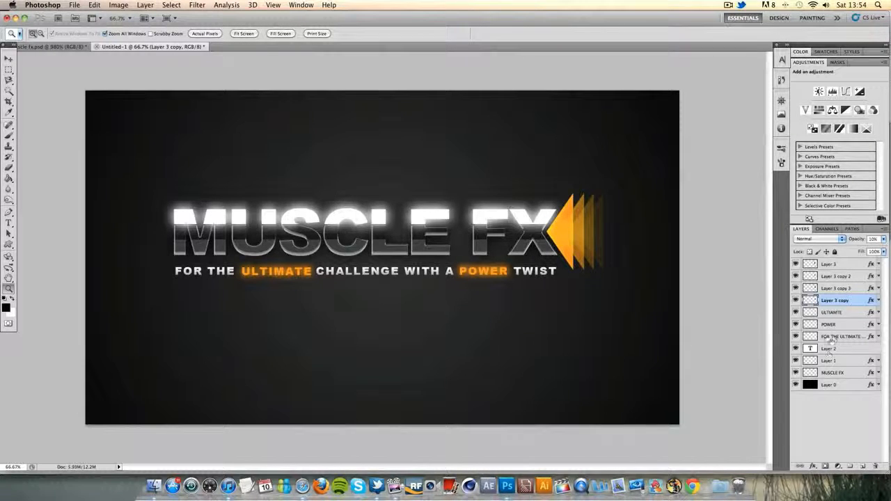
Nudge the three tagline layers, FOR THE ULTIMATE, POWER and ULTIAMTE, down together to widen the gap below the title
{"action": "left_click", "coordinate": [832, 336]}
{"action": "left_click", "coordinate": [830, 325], "text": "shift"}
{"action": "left_click", "coordinate": [833, 312], "text": "shift"}
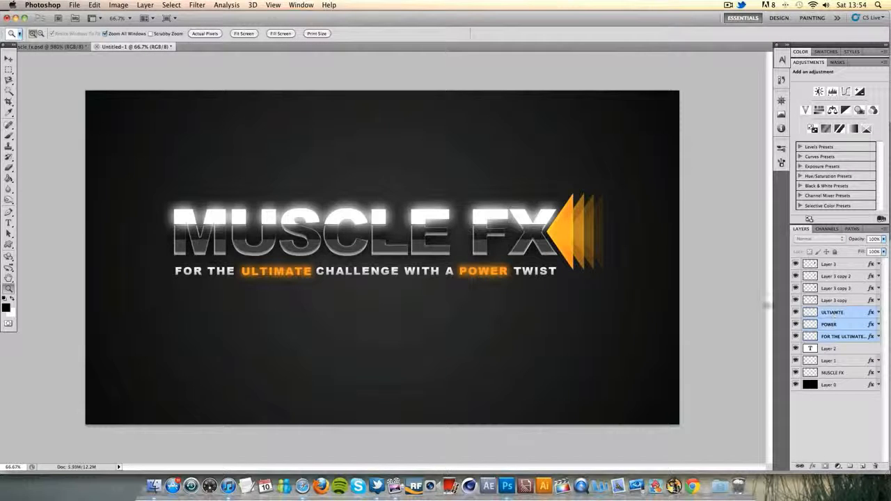
{"action": "left_click", "coordinate": [10, 59]}
{"action": "key", "text": "Down"}
{"action": "key", "text": "Down"}
{"action": "key", "text": "Down"}
{"action": "key", "text": "Down"}
{"action": "key", "text": "Down"}
{"action": "key", "text": "Down"}
{"action": "key", "text": "Down"}
{"action": "key", "text": "Down"}
{"action": "key", "text": "Down"}
{"action": "key", "text": "Down"}
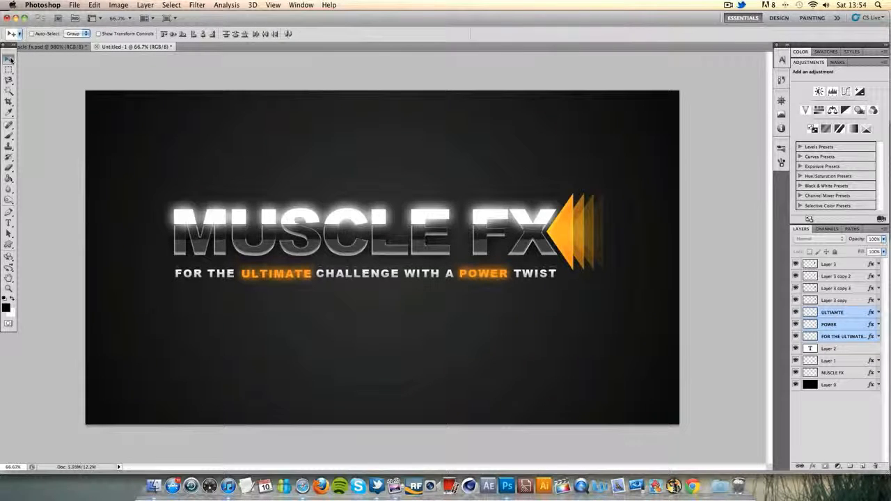
Draw a thin horizontal bar on a new layer between the title and the tagline, spanning the title's width
{"action": "left_click", "coordinate": [8, 244]}
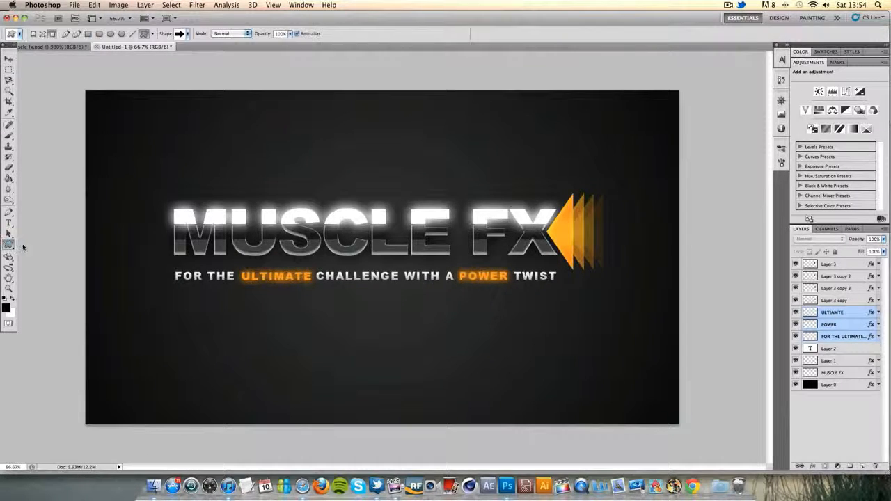
{"action": "left_click", "coordinate": [41, 244]}
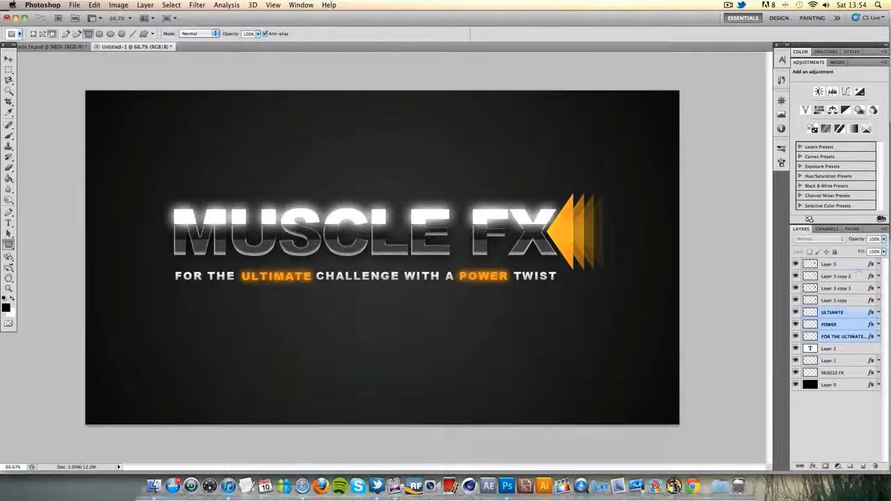
{"action": "left_click", "coordinate": [862, 466]}
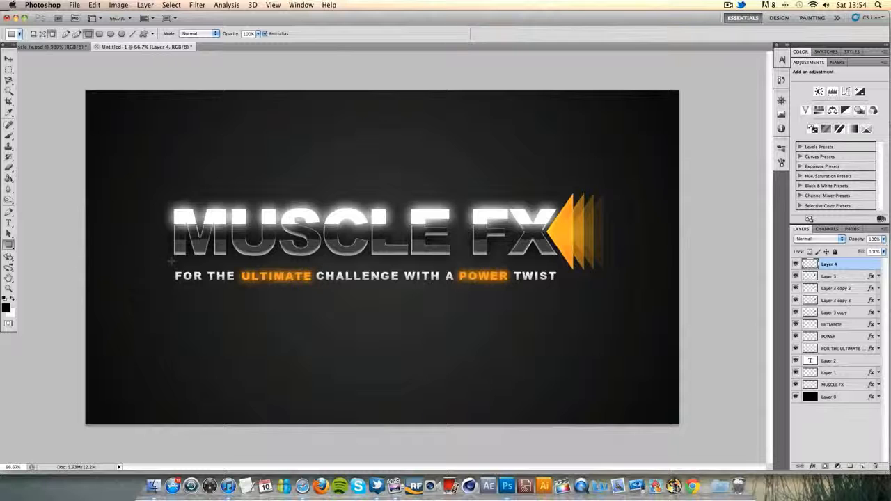
{"action": "left_click_drag", "start_coordinate": [172, 259], "coordinate": [562, 265]}
Add a Gradient Overlay to the divider bar, Layer 4, running from #212121 to #696969
{"action": "double_click", "coordinate": [848, 268]}
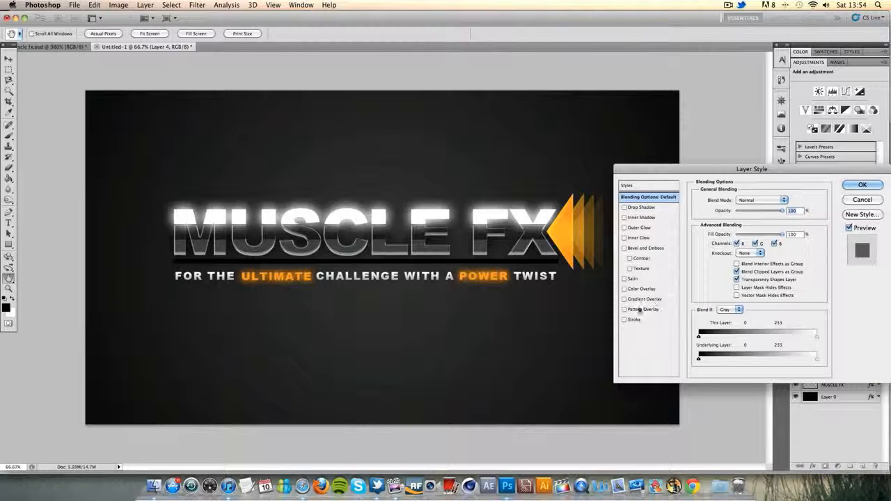
{"action": "left_click", "coordinate": [629, 301]}
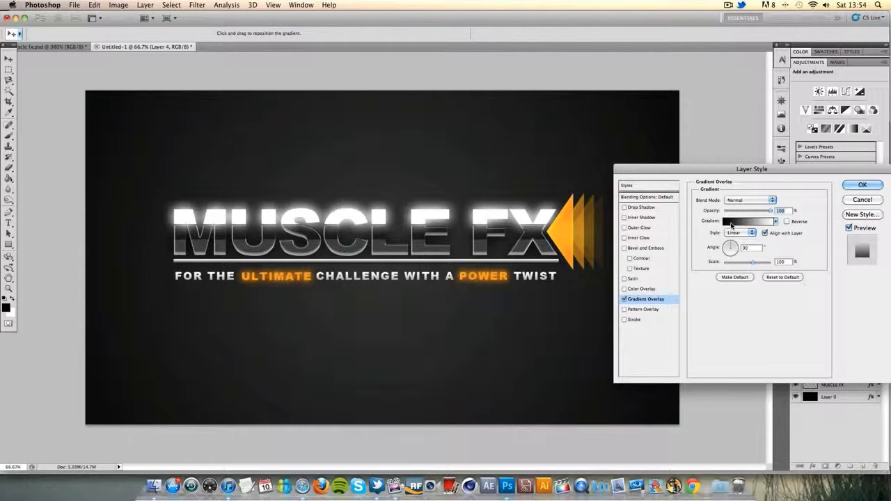
{"action": "left_click", "coordinate": [728, 235]}
{"action": "double_click", "coordinate": [750, 339]}
{"action": "left_click", "coordinate": [600, 263]}
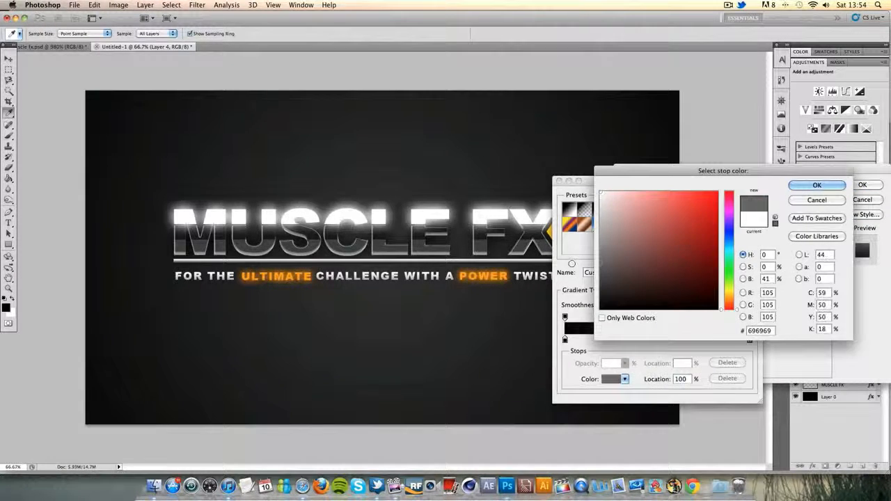
{"action": "left_click", "coordinate": [816, 185]}
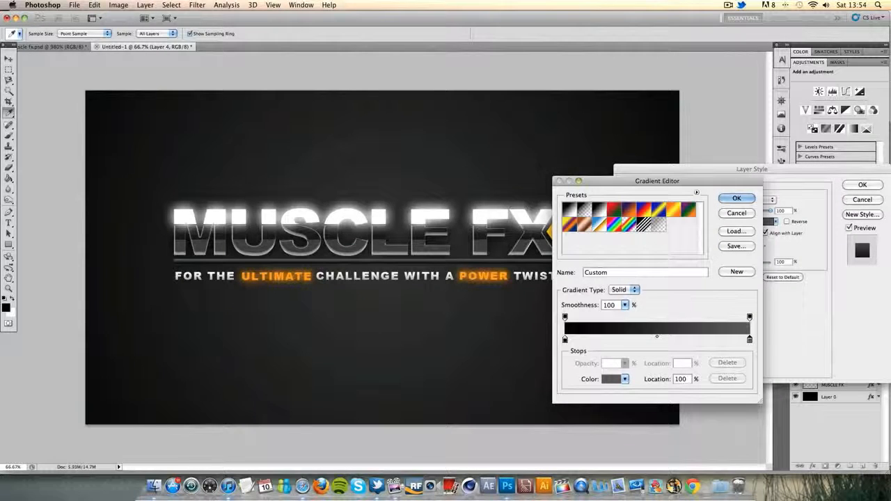
{"action": "double_click", "coordinate": [564, 339]}
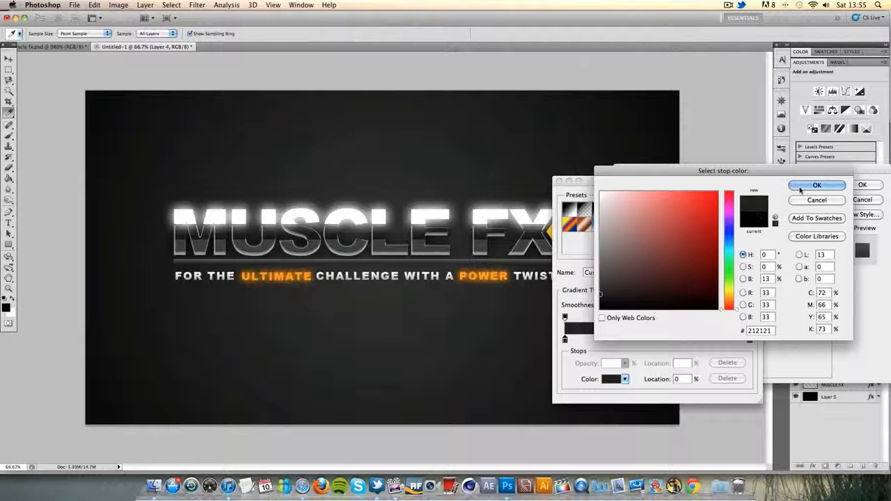
{"action": "key", "text": "Return"}
Place the bar gradient's dark stop at 49% and light stop at 50%, and set the dark stop's colour to #373737
{"action": "left_click_drag", "start_coordinate": [565, 339], "coordinate": [655, 340]}
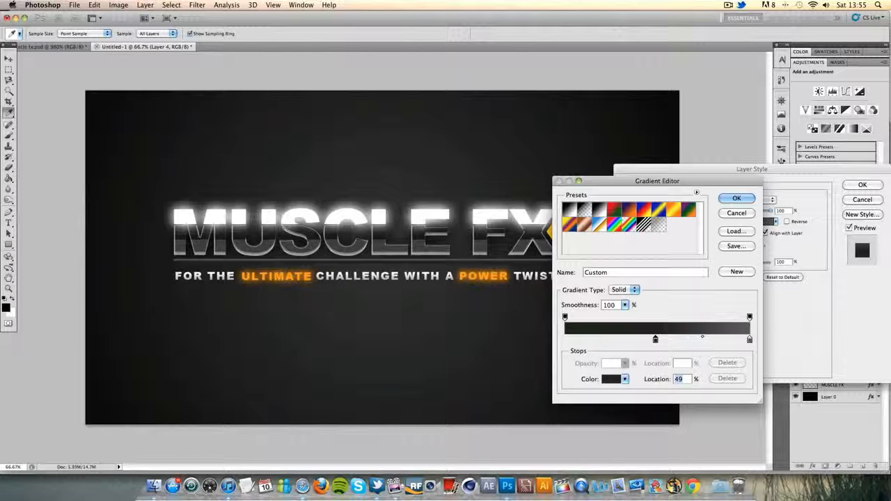
{"action": "left_click_drag", "start_coordinate": [748, 339], "coordinate": [656, 339]}
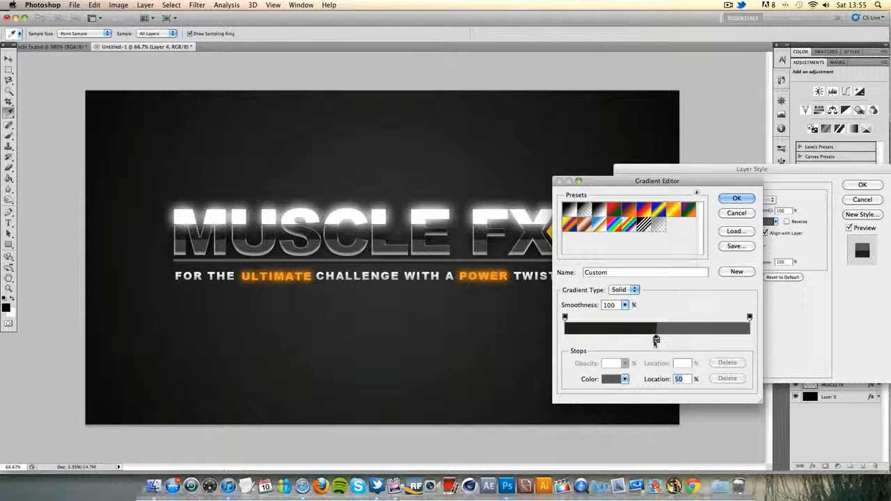
{"action": "double_click", "coordinate": [654, 340]}
{"action": "left_click_drag", "start_coordinate": [601, 295], "coordinate": [599, 283]}
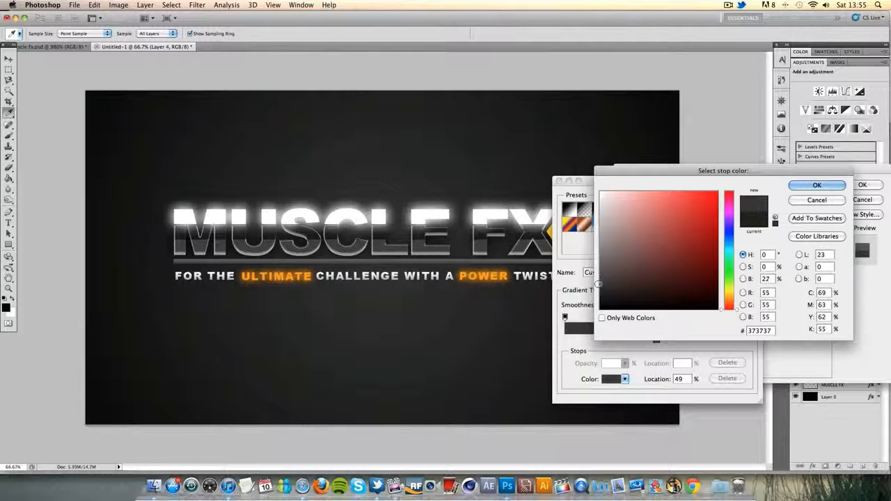
{"action": "left_click", "coordinate": [801, 186]}
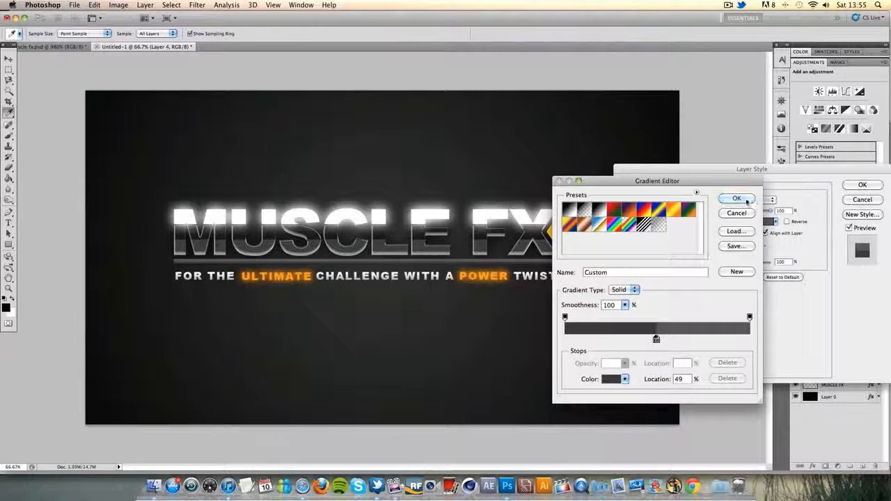
{"action": "left_click", "coordinate": [738, 198]}
Add an Outer Glow to the divider bar with Normal blend mode and black #000000, and collapse its effects list
{"action": "left_click", "coordinate": [625, 228]}
{"action": "left_click", "coordinate": [635, 229]}
{"action": "left_click", "coordinate": [751, 200]}
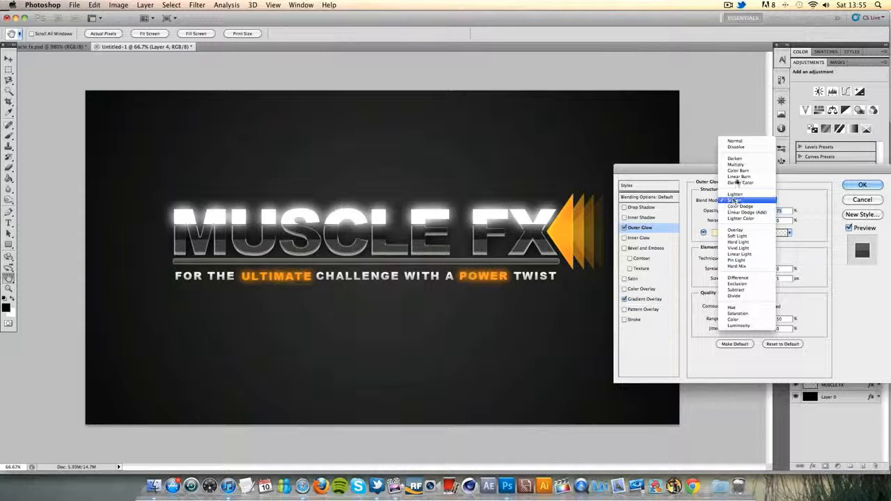
{"action": "left_click", "coordinate": [731, 140]}
{"action": "left_click", "coordinate": [715, 232]}
{"action": "left_click", "coordinate": [600, 310]}
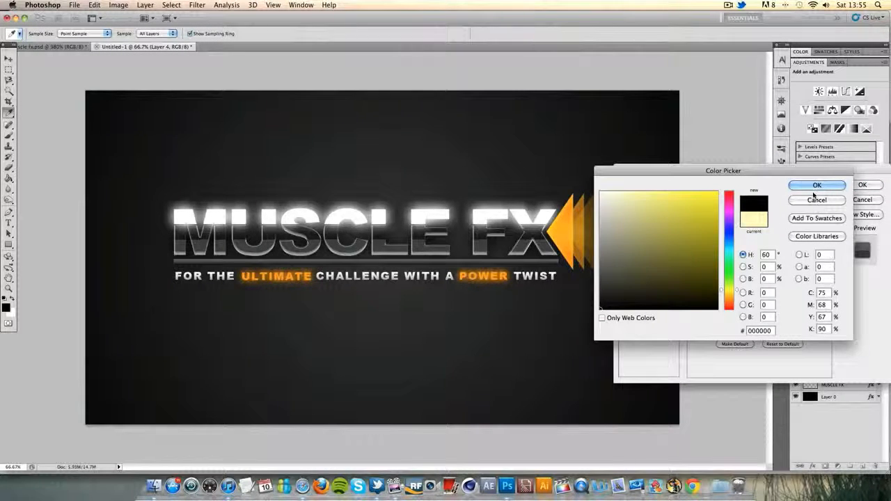
{"action": "left_click", "coordinate": [817, 201]}
{"action": "left_click", "coordinate": [862, 185]}
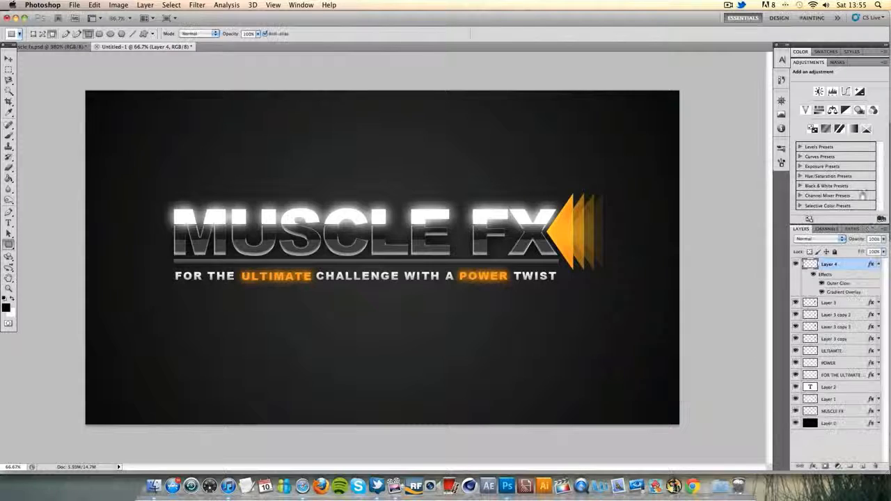
{"action": "left_click", "coordinate": [878, 264]}
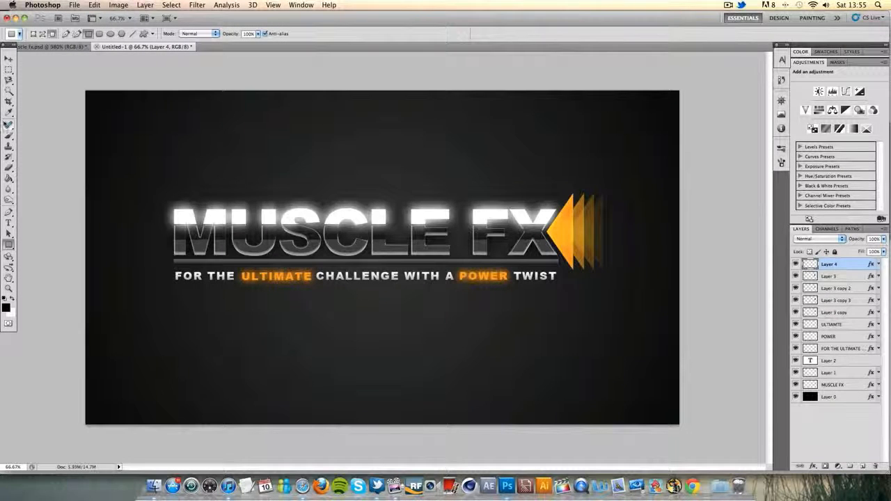
Nudge the divider bar, Layer 4, slightly down between the title and the tagline
{"action": "left_click", "coordinate": [12, 59]}
{"action": "key", "text": "Down"}
{"action": "key", "text": "Down"}
{"action": "key", "text": "Down"}
{"action": "key", "text": "Down"}
{"action": "key", "text": "Down"}
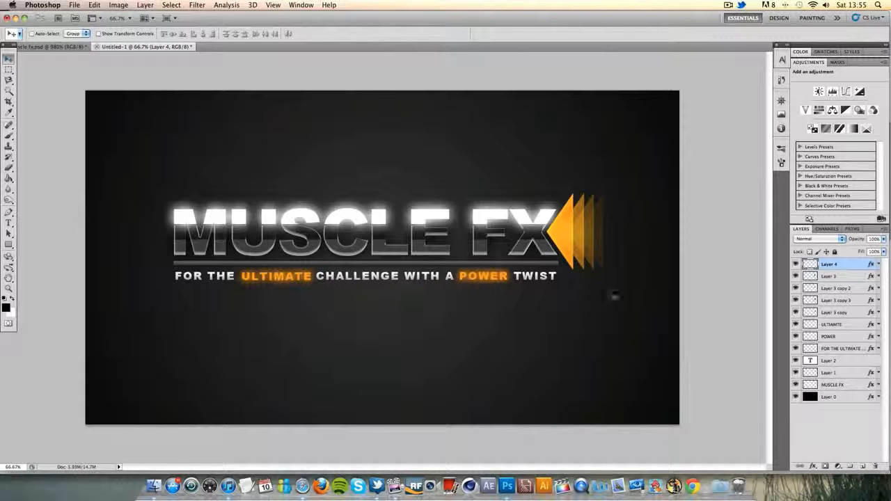
Replace the Gradient Overlay on the background, Layer 0, with a Color Overlay of #0c0c0c
{"action": "double_click", "coordinate": [846, 400]}
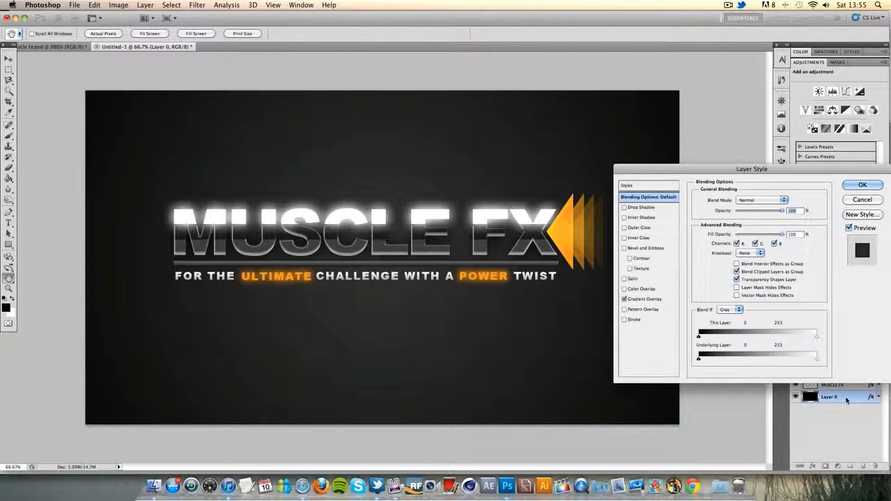
{"action": "left_click", "coordinate": [624, 299]}
{"action": "left_click", "coordinate": [624, 289]}
{"action": "left_click", "coordinate": [644, 289]}
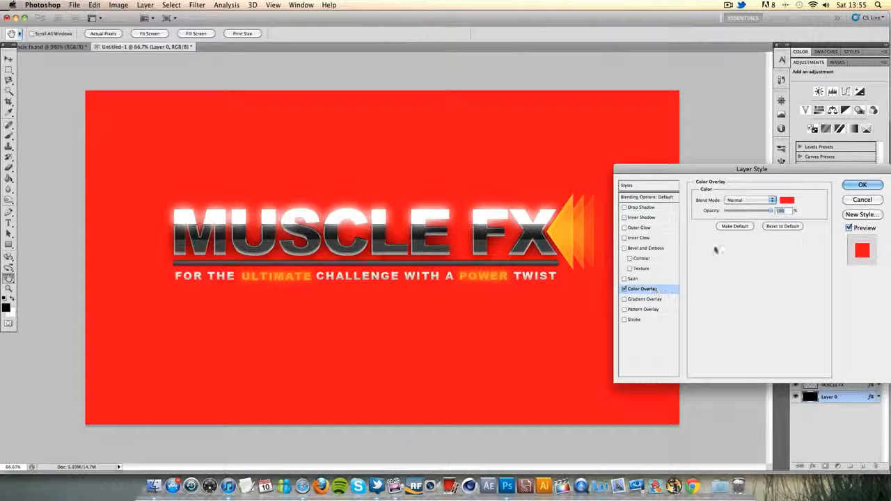
{"action": "left_click", "coordinate": [787, 201]}
{"action": "left_click", "coordinate": [613, 291]}
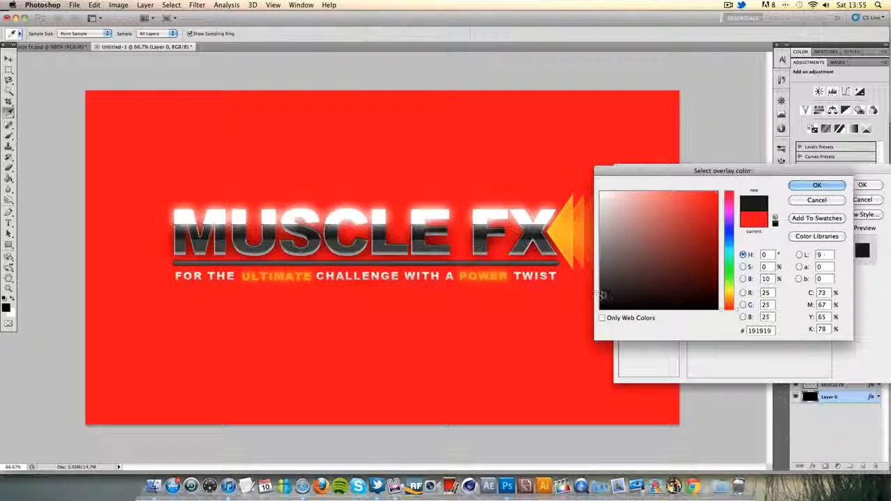
{"action": "left_click_drag", "start_coordinate": [613, 292], "coordinate": [570, 305]}
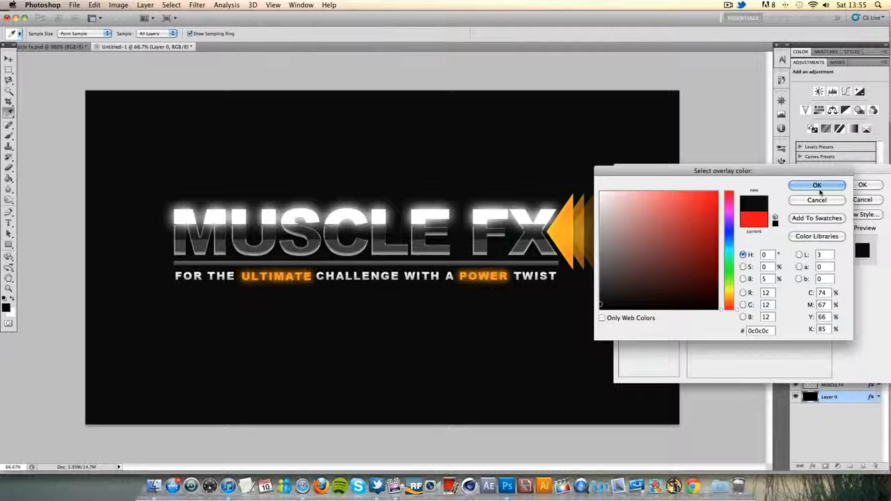
{"action": "left_click", "coordinate": [839, 185]}
{"action": "left_click", "coordinate": [861, 186]}
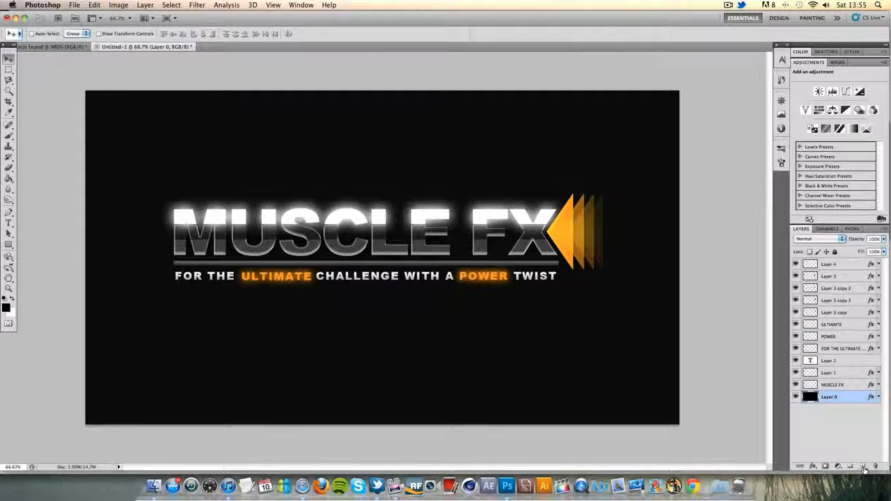
Create a new layer directly above the background, Layer 0, and paint one large soft white dab behind the centre of the logo
{"action": "left_click", "coordinate": [862, 466]}
{"action": "left_click", "coordinate": [9, 135]}
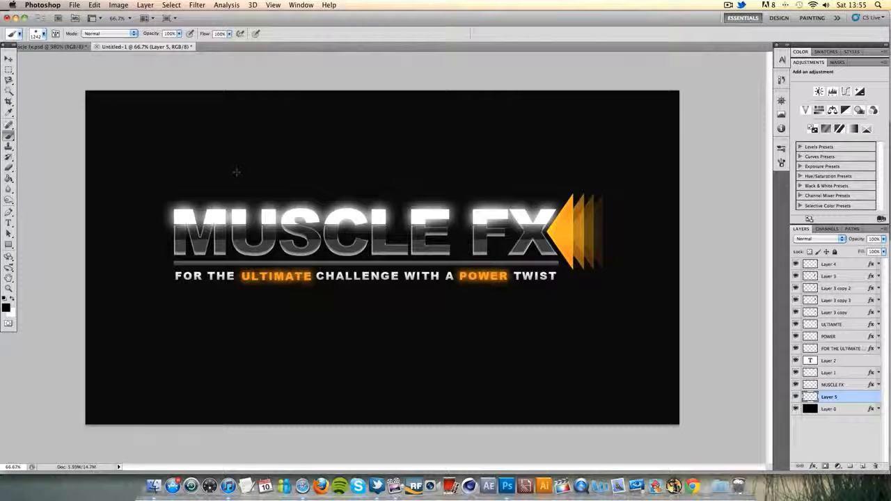
{"action": "key", "text": "Caps_Lock"}
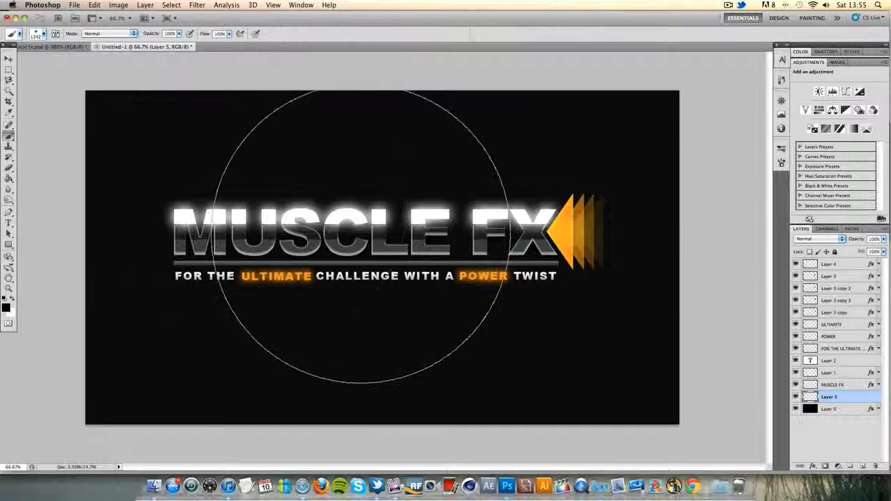
{"action": "key", "text": "Caps_Lock"}
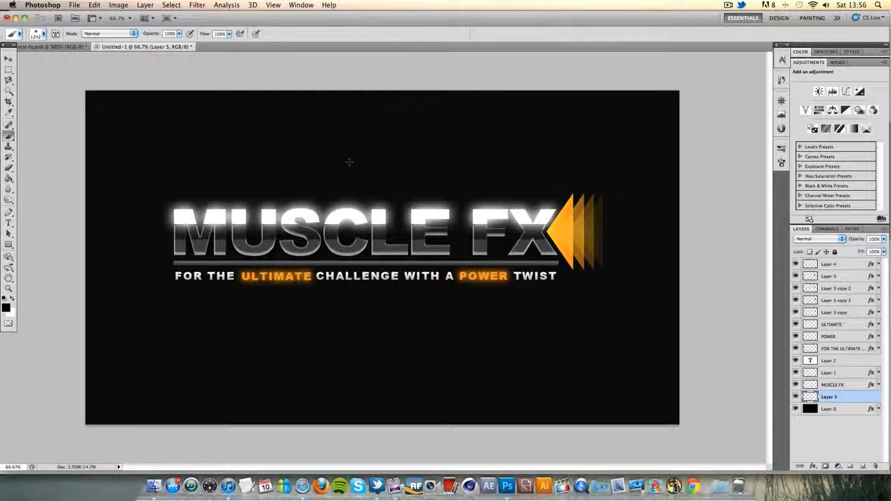
{"action": "key", "text": "Caps_Lock"}
{"action": "left_click", "coordinate": [12, 300]}
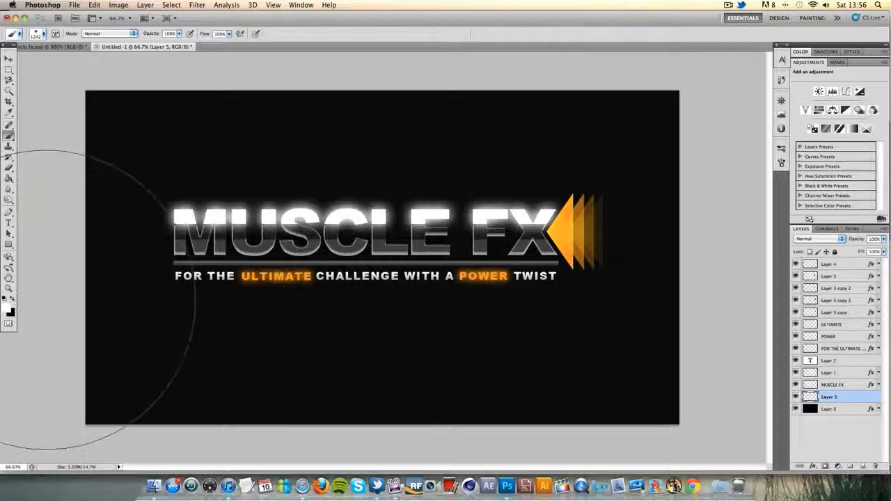
{"action": "left_click", "coordinate": [384, 245]}
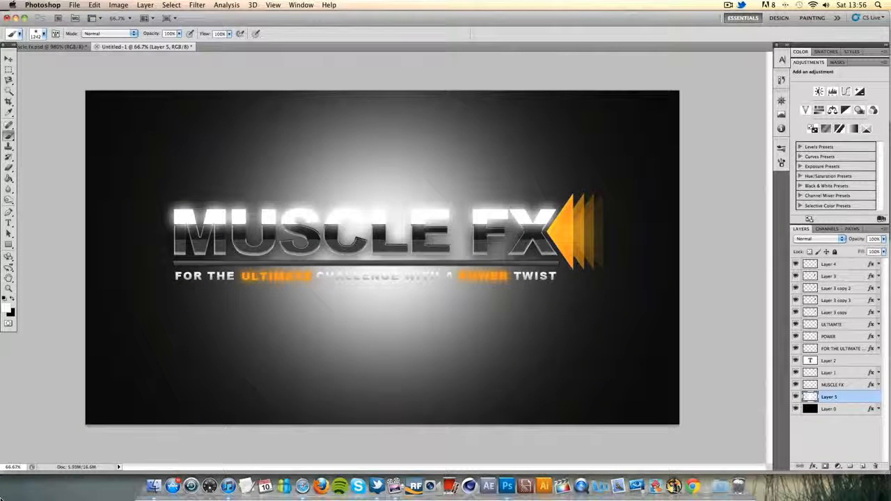
{"action": "key", "text": "super+z"}
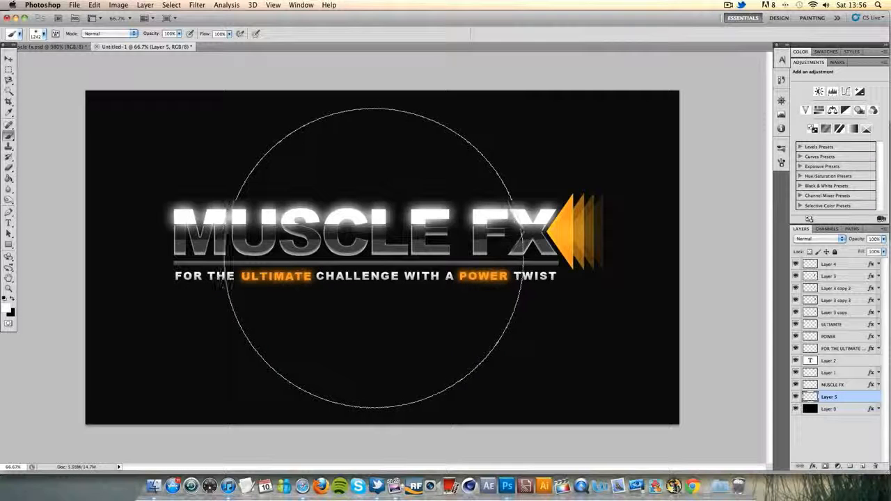
{"action": "left_click", "coordinate": [378, 257]}
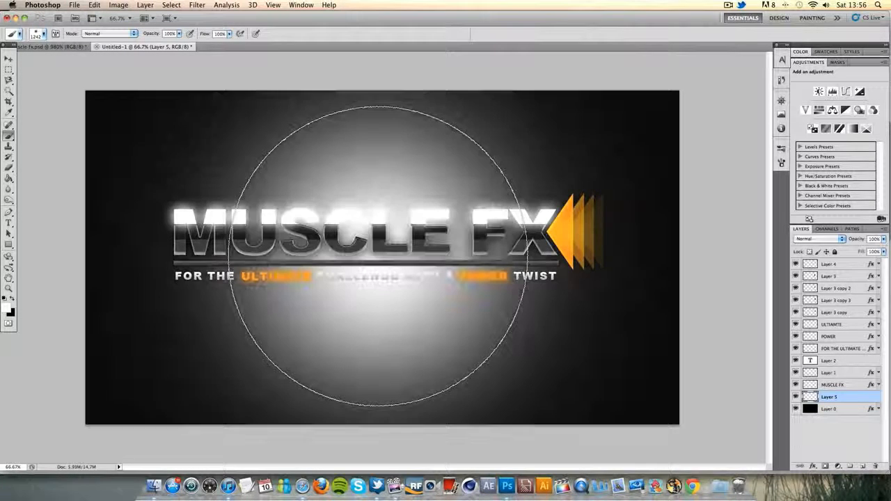
Set the opacity of the white glow layer, Layer 5, to 20%
{"action": "left_click_drag", "start_coordinate": [879, 239], "coordinate": [799, 234]}
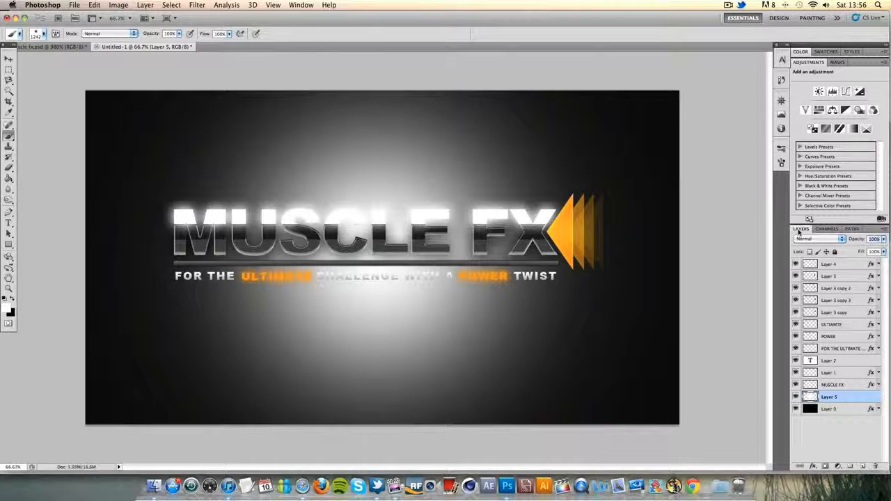
{"action": "type", "text": "10"}
{"action": "key", "text": "BackSpace"}
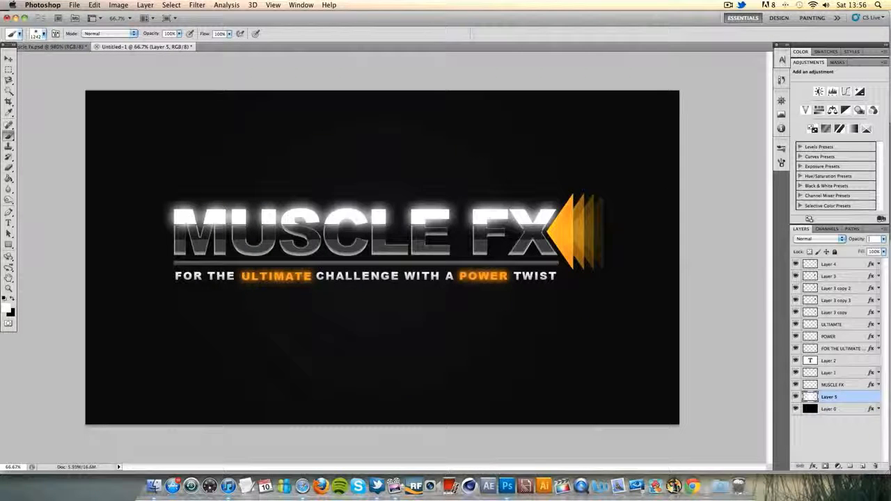
{"action": "key", "text": "BackSpace"}
{"action": "type", "text": "20"}
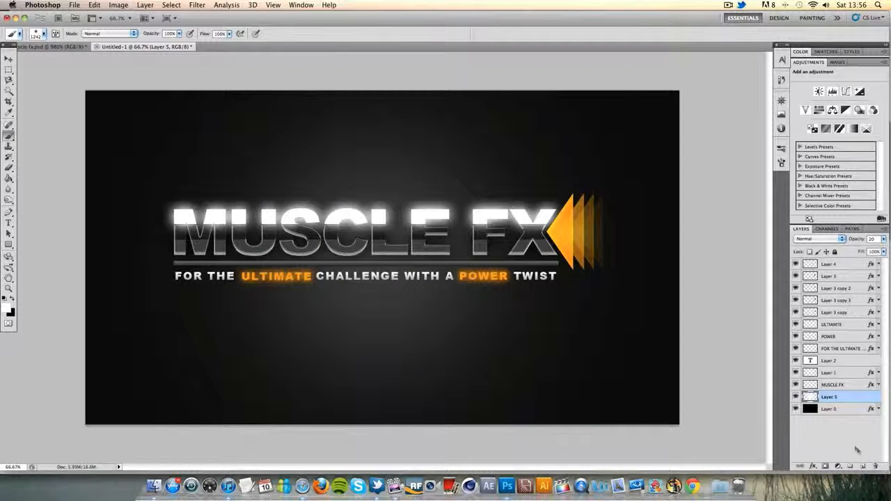
{"action": "type", "text": "h"}
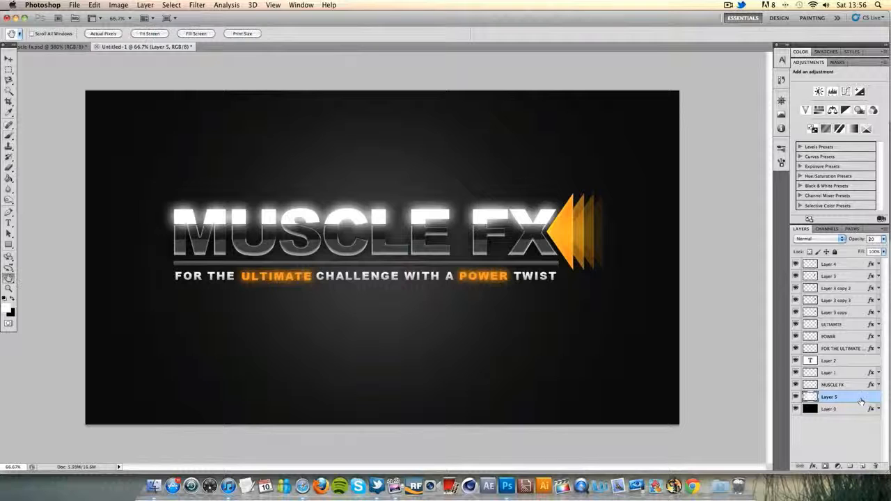
Add a Pattern Overlay to the glow layer, Layer 5, and try several coarser and finer diagonal line patterns
{"action": "double_click", "coordinate": [860, 401]}
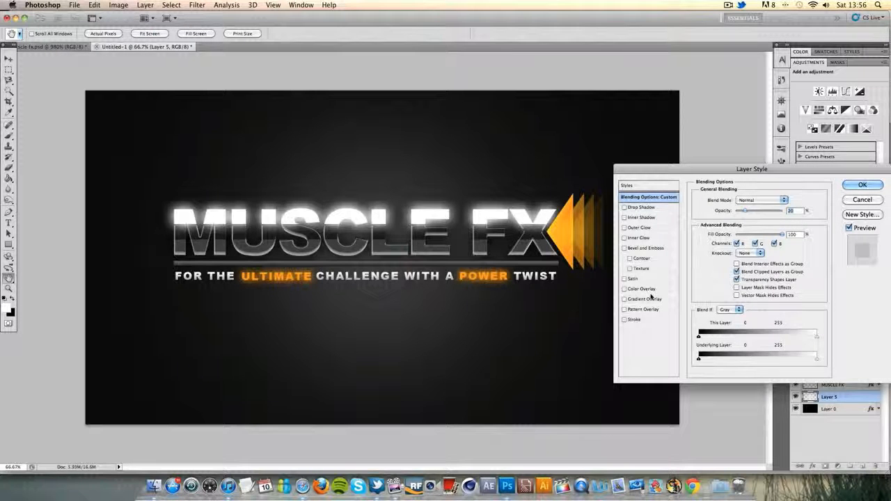
{"action": "left_click", "coordinate": [625, 309]}
{"action": "left_click", "coordinate": [647, 309]}
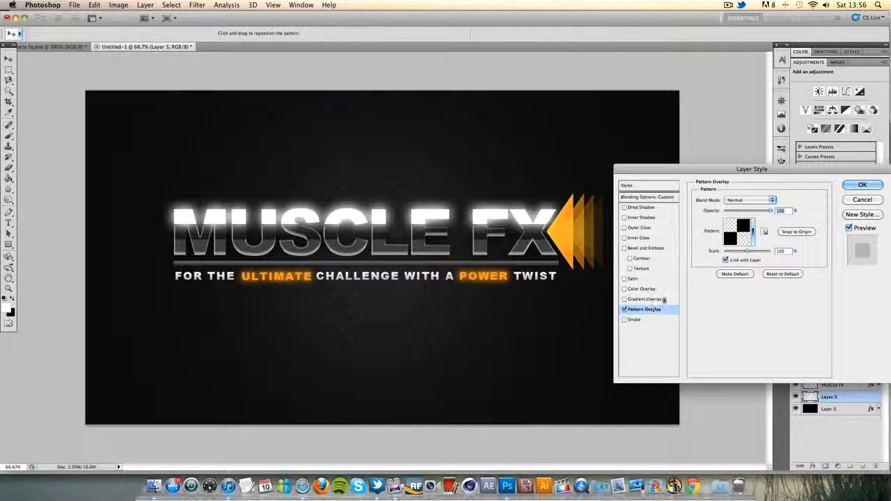
{"action": "left_click", "coordinate": [753, 231]}
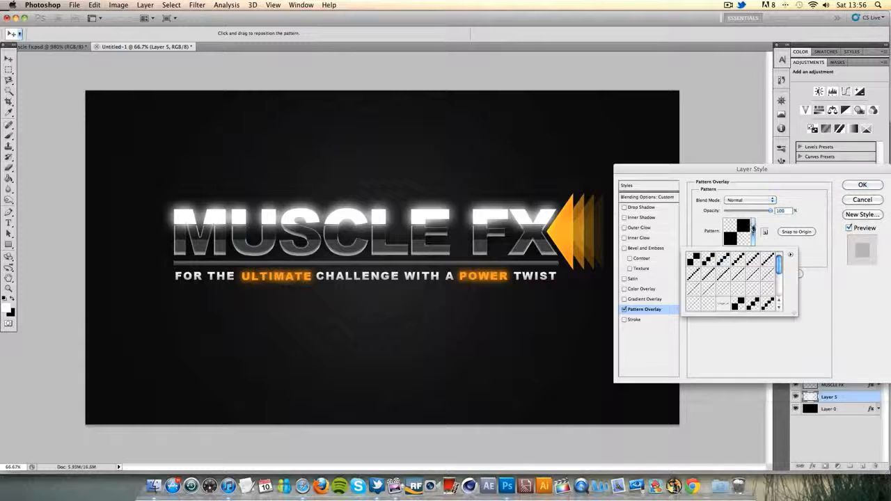
{"action": "left_click", "coordinate": [709, 260]}
{"action": "left_click", "coordinate": [724, 261]}
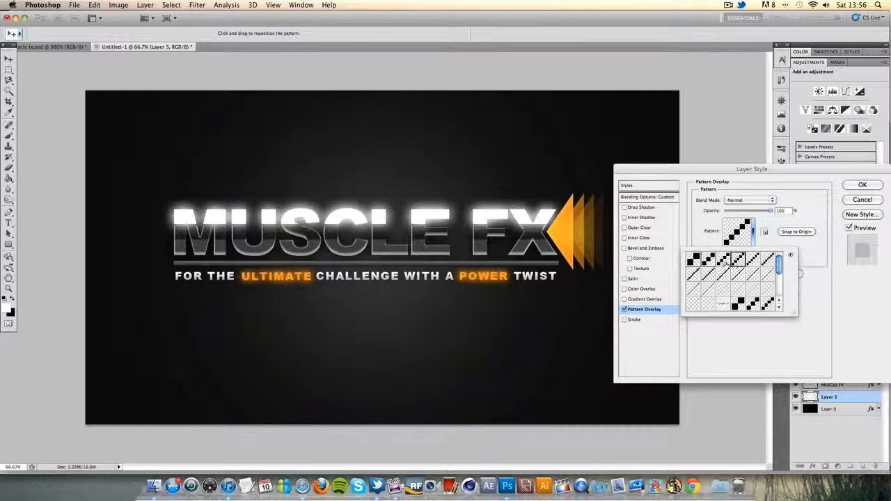
{"action": "left_click", "coordinate": [724, 261]}
{"action": "left_click", "coordinate": [769, 261]}
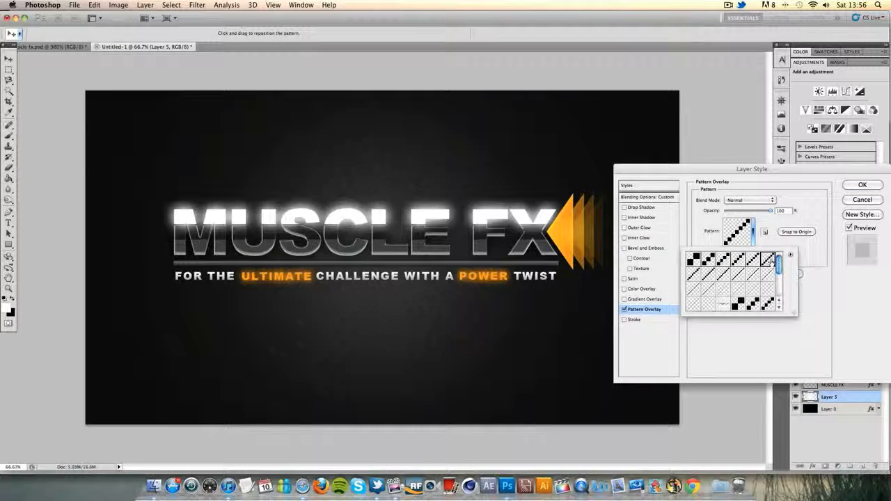
{"action": "left_click", "coordinate": [692, 275]}
{"action": "left_click", "coordinate": [709, 275]}
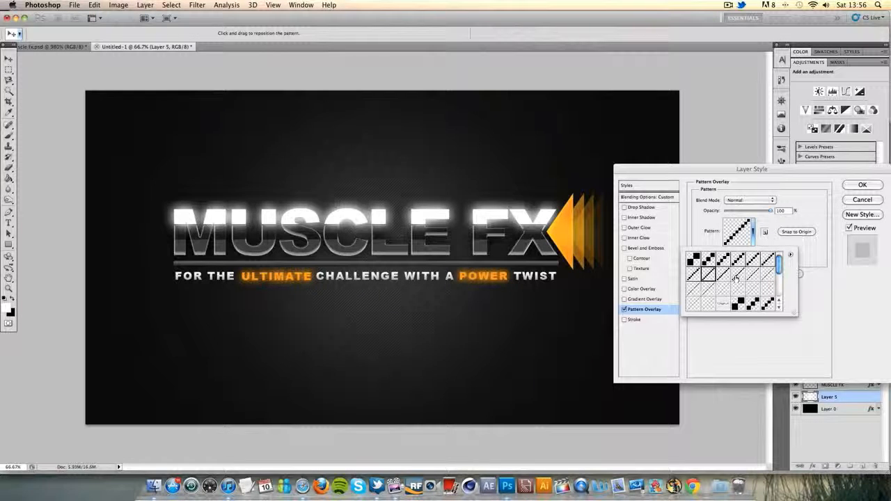
Compare the thicker diagonal patterns, choose the last one in the first row for Layer 5's Pattern Overlay, and apply the layer style
{"action": "left_click", "coordinate": [723, 259]}
{"action": "left_click", "coordinate": [738, 259]}
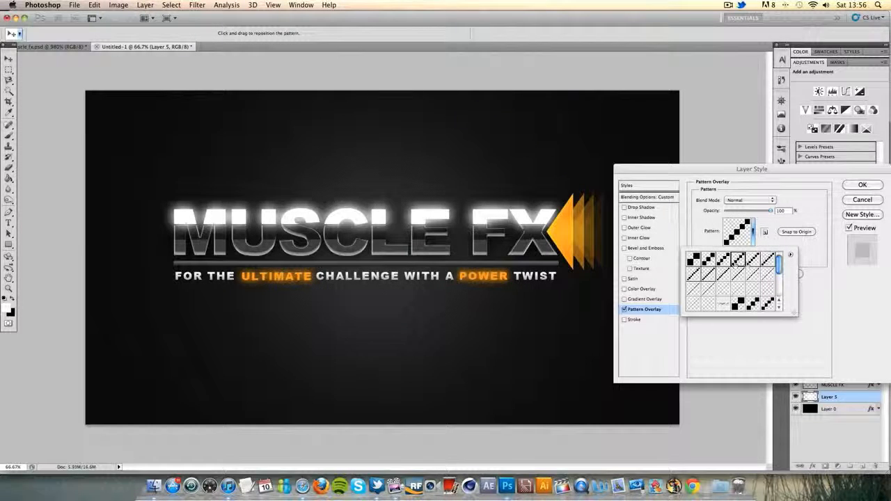
{"action": "left_click", "coordinate": [766, 262]}
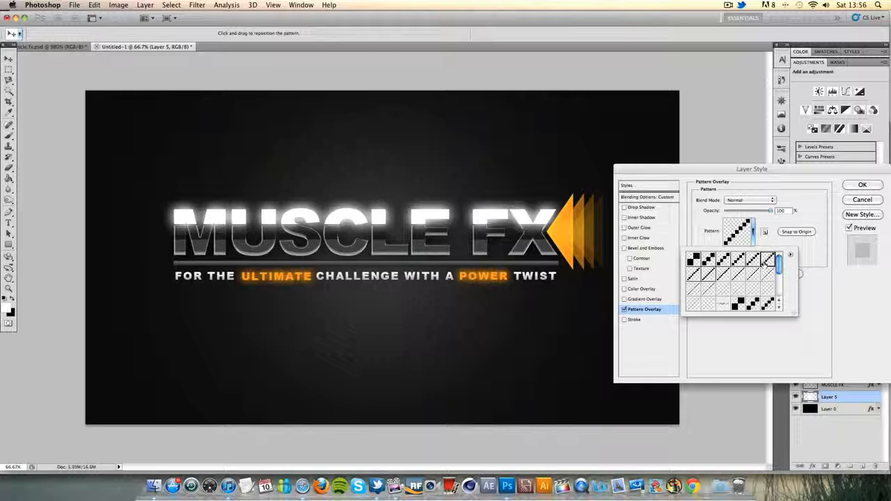
{"action": "left_click", "coordinate": [870, 321]}
{"action": "left_click", "coordinate": [860, 186]}
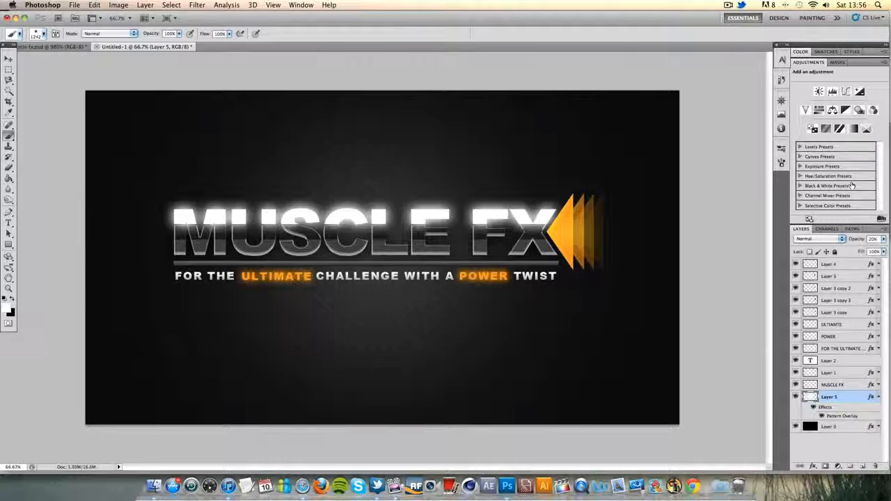